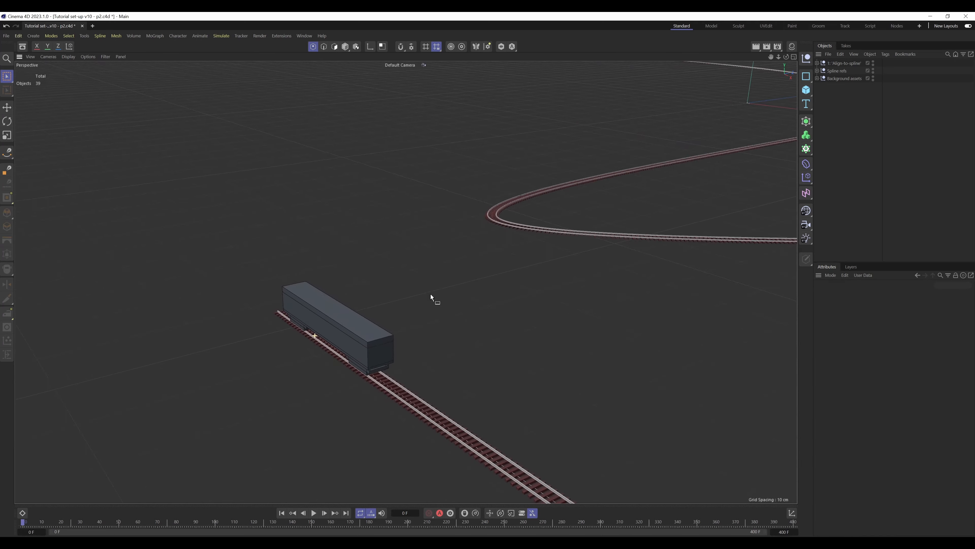
Examine the carriage on the track and the structure of its front and back wheel cages under the Align-to-spline null
left_click_drag(379, 340, 463, 293, "alt")
left_click(817, 63)
left_click(846, 71)
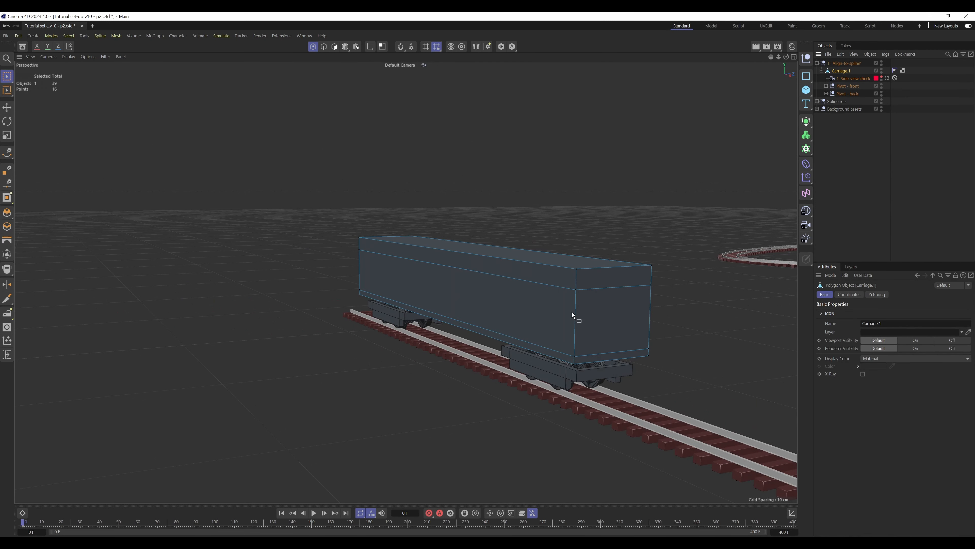
left_click_drag(647, 314, 370, 284, "alt")
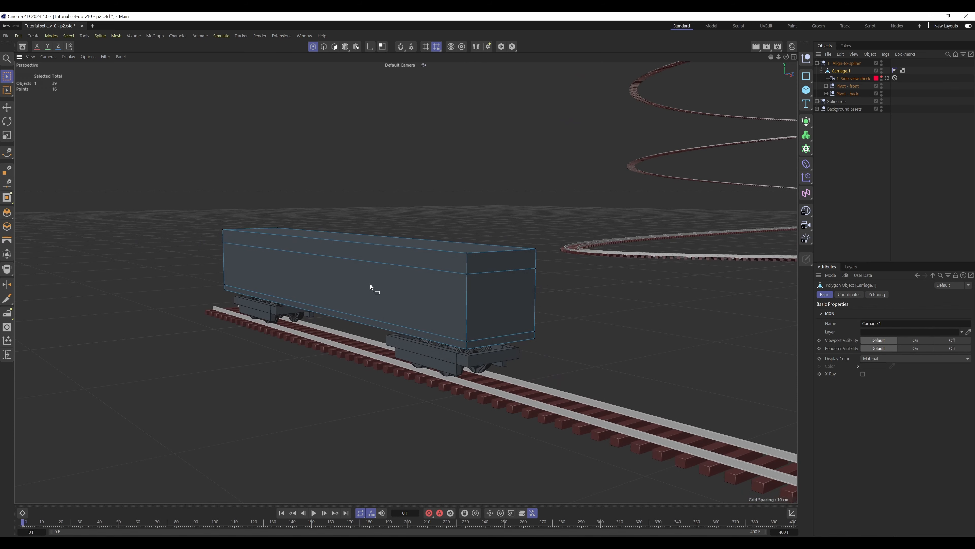
left_click(826, 86)
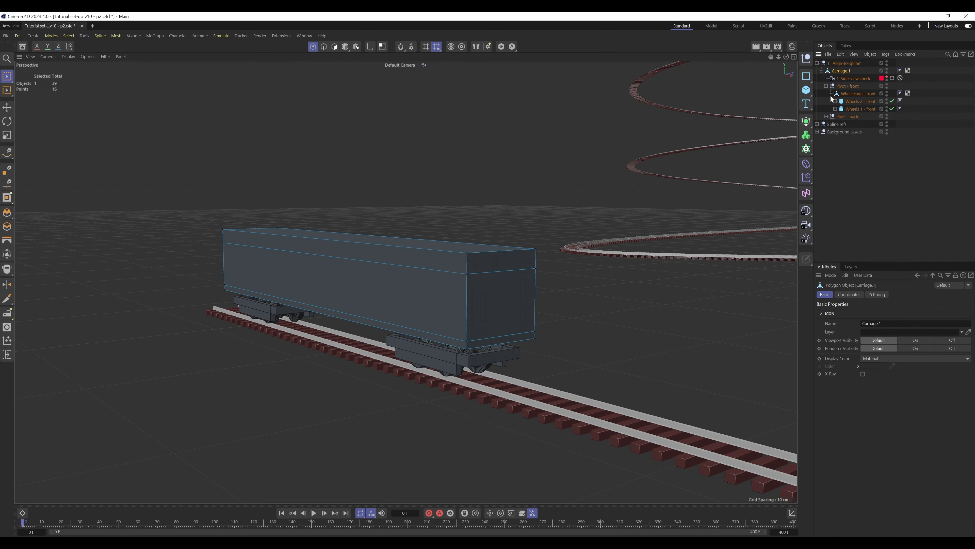
left_click(830, 94)
left_click(826, 102)
left_click(857, 94)
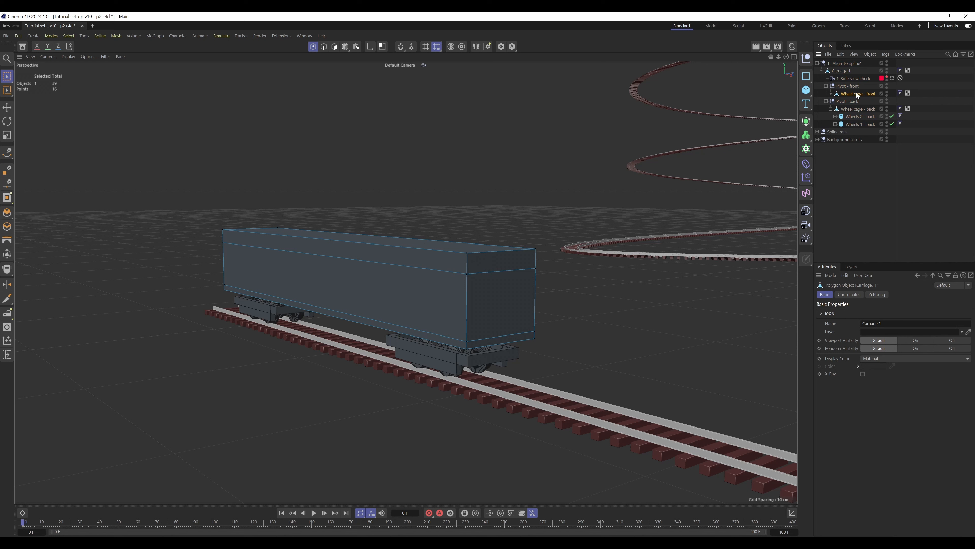
left_click(831, 108)
Switch to Model mode and deselect the front wheel cage
left_click(345, 47)
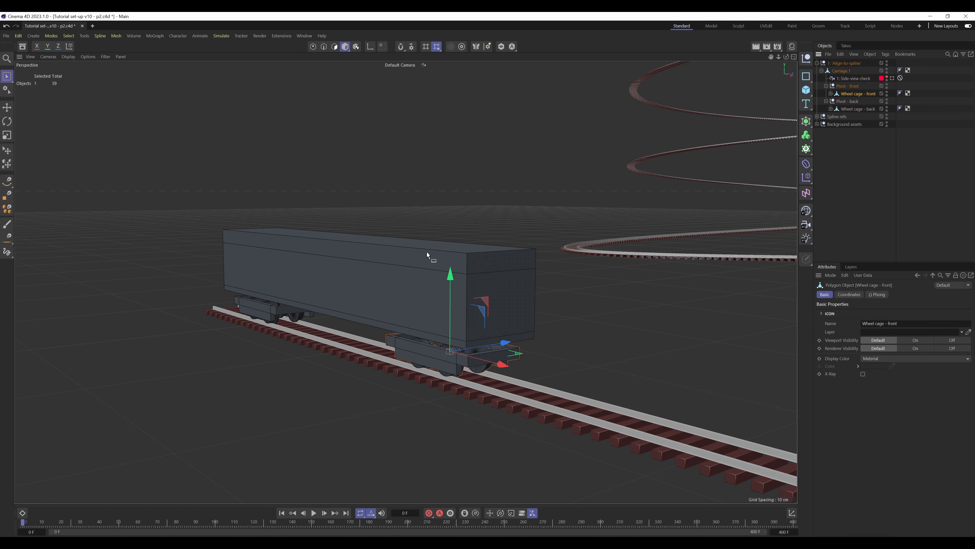
left_click(888, 93)
left_click(887, 94)
left_click(887, 93)
left_click(917, 155)
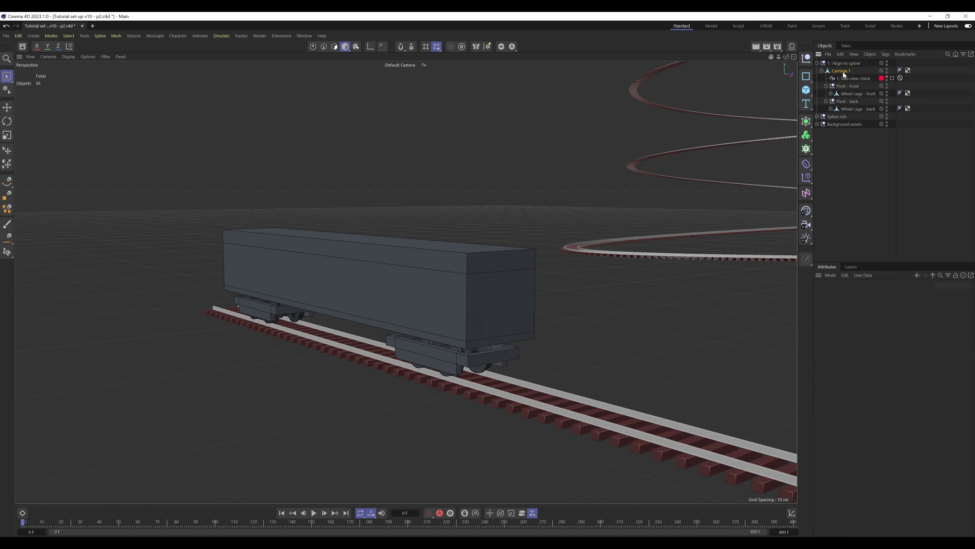
View the scene through the side view check camera and delete that camera's protection tag
left_click(843, 72)
left_click(892, 79)
left_click(901, 78)
key("Delete")
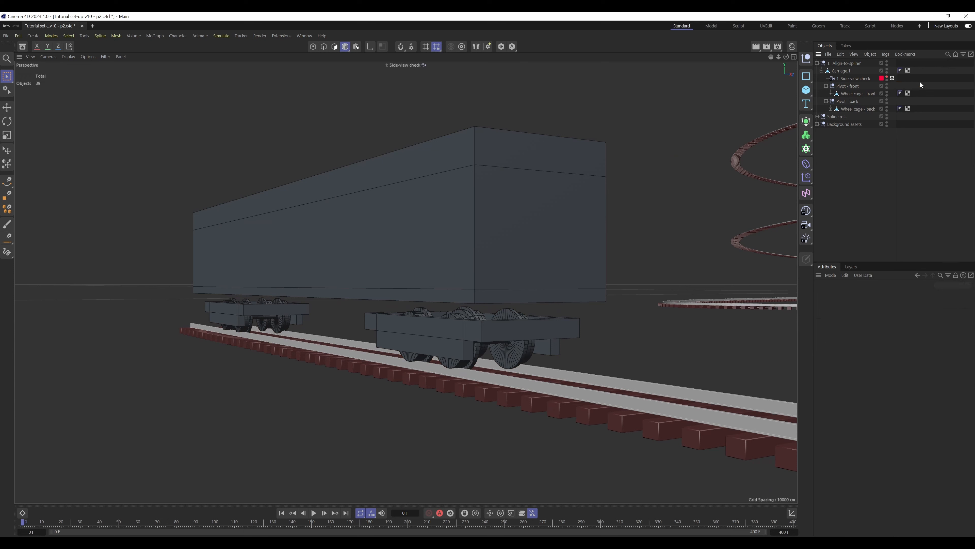
Return the viewport to the default camera and collapse the Carriage.1 hierarchy
left_click(834, 71)
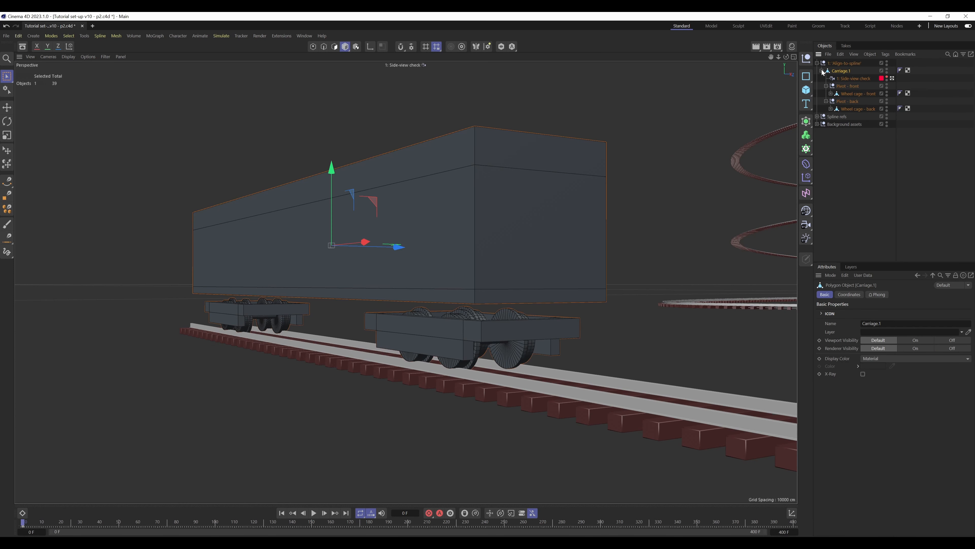
left_click(821, 71)
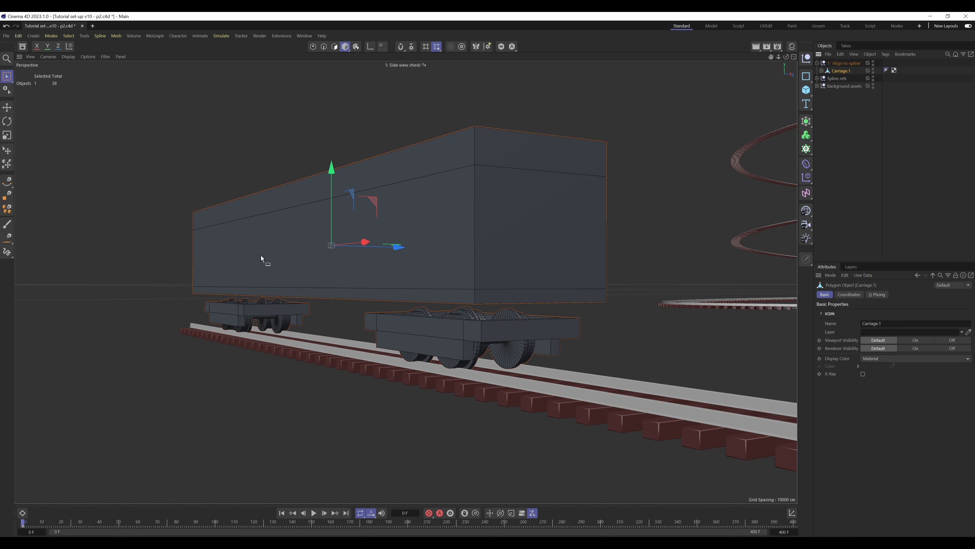
left_click(847, 94)
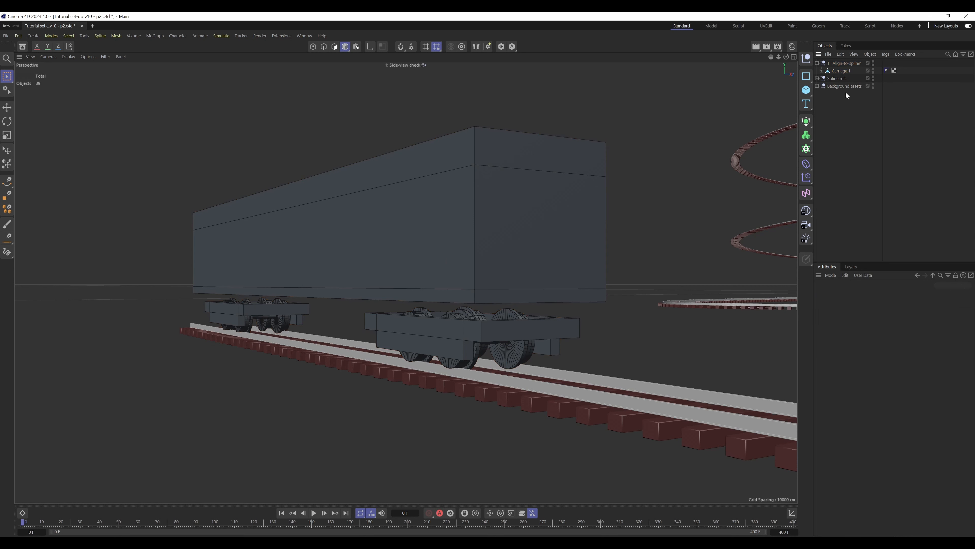
left_click(822, 71)
left_click(894, 77)
left_click(892, 78)
left_click(822, 71)
Add an Align to Spline tag to the Align-to-spline null and enable its Tangential option
left_click(822, 63)
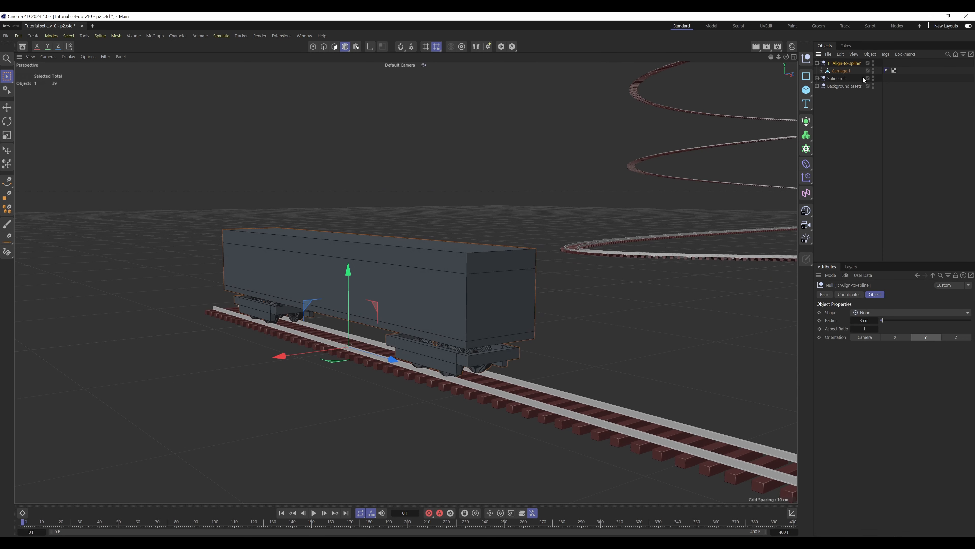
left_click(844, 128)
left_click(817, 64)
left_click(855, 65)
left_click(886, 54)
mouse_move(910, 154)
mouse_move(893, 68)
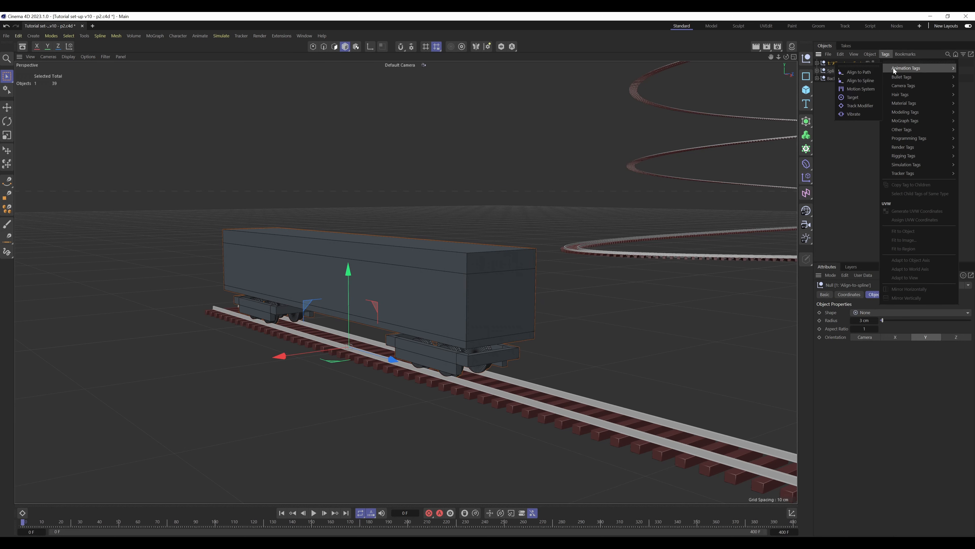
left_click(849, 81)
left_click(841, 294)
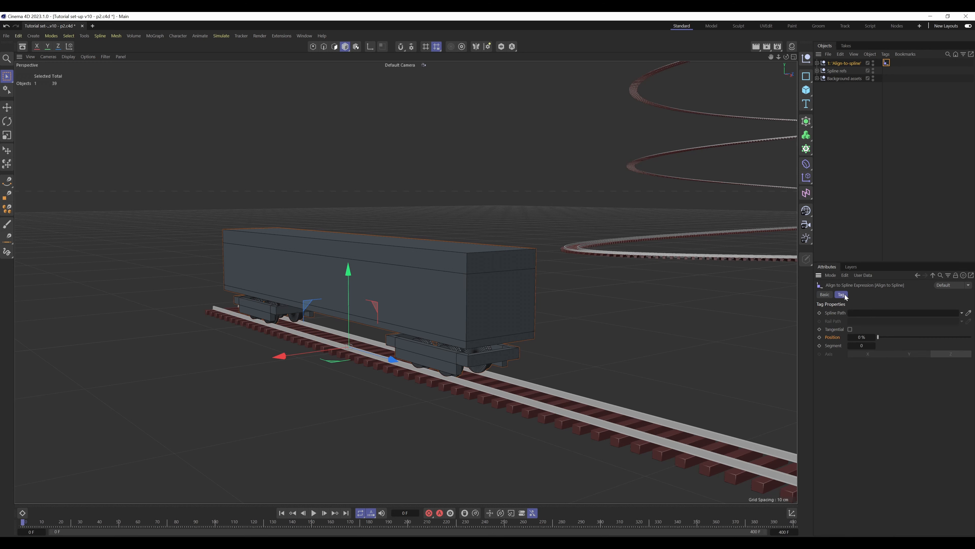
left_click(850, 330)
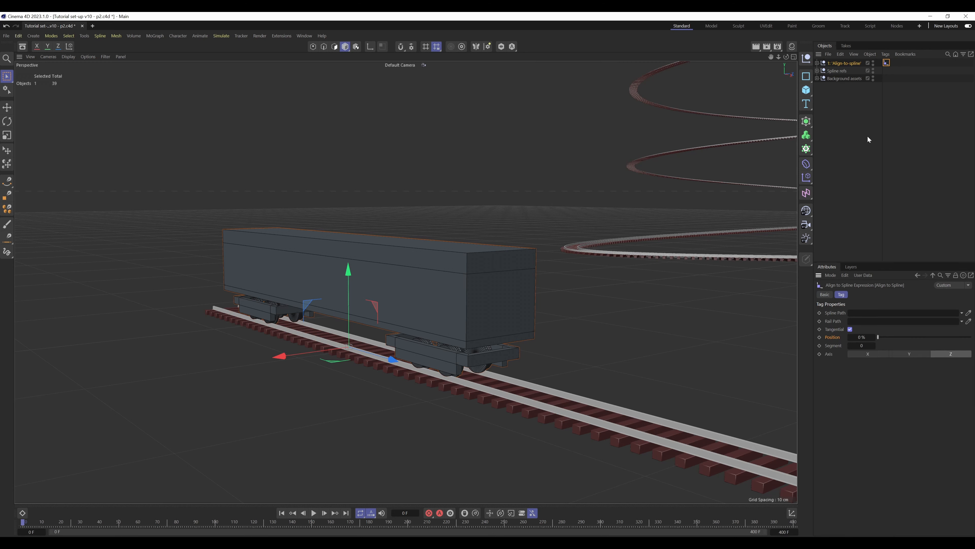
Assign Main Spline from the spline references as the tag's Spline Path and check the carriage at the track's start
left_click(817, 71)
left_click_drag(841, 79, 878, 314)
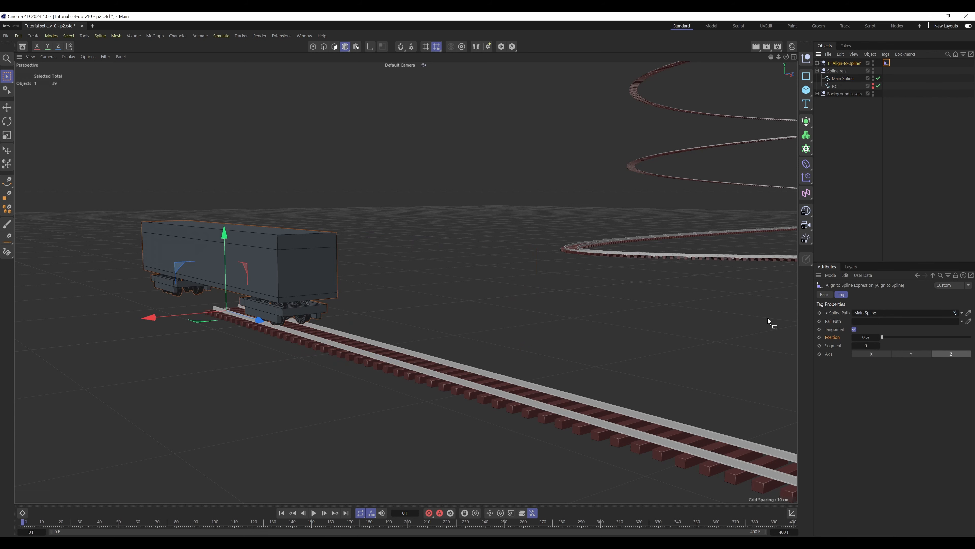
middle_click_drag(401, 280, 487, 294, "alt")
left_click_drag(428, 353, 393, 317, "alt")
left_click(908, 99)
Place a copy of Carriage.1 outside the hidden Align-to-spline null and move it forward onto the track
left_click(817, 63)
left_click(840, 71)
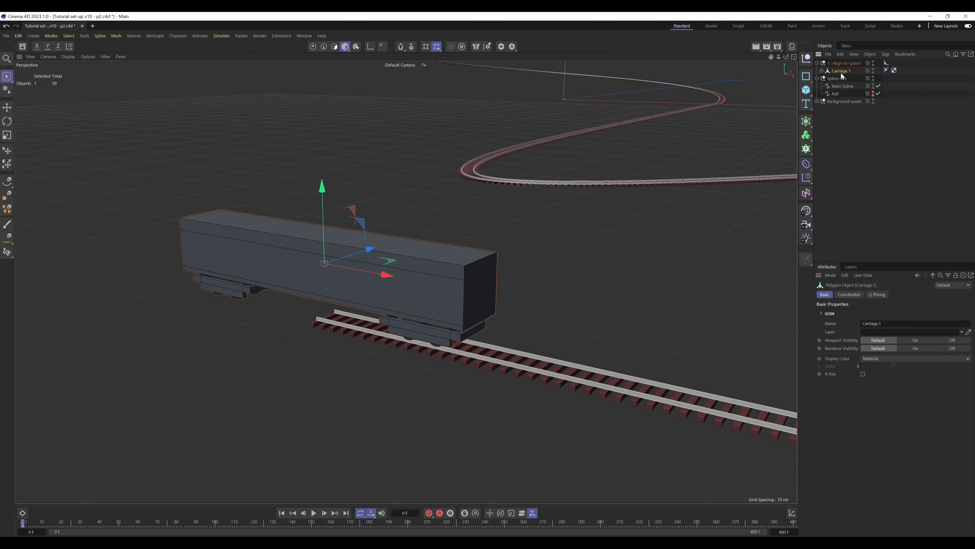
left_click_drag(832, 70, 817, 61)
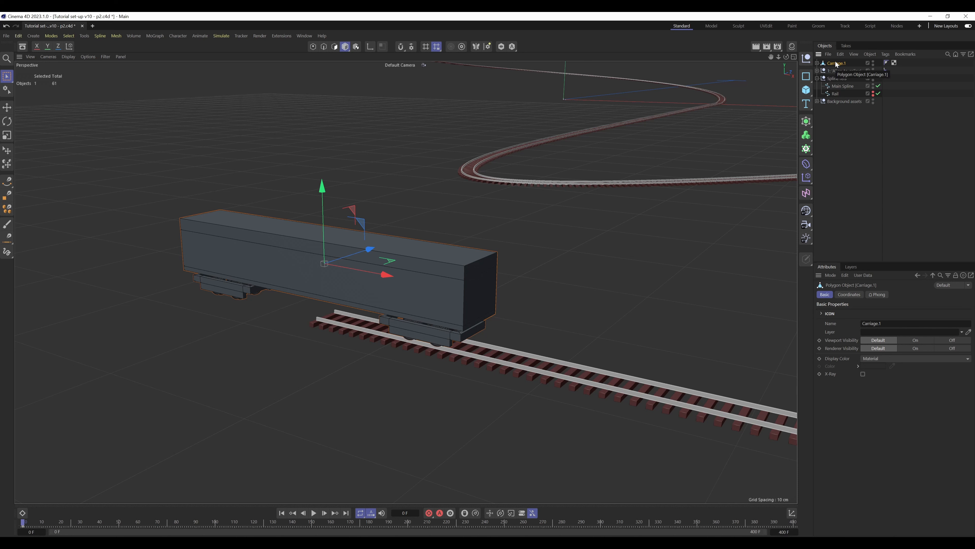
double_click(872, 71, "alt")
left_click_drag(384, 276, 561, 298)
Add an Align to Spline tag directly to the copied carriage, with Main Spline as its path and Tangential enabled
left_click(889, 56)
mouse_move(906, 73)
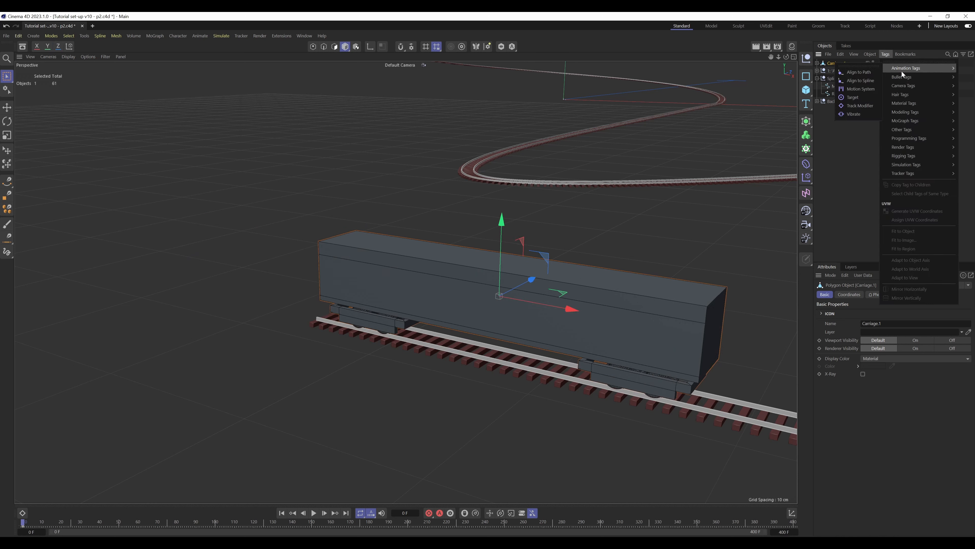
left_click(866, 82)
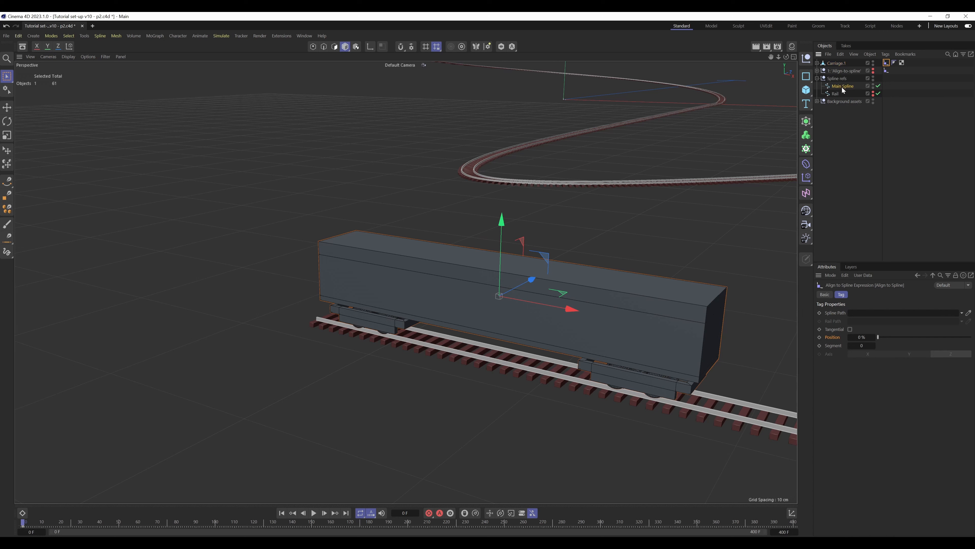
left_click_drag(842, 86, 869, 315)
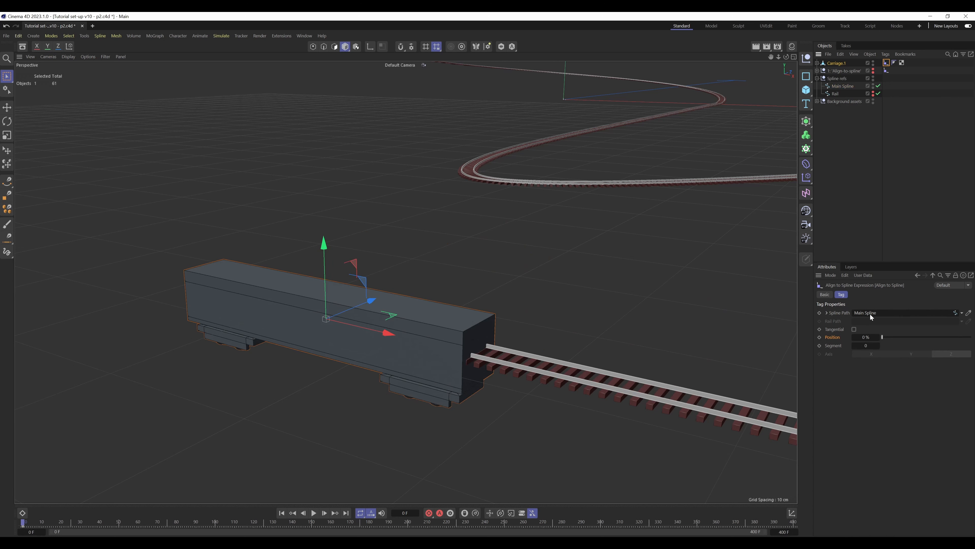
left_click(855, 329)
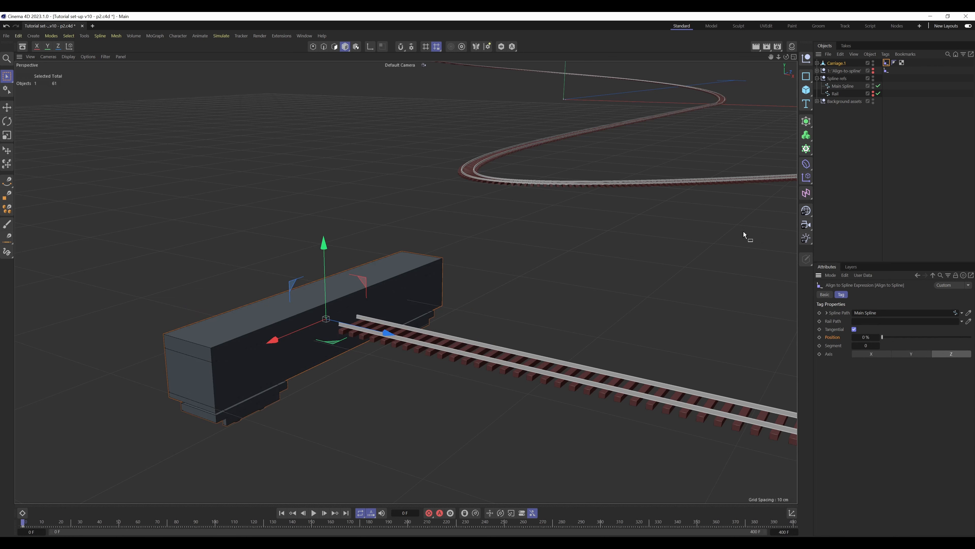
left_click(885, 94)
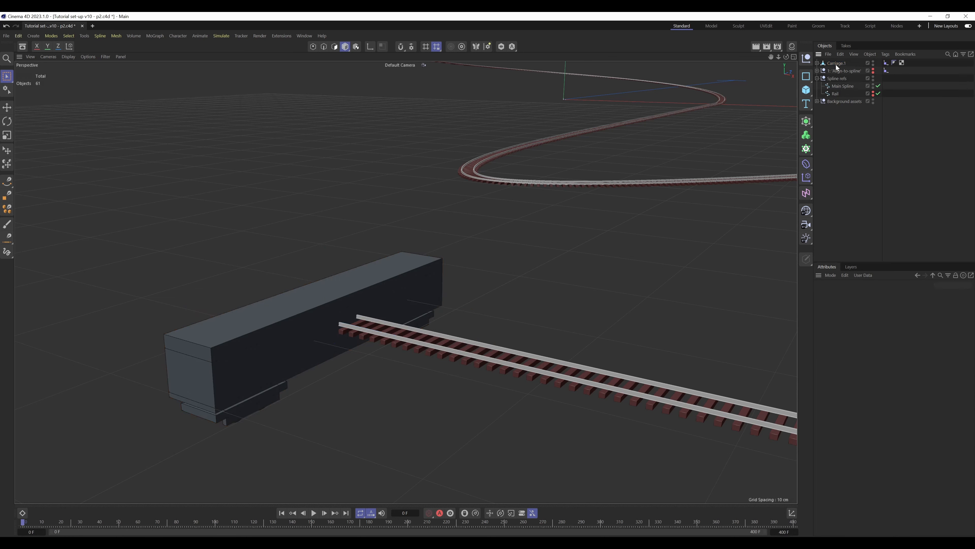
Replace the tagged carriage copy with a new null and a fresh untagged copy of Carriage.1 beside it
left_click(836, 63)
key("Delete")
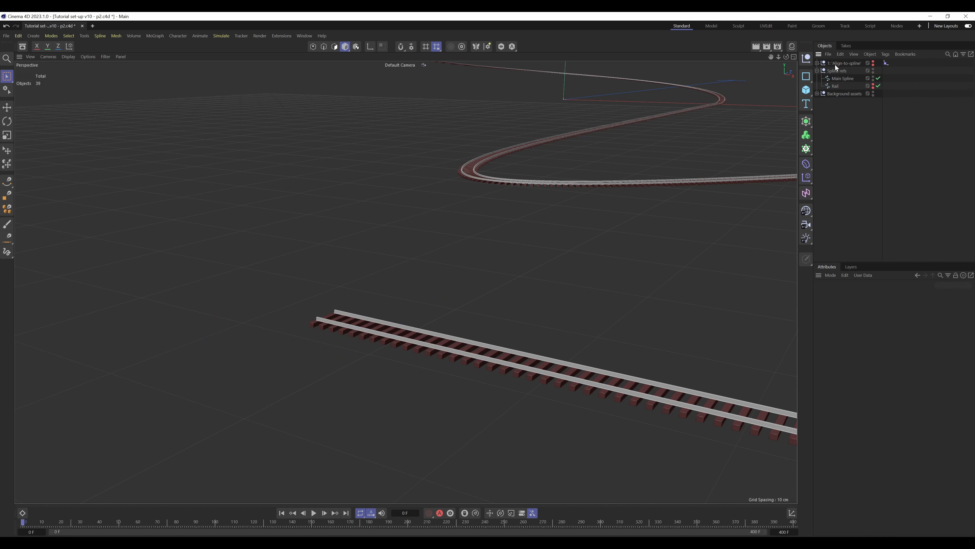
left_click(806, 59)
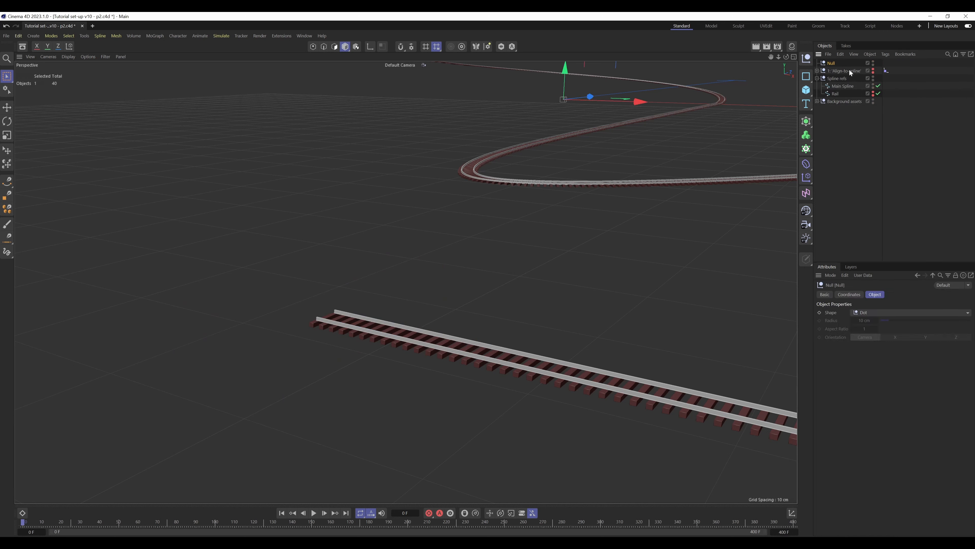
left_click(817, 70)
left_click(843, 79)
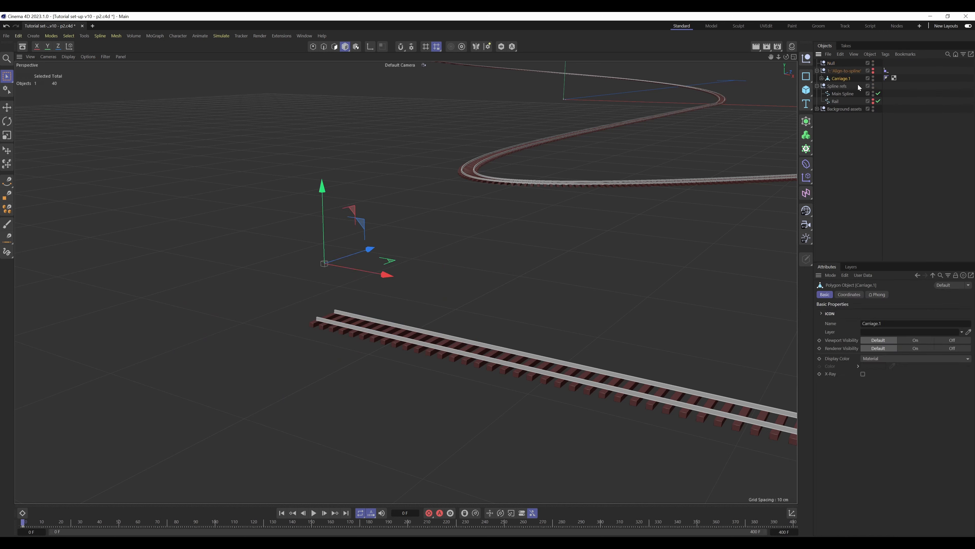
left_click_drag(839, 78, 837, 70, "ctrl")
Add an Align to Spline tag to the new null, with Main Spline as its path and Tangential enabled
left_click(833, 63)
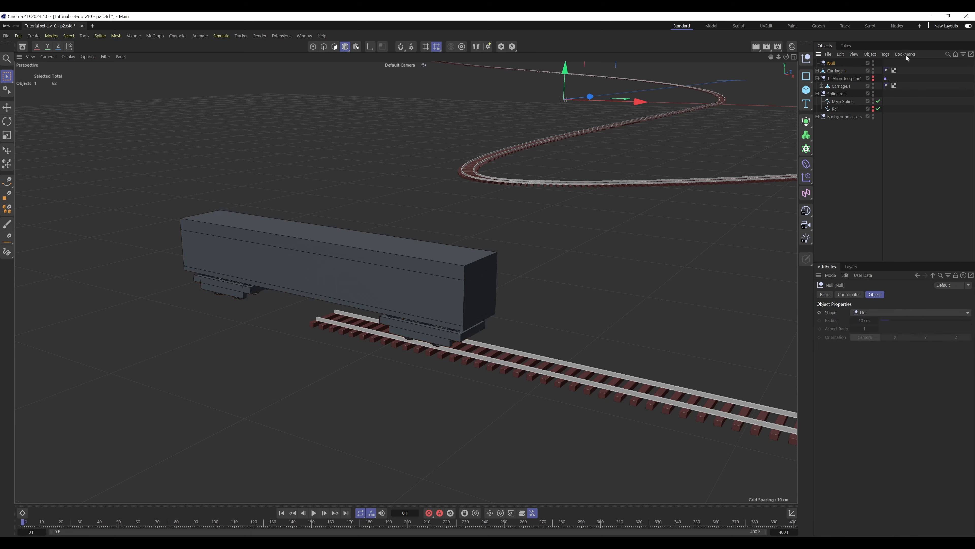
left_click(885, 54)
mouse_move(890, 68)
left_click(860, 81)
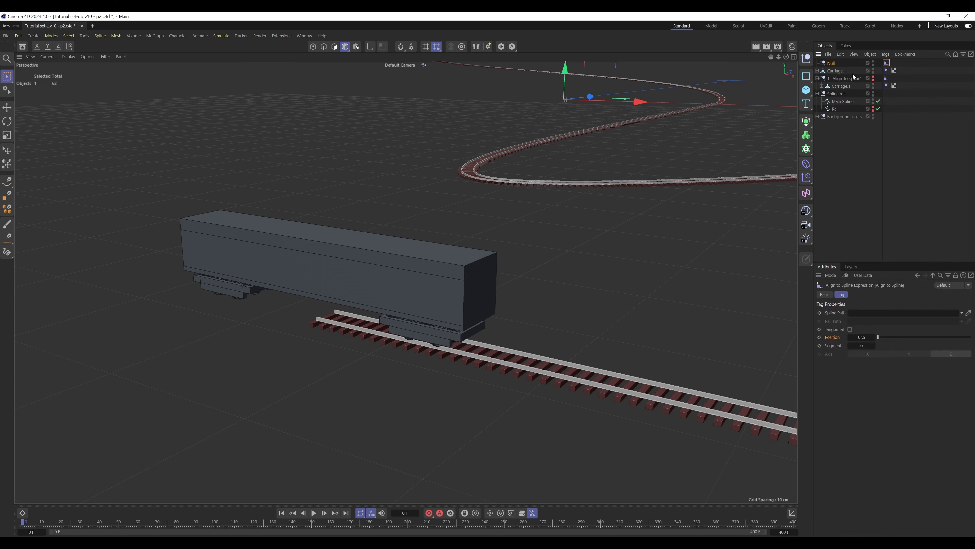
left_click_drag(842, 101, 874, 318)
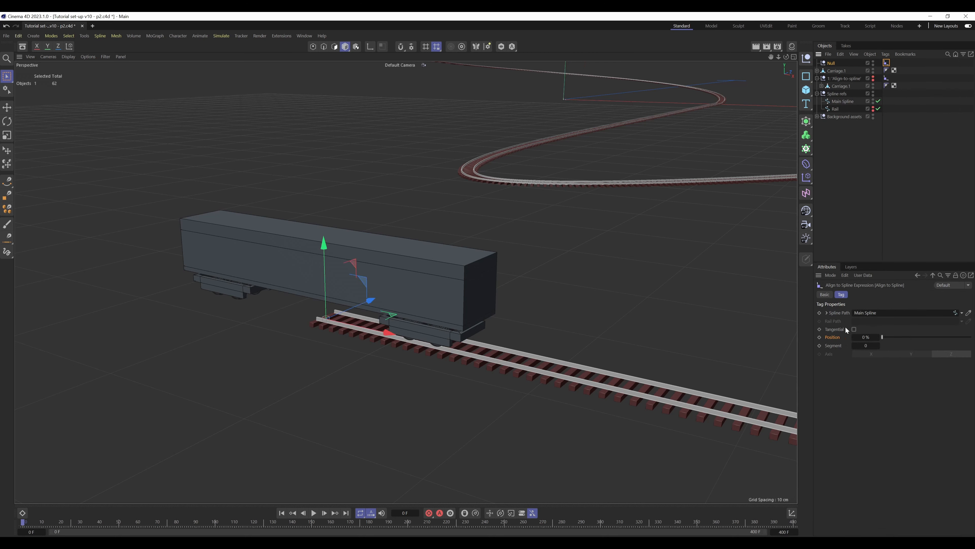
left_click(854, 329)
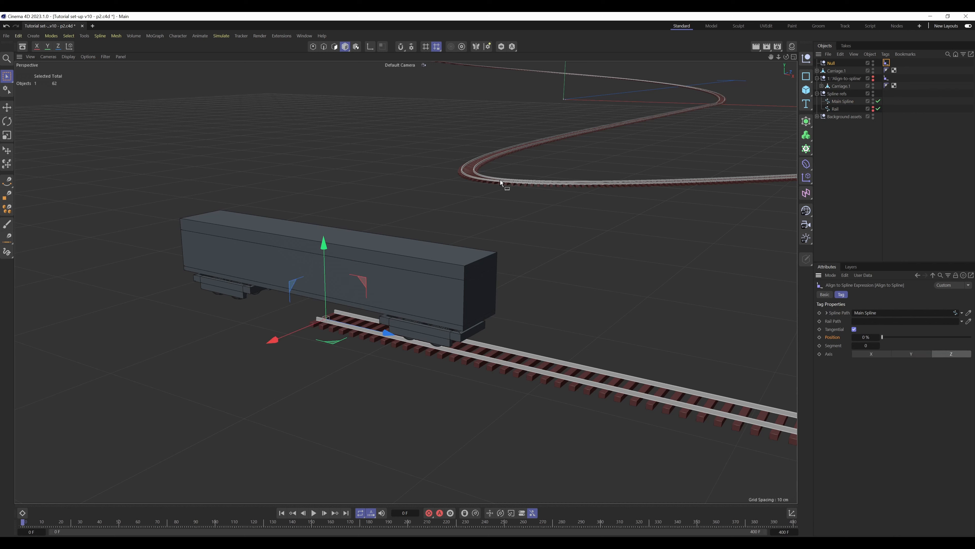
left_click(902, 70)
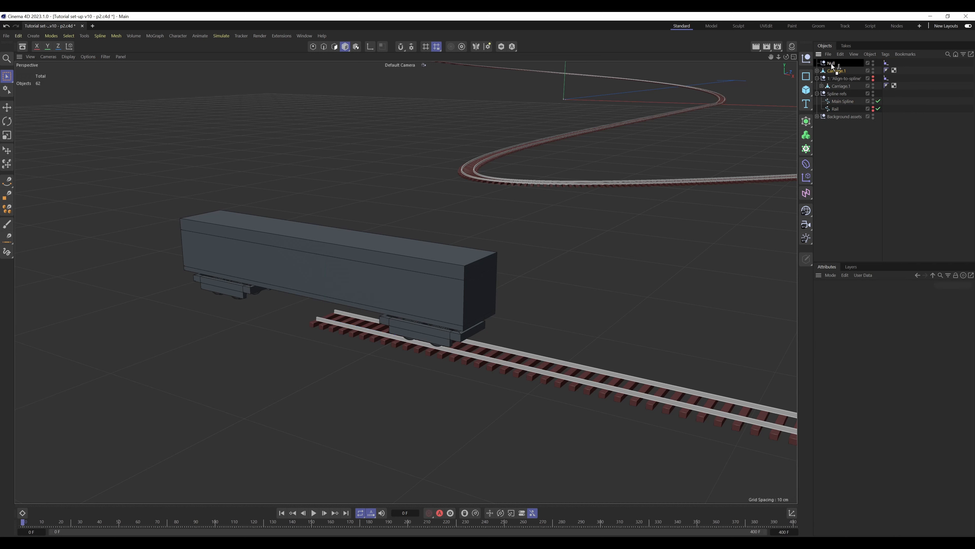
Parent the copied carriage to the new null and try shifting the carriage along its axis
left_click_drag(832, 63, 831, 64)
left_click(849, 294)
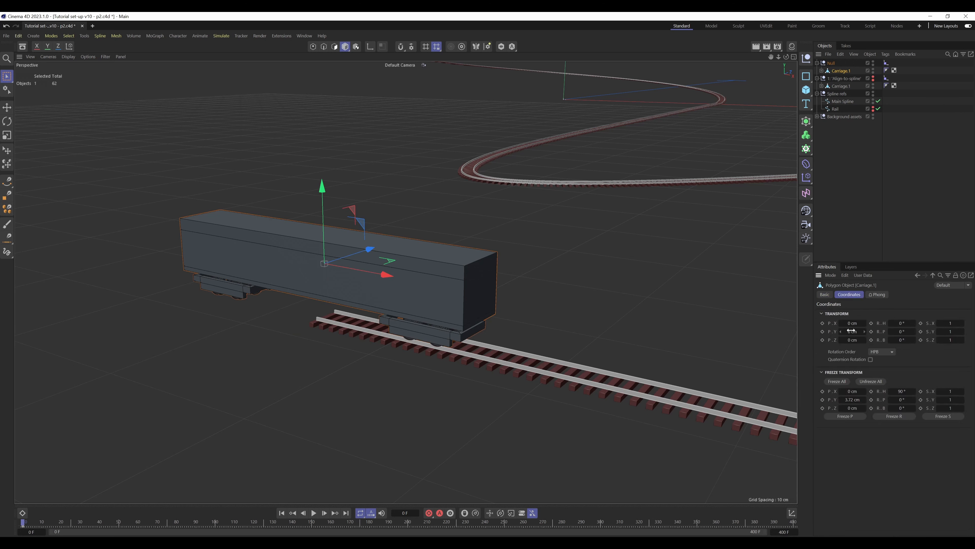
left_click_drag(385, 275, 354, 269)
right_click(865, 322)
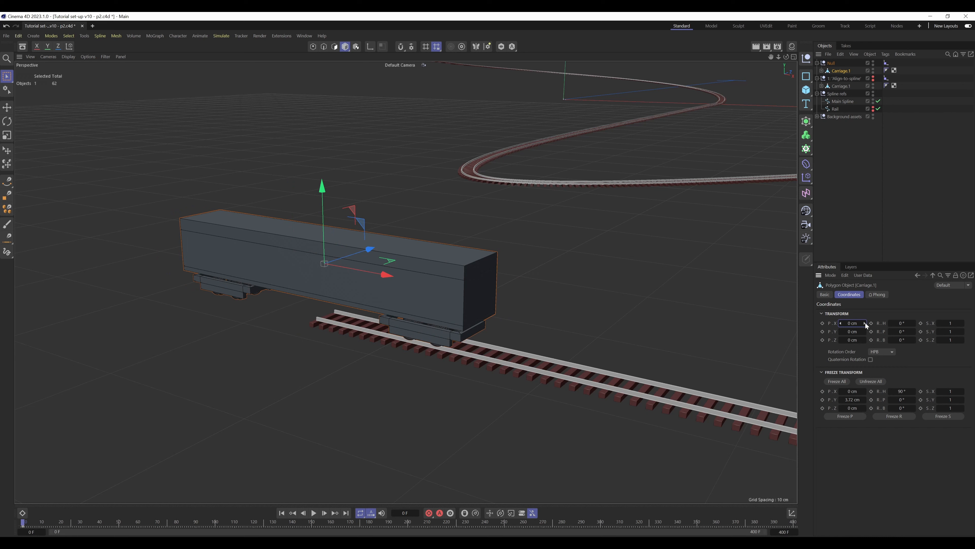
left_click(903, 179)
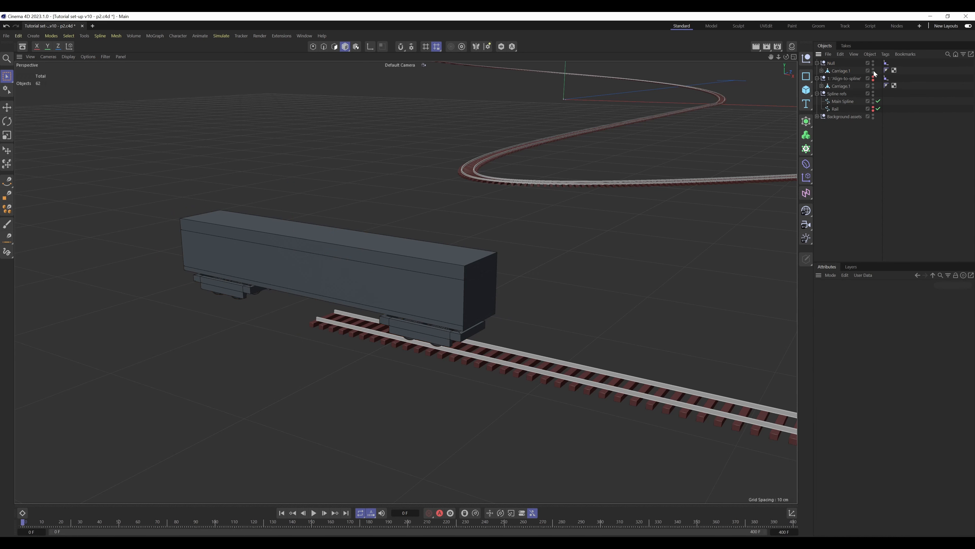
Delete the test null with its carriage copy and make the original Align-to-spline null visible
left_click(833, 62)
key("Delete")
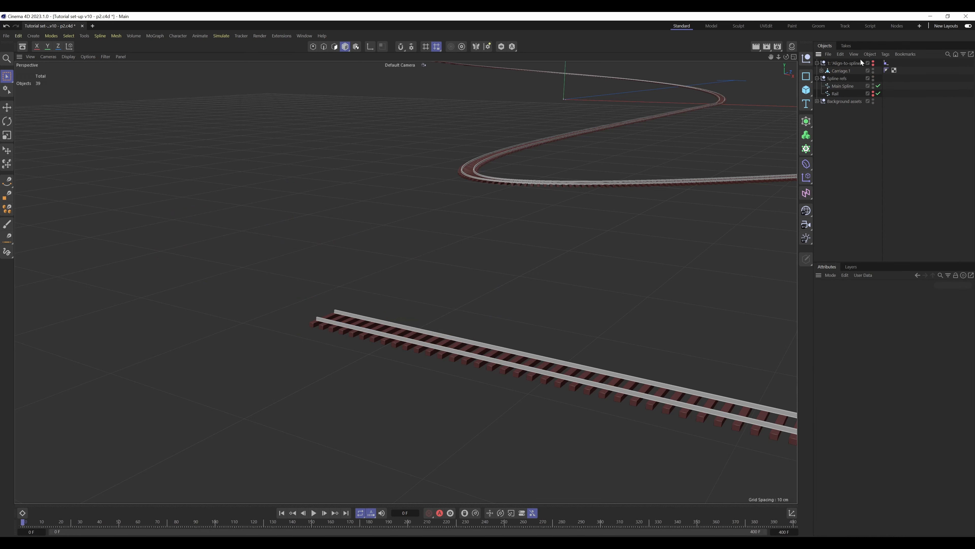
left_click(873, 62)
Set the Position of the Align-to-spline null's Align to Spline tag to 1 %
left_click(888, 64)
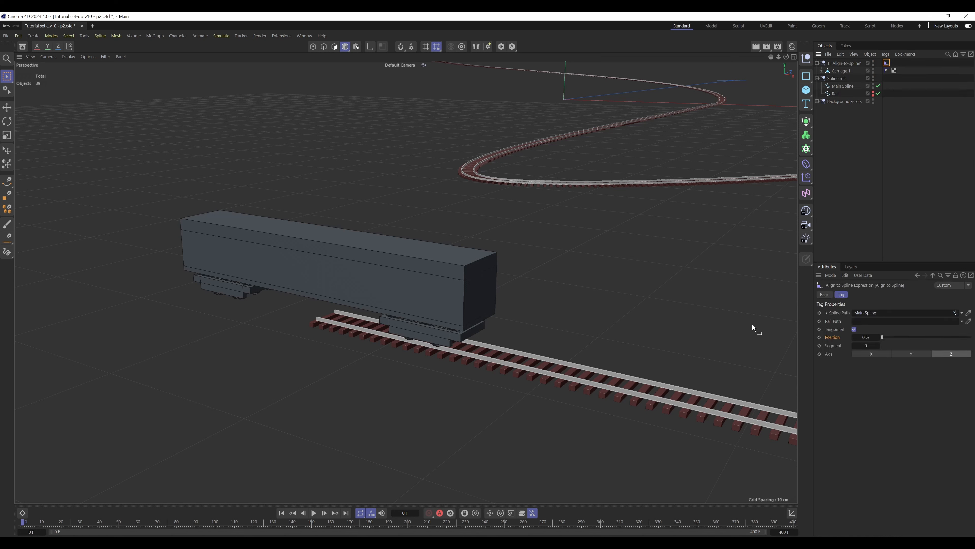
left_click(877, 337)
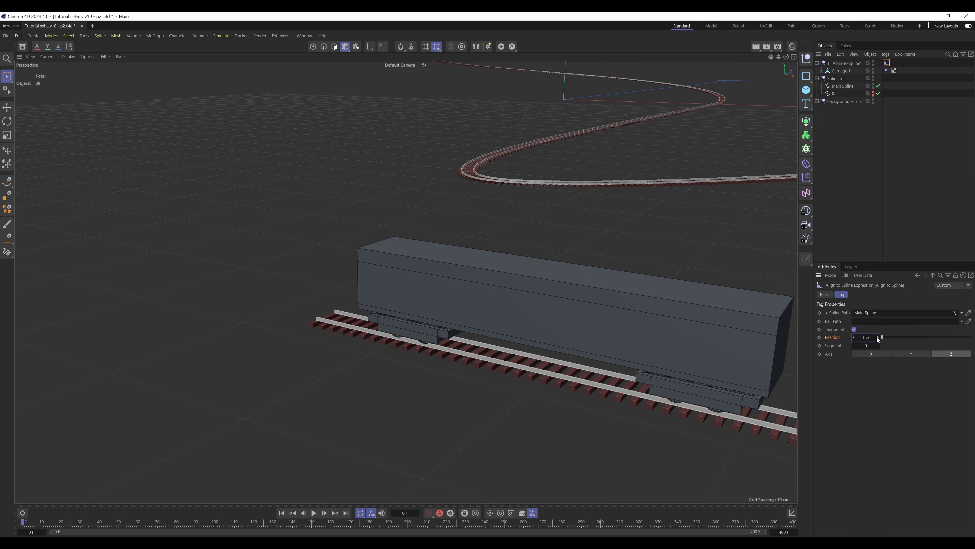
Keyframe the Align to Spline tag's Position at 1 % on frame 0 and 99 % on frame 400
left_click(819, 337)
left_click_drag(24, 523, 826, 532)
left_click(863, 337)
type("99")
key("Return")
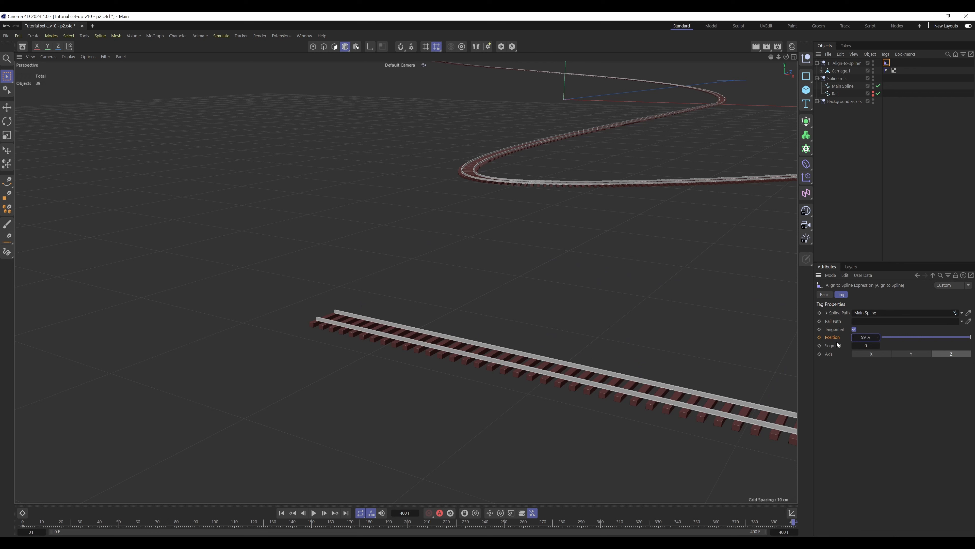
left_click(820, 337)
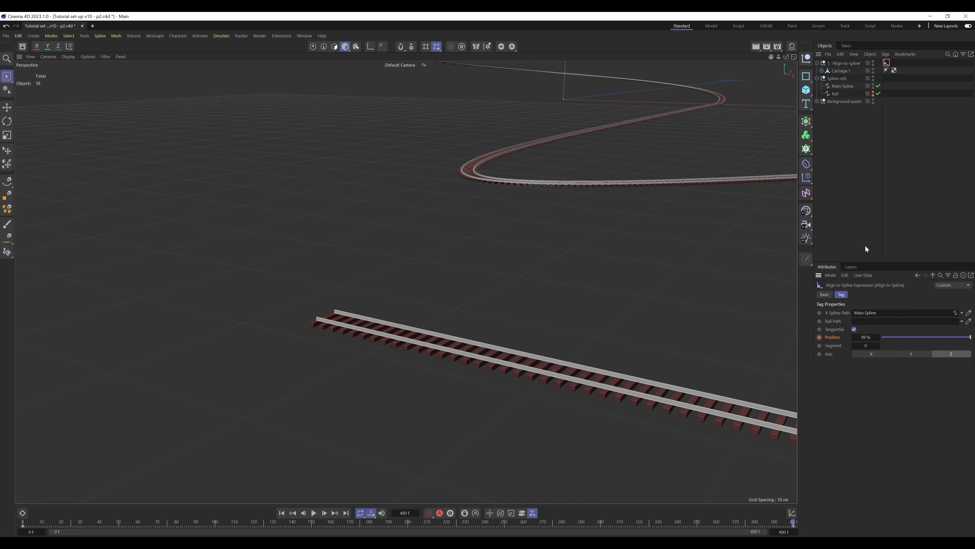
Scrub the animation back to frame 0 and view the carriage at the start of the track
left_click(821, 71)
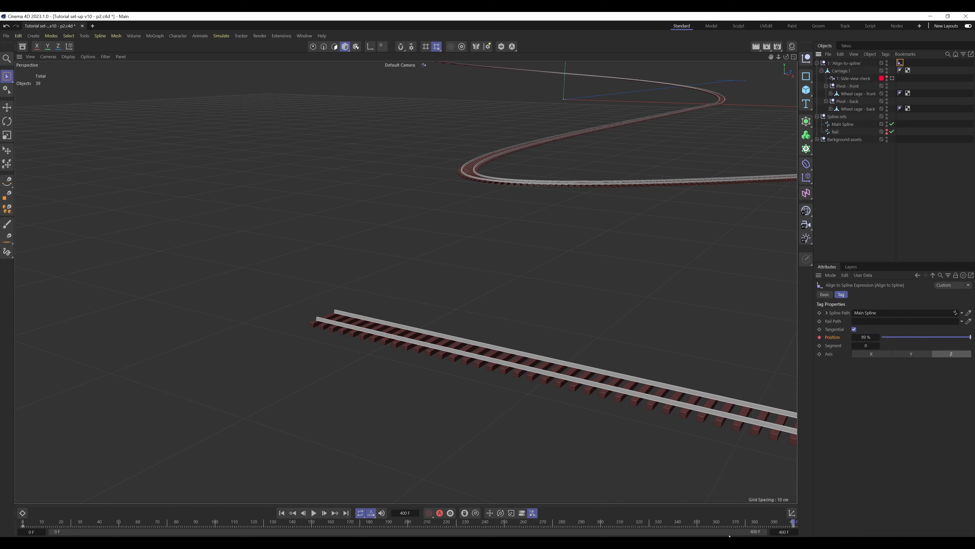
left_click_drag(681, 521, 25, 477)
left_click_drag(523, 292, 487, 286, "alt")
scroll(392, 303, "down", 10)
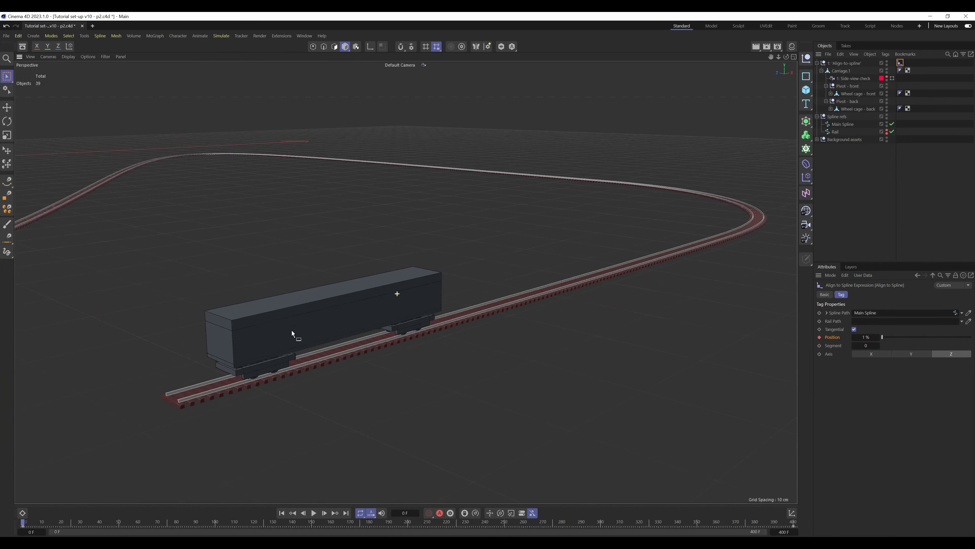
left_click_drag(359, 307, 516, 235, "alt")
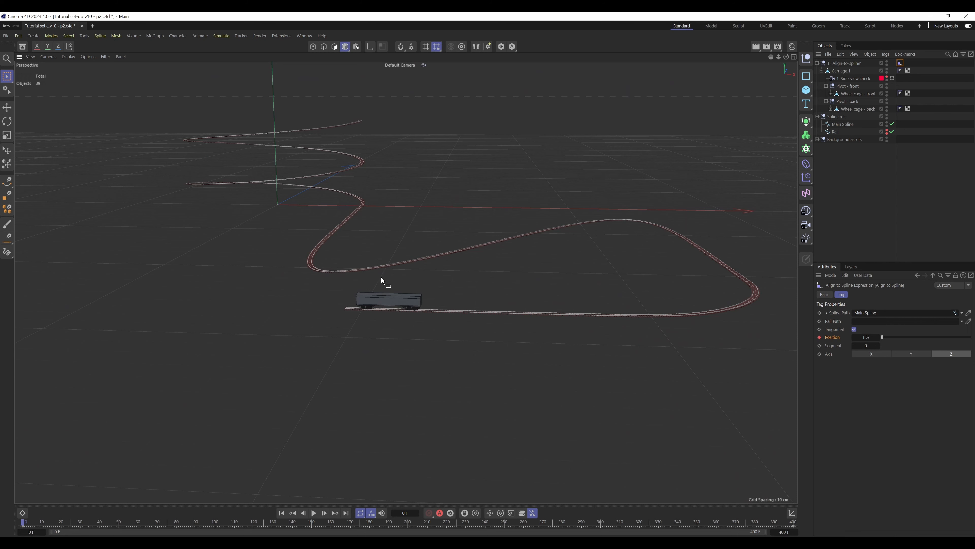
Check how the wheels sit on the curved rails through the Side view check camera while scrubbing to about frame 67 and back
left_click(892, 78)
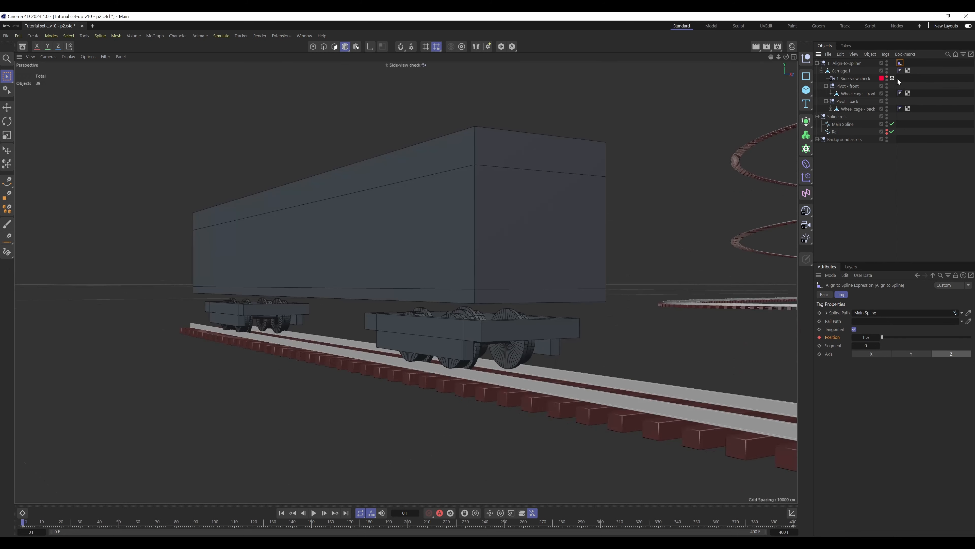
left_click(340, 408)
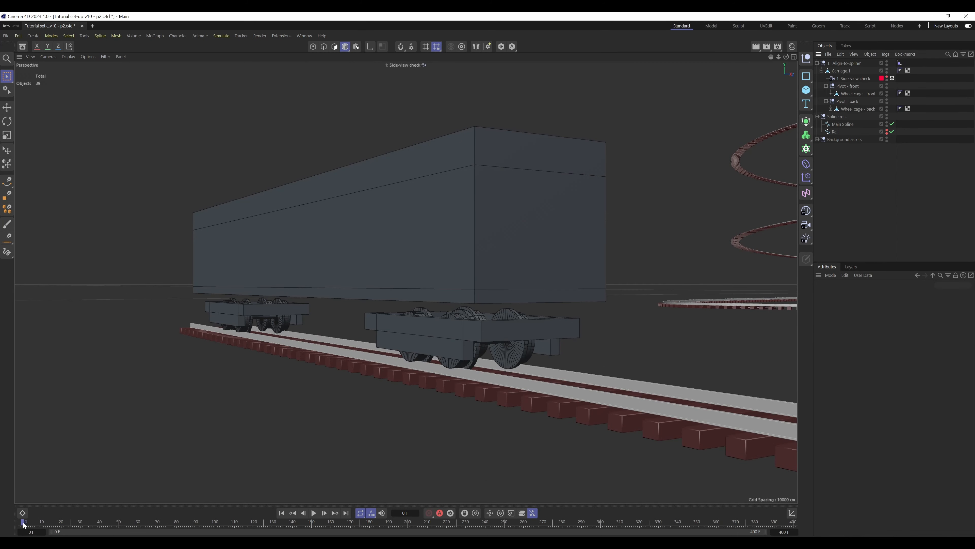
left_click_drag(24, 524, 151, 525)
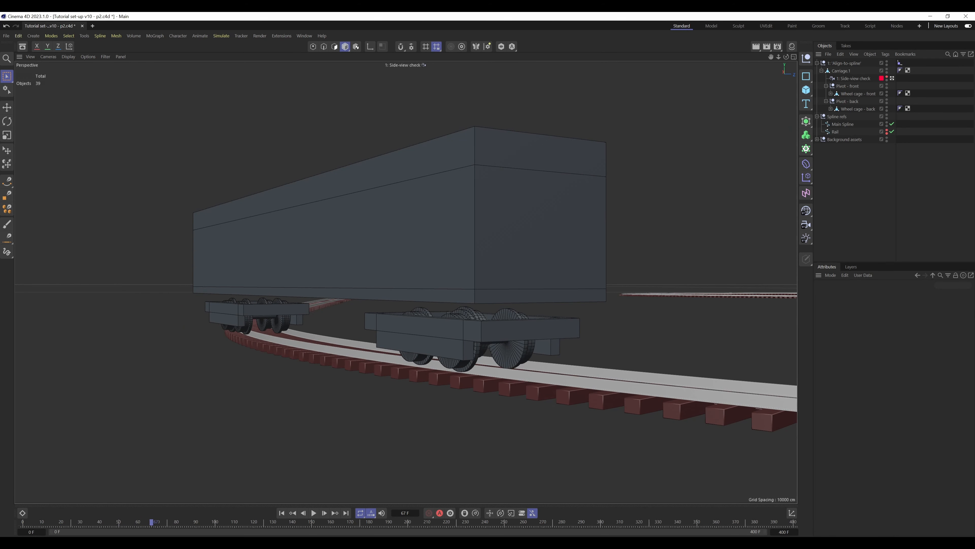
left_click_drag(158, 524, 0, 491)
left_click(892, 78)
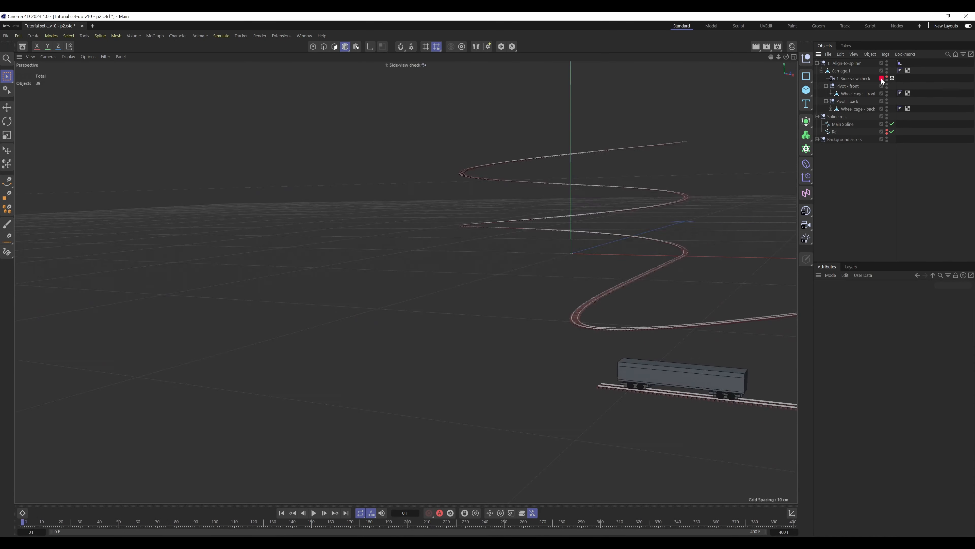
left_click(826, 85)
left_click(826, 93)
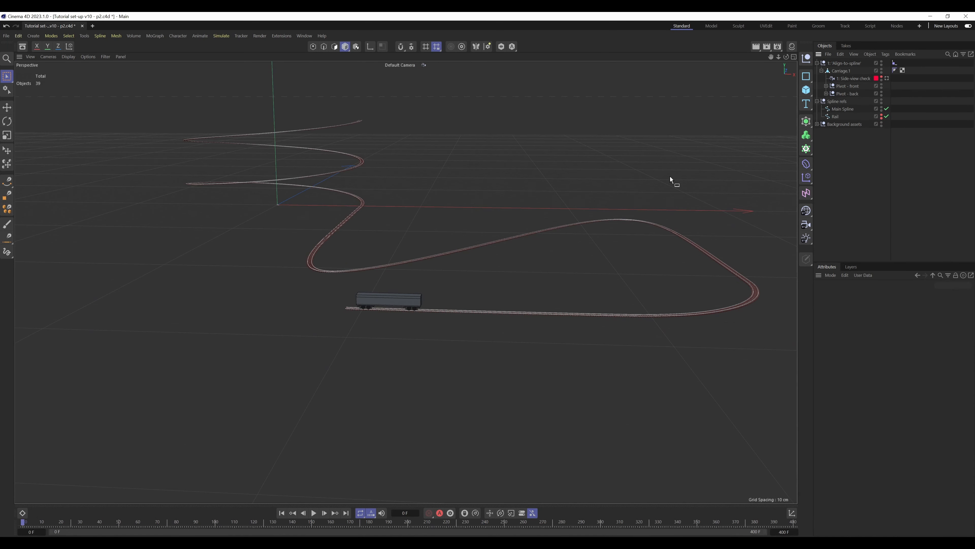
right_click_drag(397, 305, 550, 240, "alt")
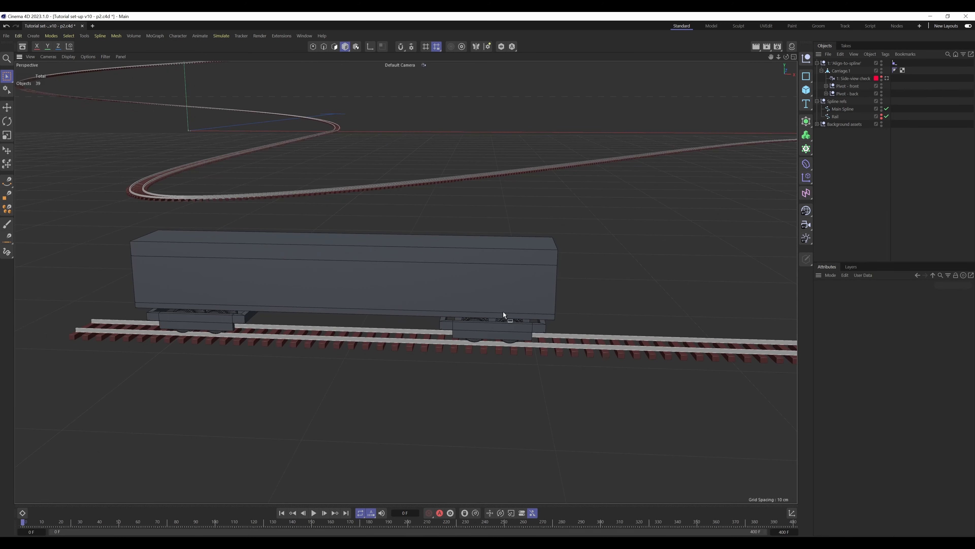
left_click_drag(503, 312, 879, 155, "alt")
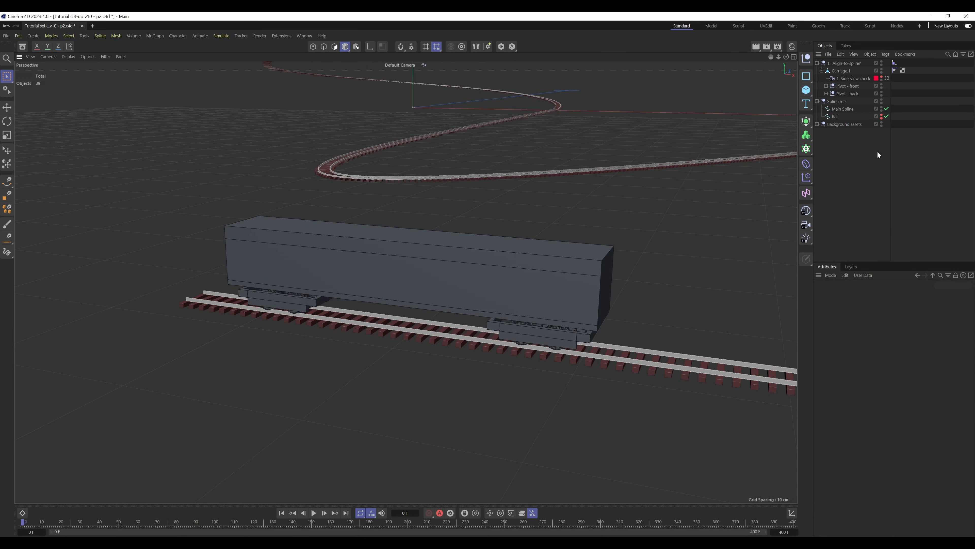
Add a null named 8.15 cm and place it at the end of the object hierarchy
left_click(823, 71)
left_click(806, 58)
double_click(835, 62)
type("8.15 cm")
left_click(934, 132)
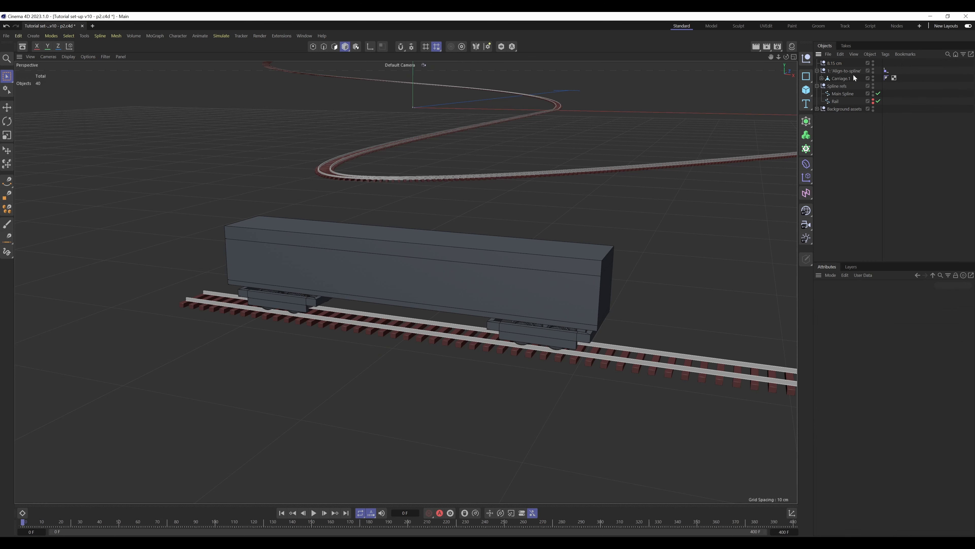
left_click_drag(840, 76, 853, 125)
left_click(889, 132)
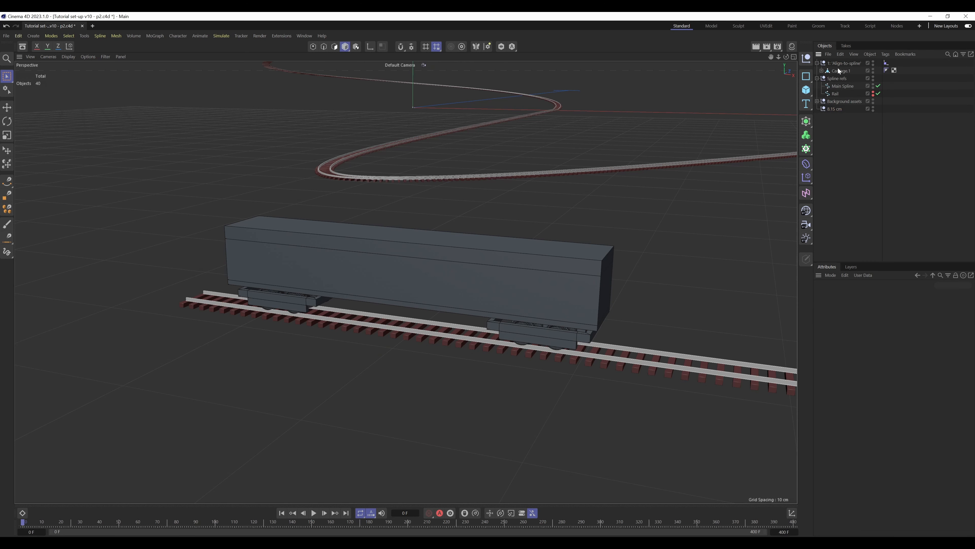
Move Pivot - front and Pivot - back out of Carriage 1 so they sit directly under the main Align-to-spline null
left_click(822, 71)
left_click_drag(847, 71, 847, 72)
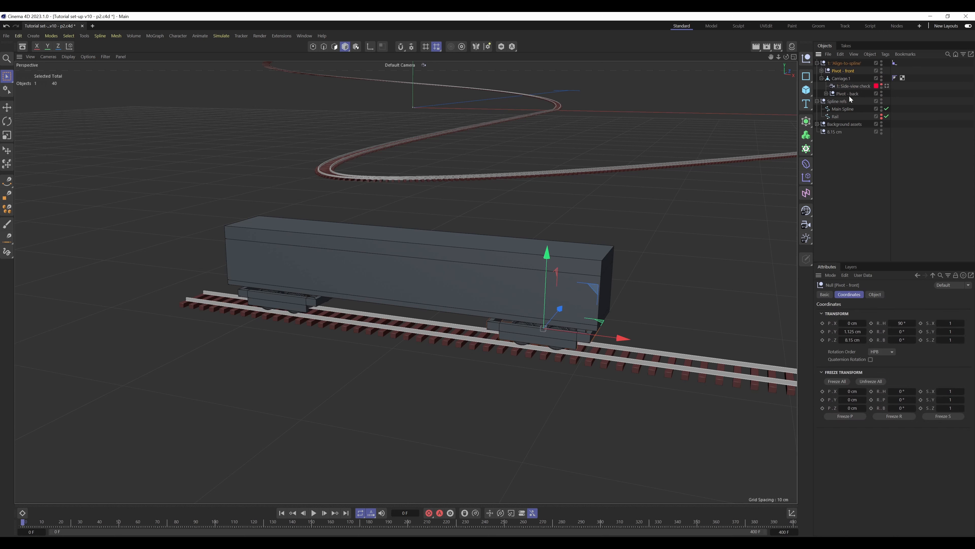
left_click(843, 78)
left_click(908, 86)
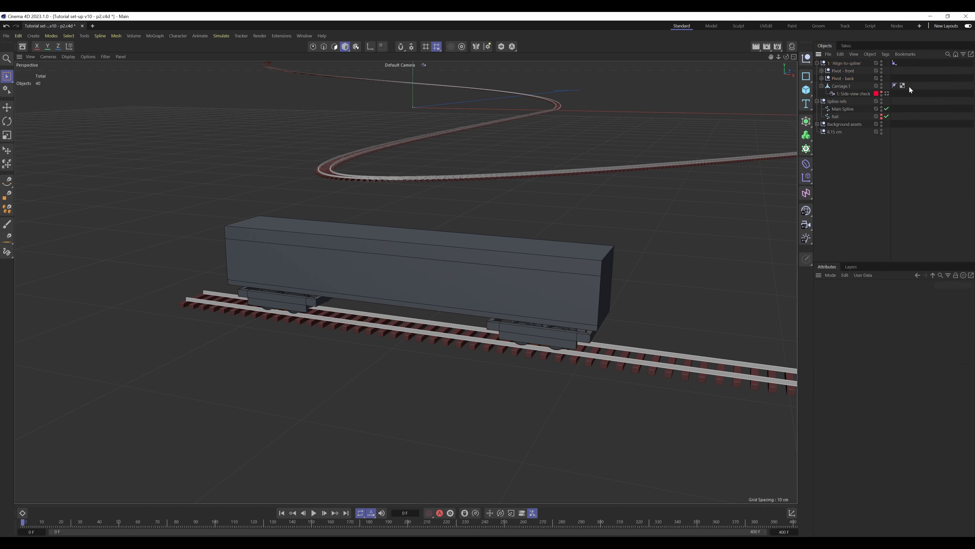
left_click(822, 86)
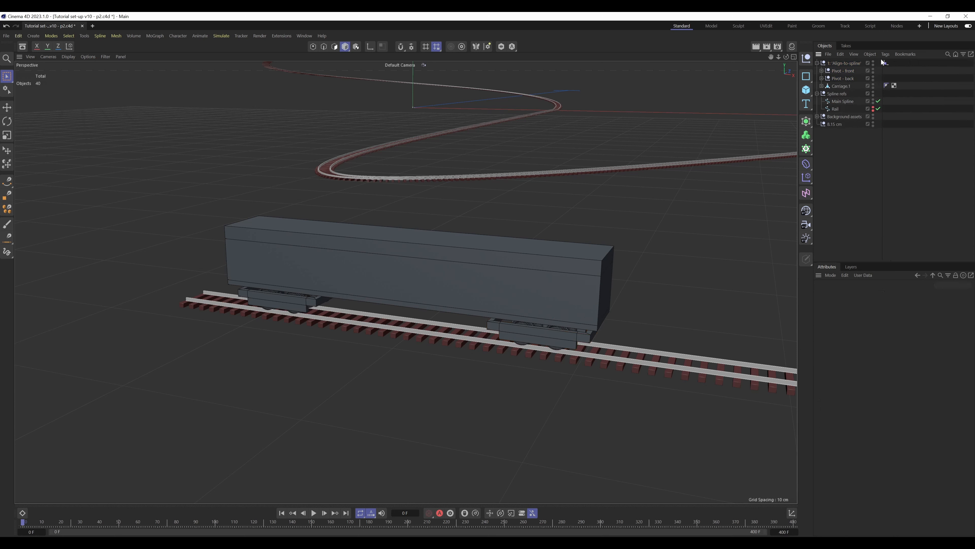
Delete the Align to Spline tag from the main Align-to-spline null
left_click(886, 63)
left_click(843, 63)
left_click(835, 72)
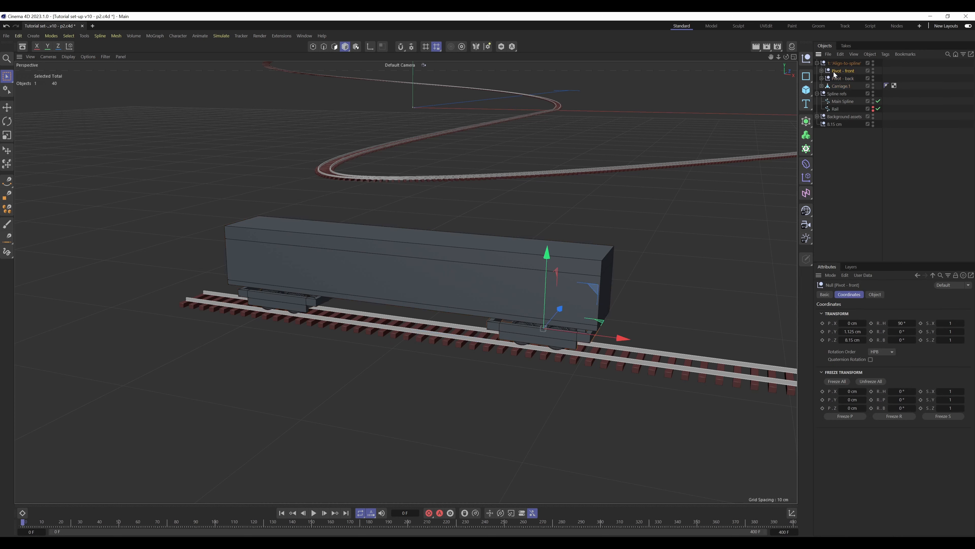
left_click(860, 150)
Create two nulls named Align-to-spline - Front and Align-to-spline - Back
left_click(806, 59)
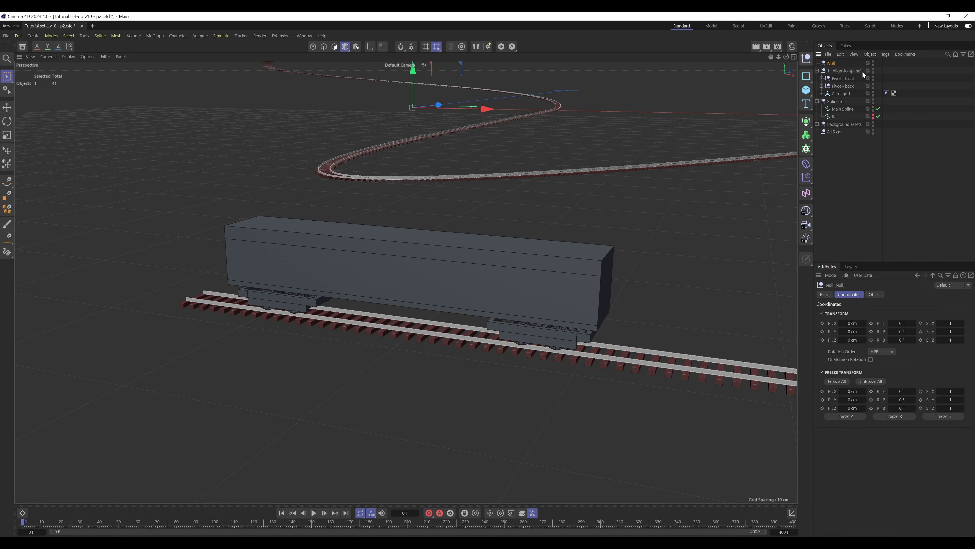
left_click_drag(832, 63, 833, 67, "ctrl")
double_click(832, 63)
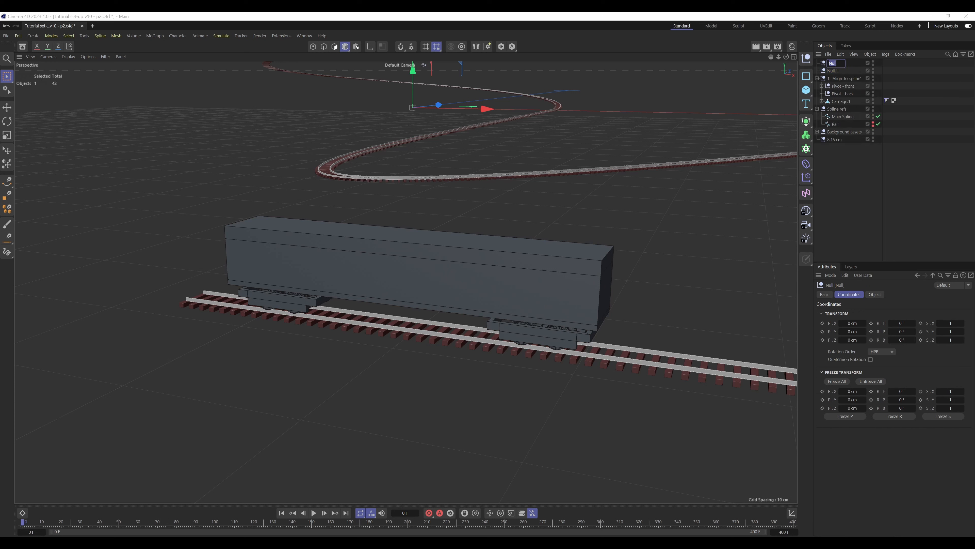
type("Align-to-spline - Front")
key("Return")
double_click(833, 65)
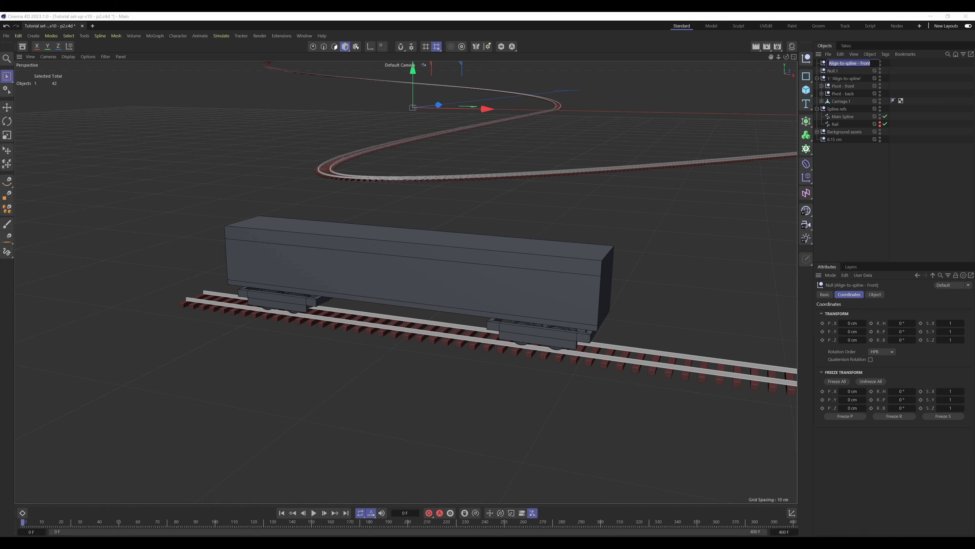
double_click(834, 69)
key("Return")
Add an Align to Spline tag to both the Front and Back Align-to-spline nulls
left_click(856, 65)
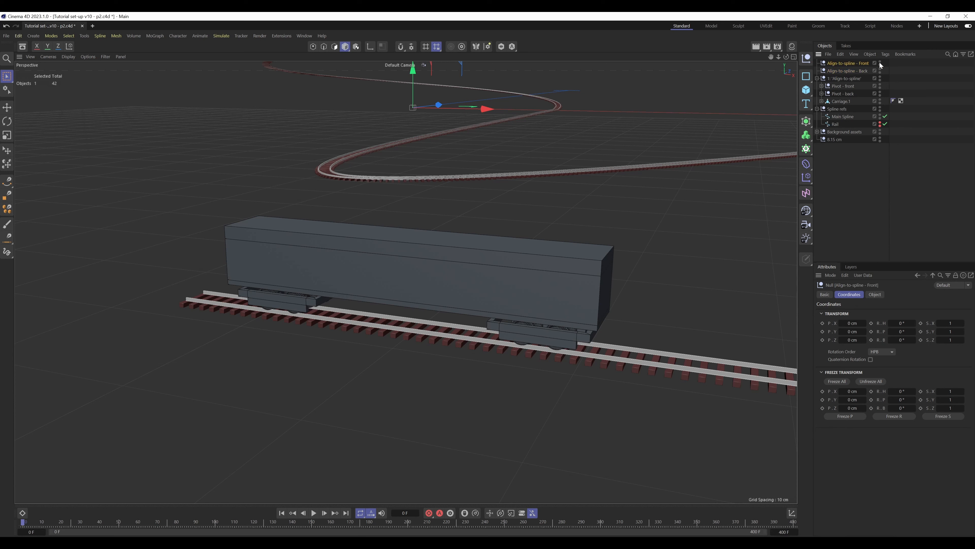
left_click(858, 71, "ctrl")
left_click(889, 54)
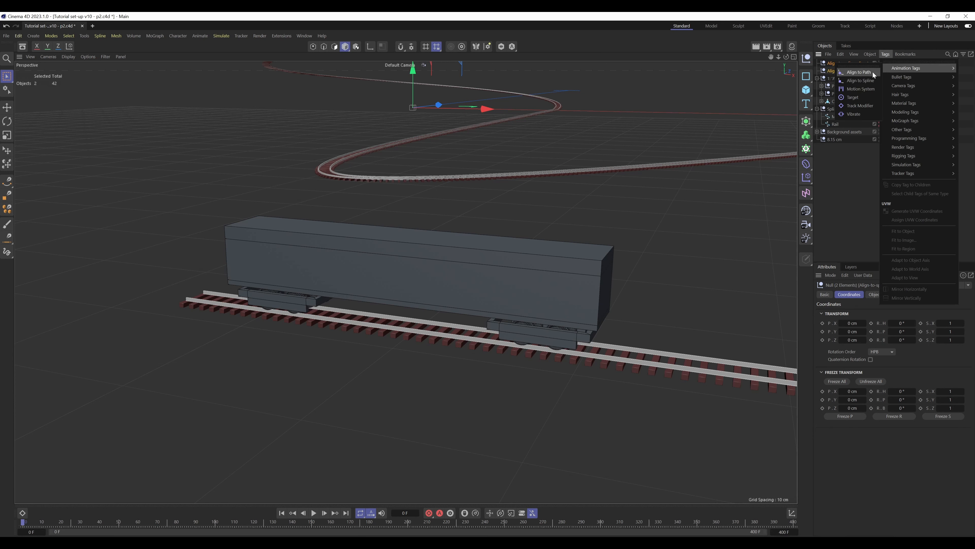
left_click(863, 78)
left_click(899, 66)
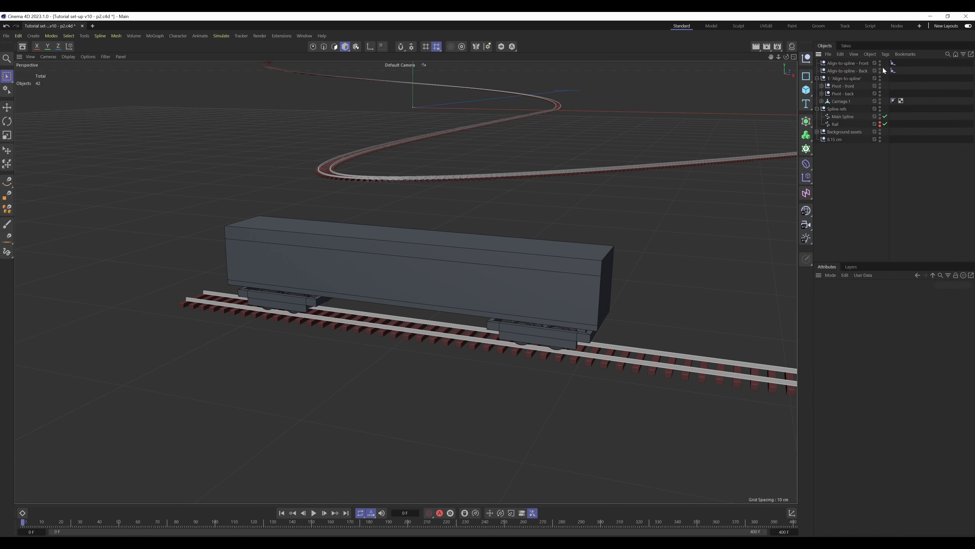
Enable Tangential on both new Align to Spline tags and assign Main Spline as their spline path
mouse_move(885, 61)
left_mouse_down()
mouse_move(899, 72)
mouse_move(890, 62)
left_mouse_up()
left_click(900, 73)
left_click(850, 329)
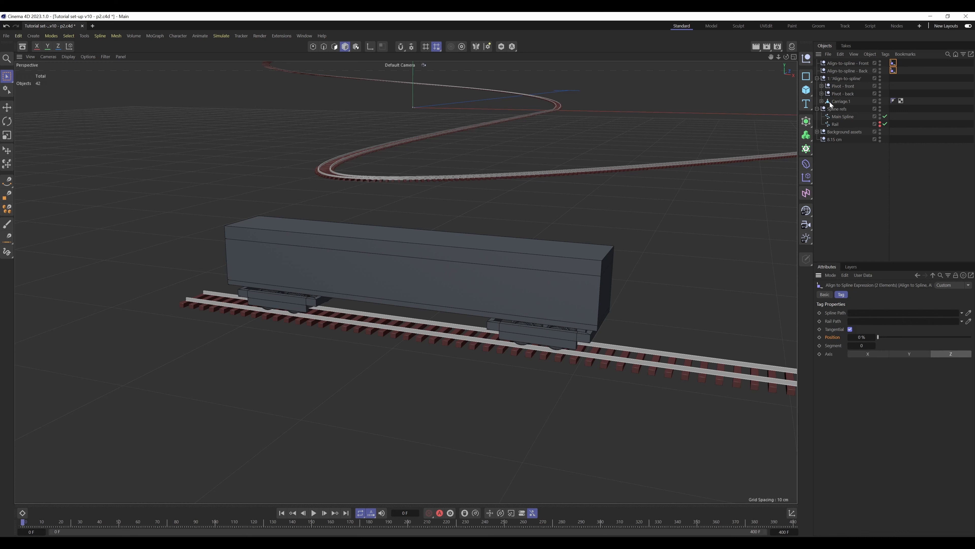
left_click_drag(843, 116, 866, 312)
left_click(926, 111)
Nest the Front and Back nulls under the main Align-to-spline null, with Pivot - front and Pivot - back as their respective children
left_click(854, 64)
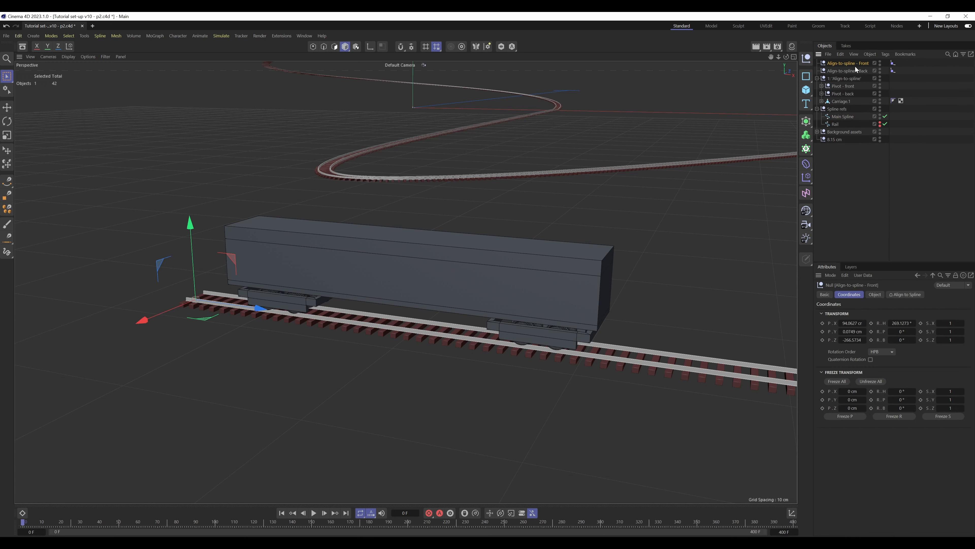
left_click(861, 71, "shift")
mouse_move(859, 71)
left_mouse_down()
mouse_move(849, 94)
mouse_move(852, 87)
left_mouse_up()
left_click(926, 71)
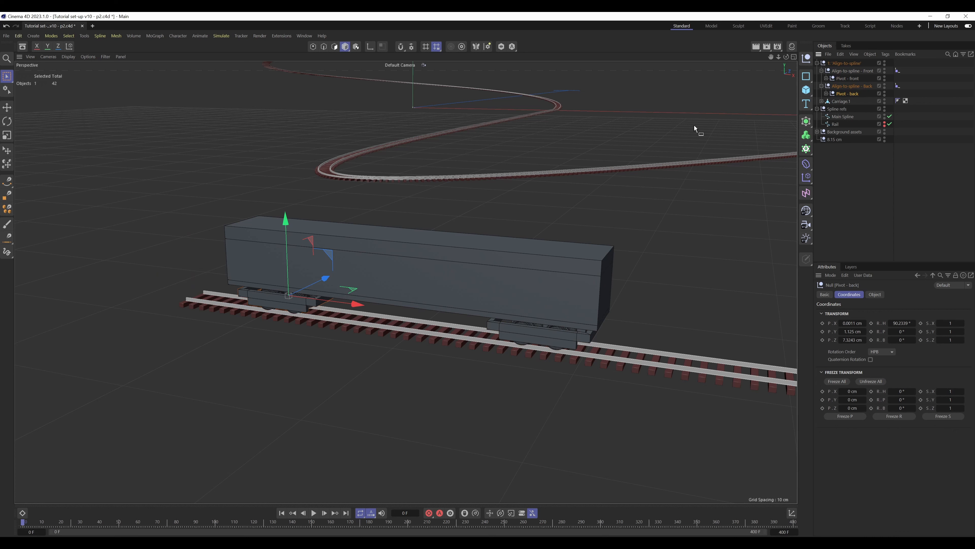
Set Pivot - front's X and Z position to 0 cm and its heading rotation to 90°
left_click(870, 71)
left_click(869, 86, "ctrl")
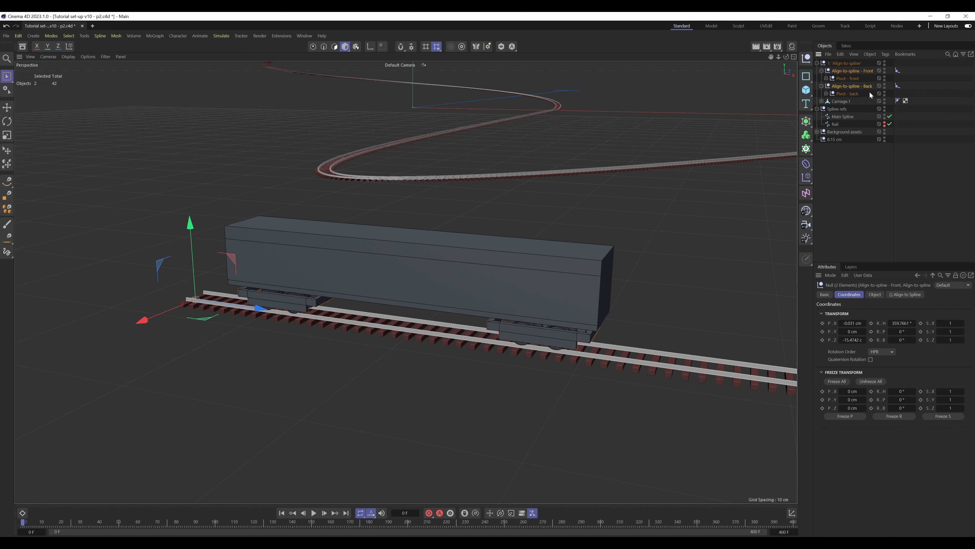
left_click(848, 78)
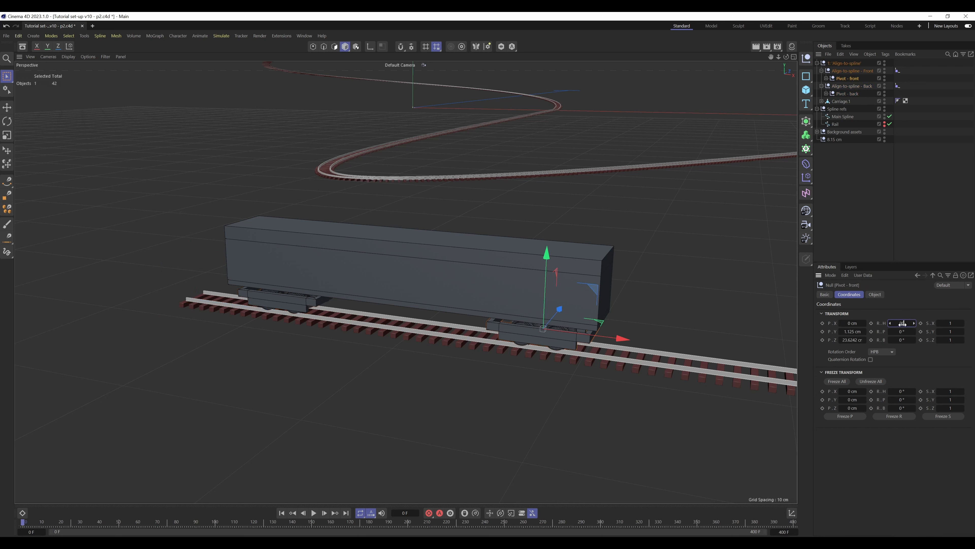
right_click(866, 340)
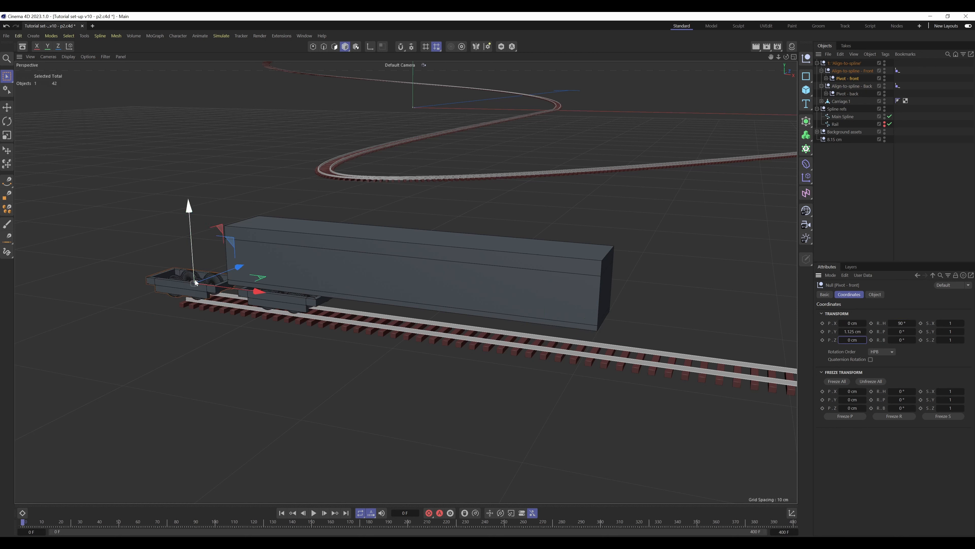
Set Pivot - back's X and Z position to 0 cm and its heading rotation to 90°
left_click(847, 94)
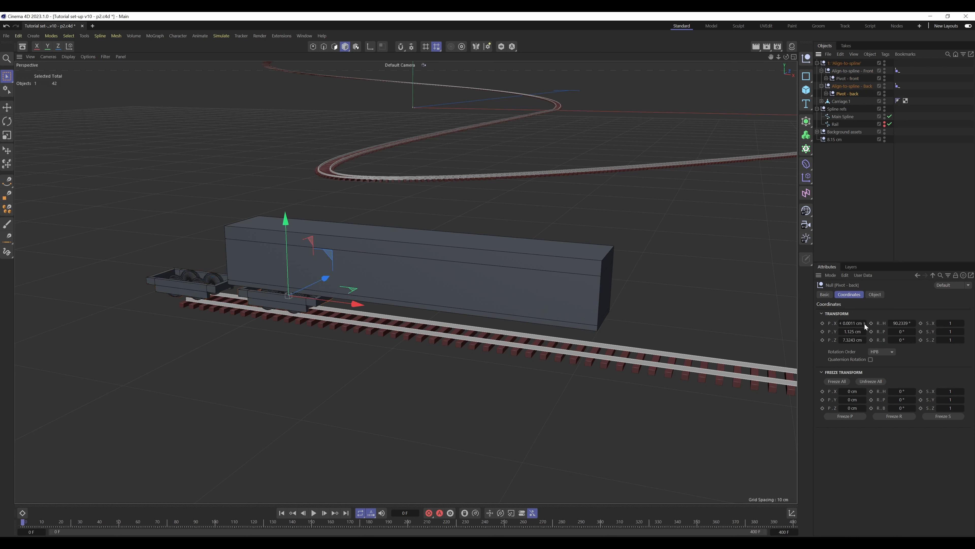
left_click(900, 323)
type("90")
left_click(864, 340)
type("0")
key("Return")
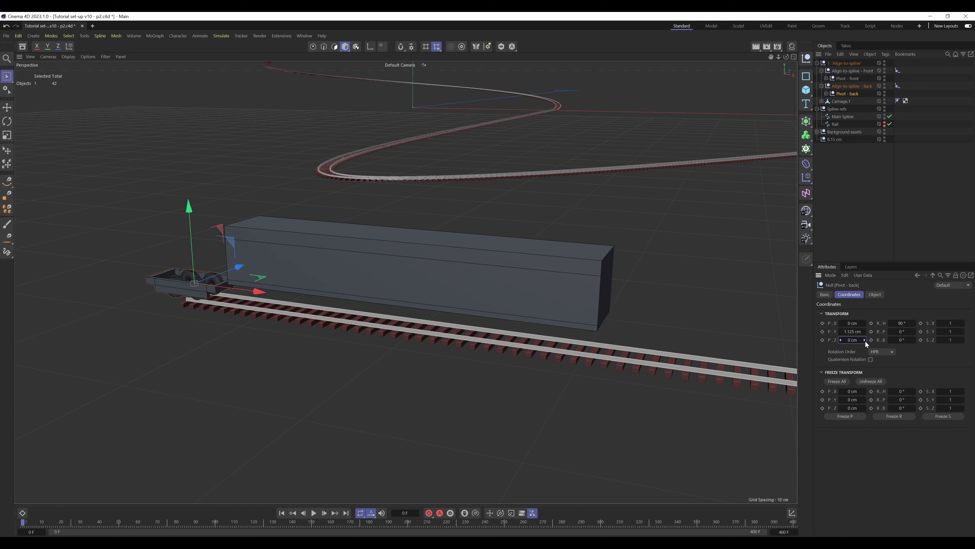
left_click(924, 78)
Set the Position of the Align-to-spline - Front null's tag to 1.5 %
left_click(898, 70)
left_click(879, 338)
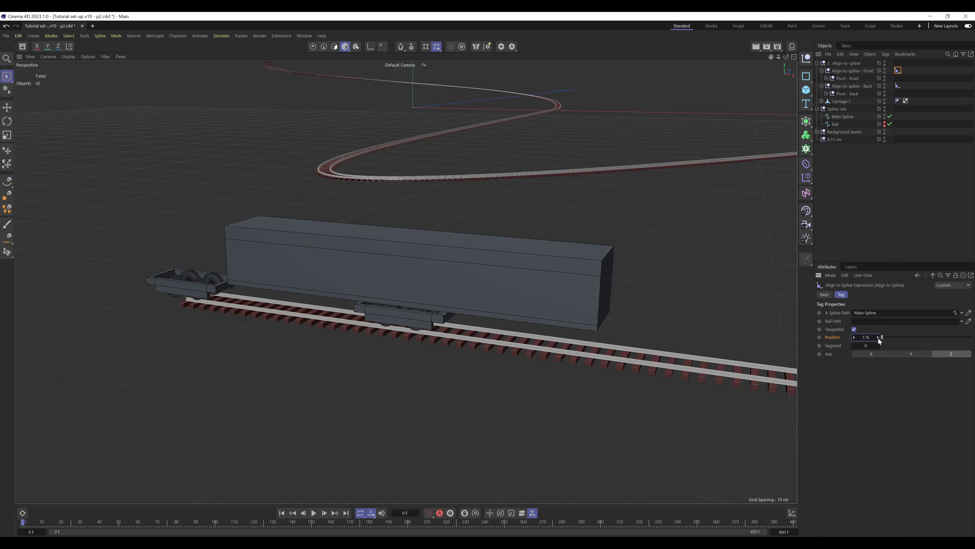
left_click(879, 337)
double_click(867, 338)
type("1")
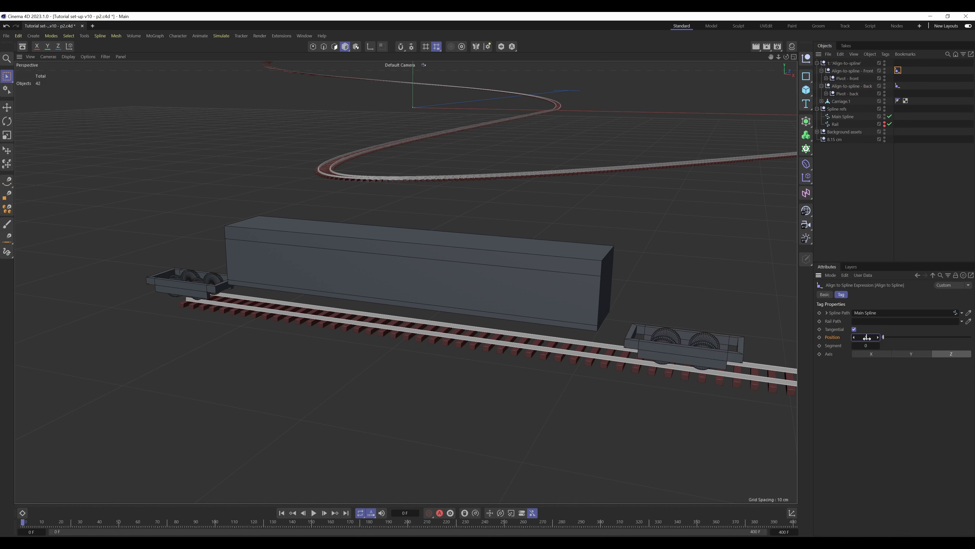
type(".5")
key("Return")
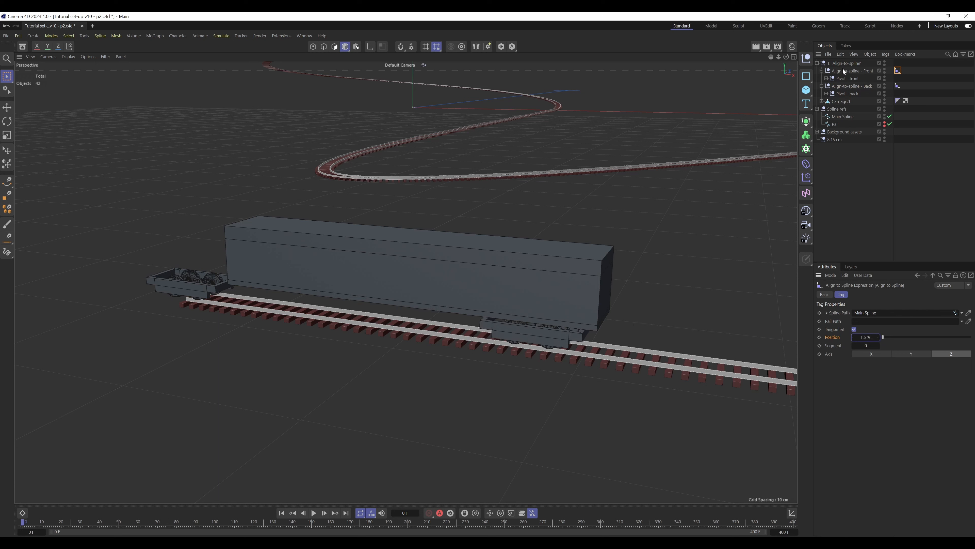
Set the Position of the Align-to-spline - Back null's tag to 0.5 %
left_click(898, 86)
double_click(867, 337)
type("0.5")
key("Return")
left_click(840, 203)
mouse_move(378, 276)
left_mouse_down("alt")
mouse_move(425, 266)
mouse_move(410, 252)
mouse_move(425, 257)
mouse_move(366, 288)
left_mouse_up("alt")
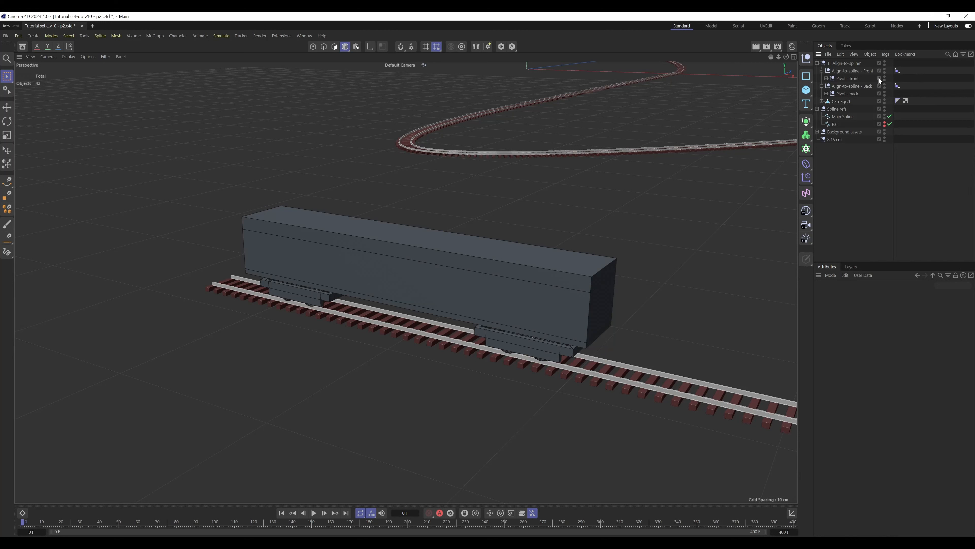
Keyframe the Position of the Align-to-spline - Front null's tag at frame 0
left_click(898, 70)
left_click(821, 70)
left_click(821, 78)
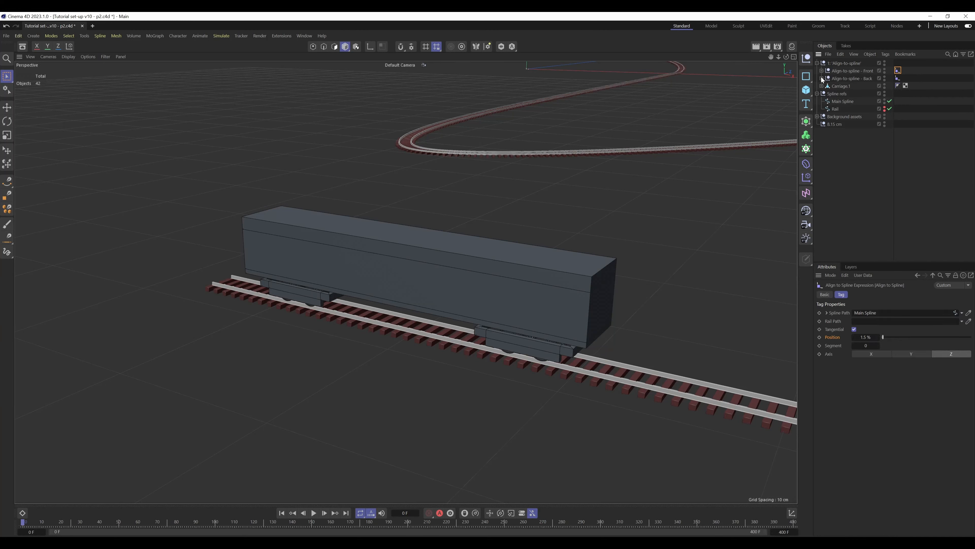
left_click(819, 338)
Keyframe the Position of the Align-to-spline - Front null's tag at 91.5 % on frame 400
left_click_drag(139, 522, 793, 523)
type("91.5")
key("Return")
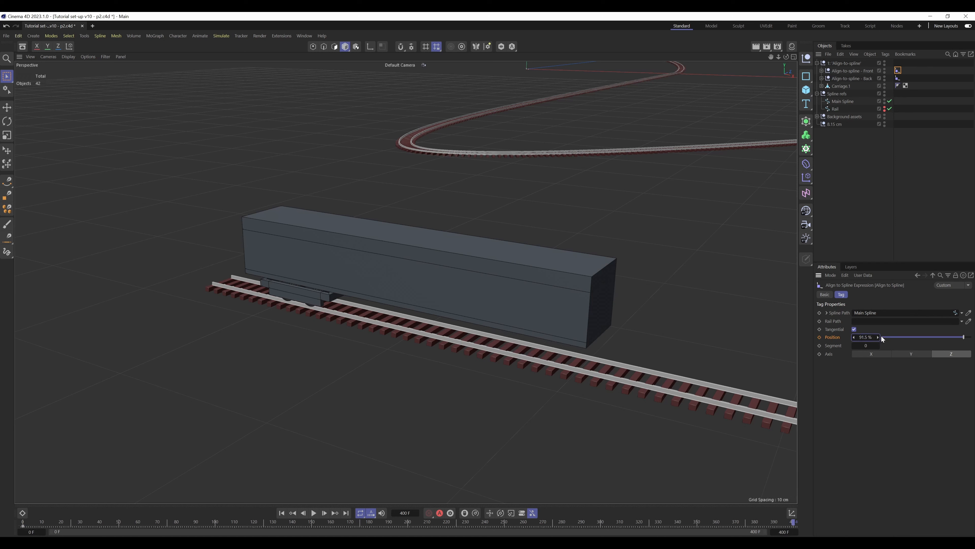
left_click(819, 337)
Copy the Position animation track from the Front null's Align to Spline tag to the Back null's tag
right_click(839, 336)
mouse_move(874, 352)
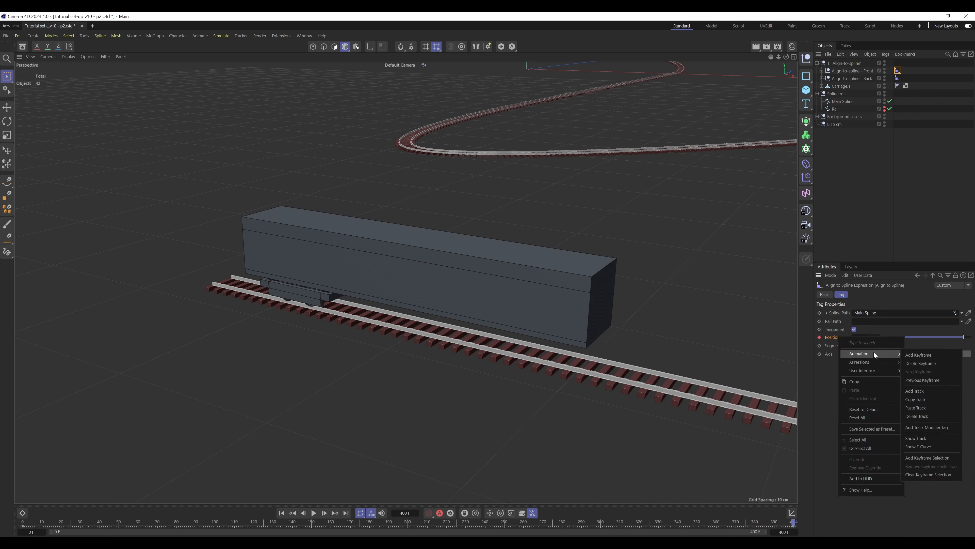
left_click(921, 398)
left_click(898, 77)
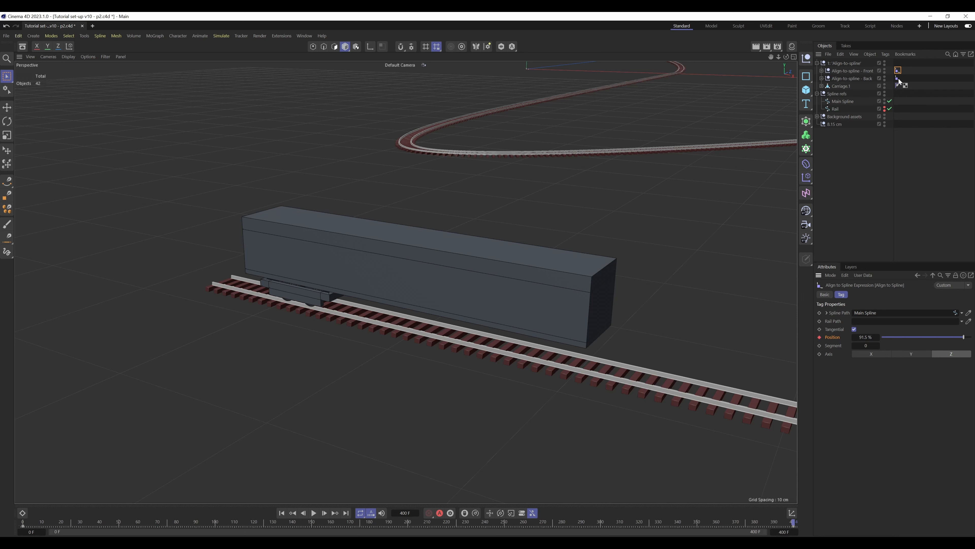
right_click(833, 338)
mouse_move(866, 356)
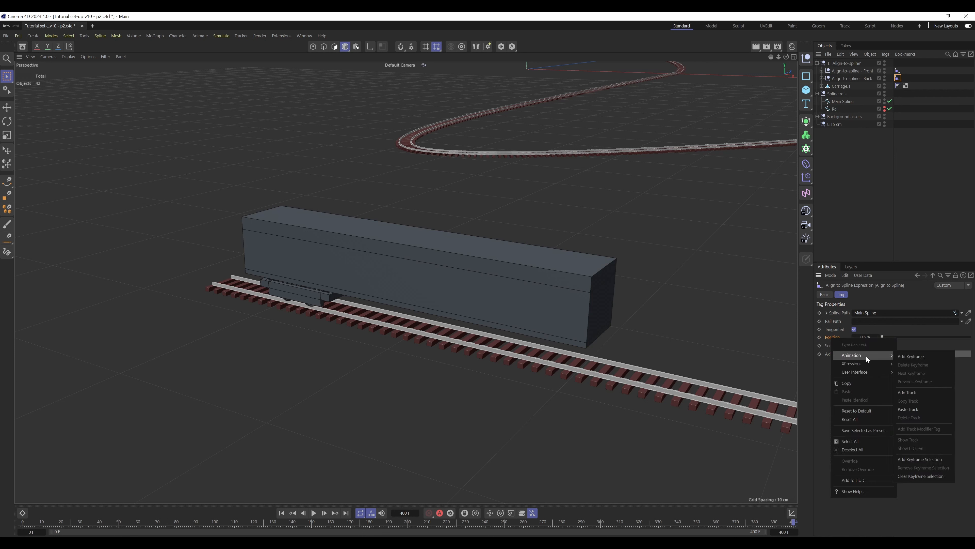
left_click(919, 407)
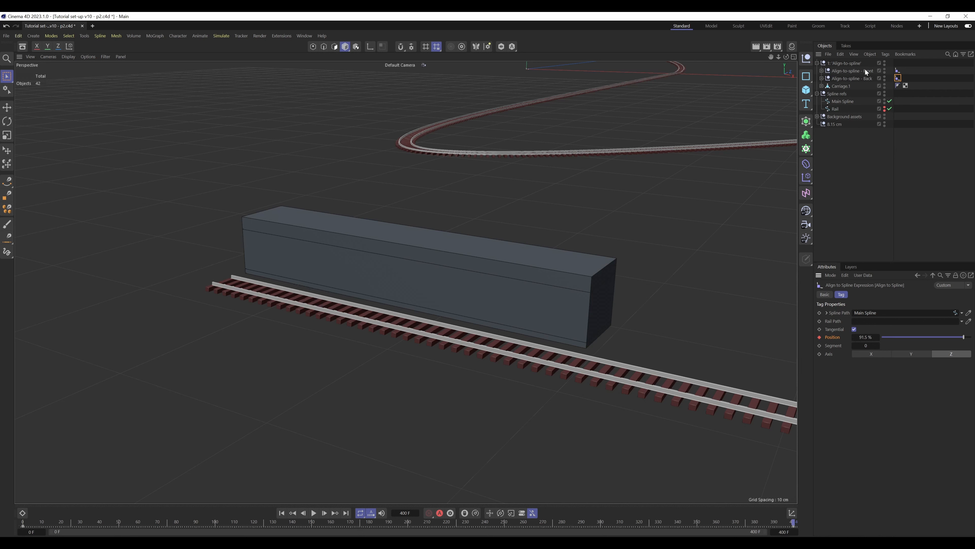
Return to frame 0 and show the F-curve of the Back null's Align to Spline Position track
left_click_drag(600, 522, 1, 460)
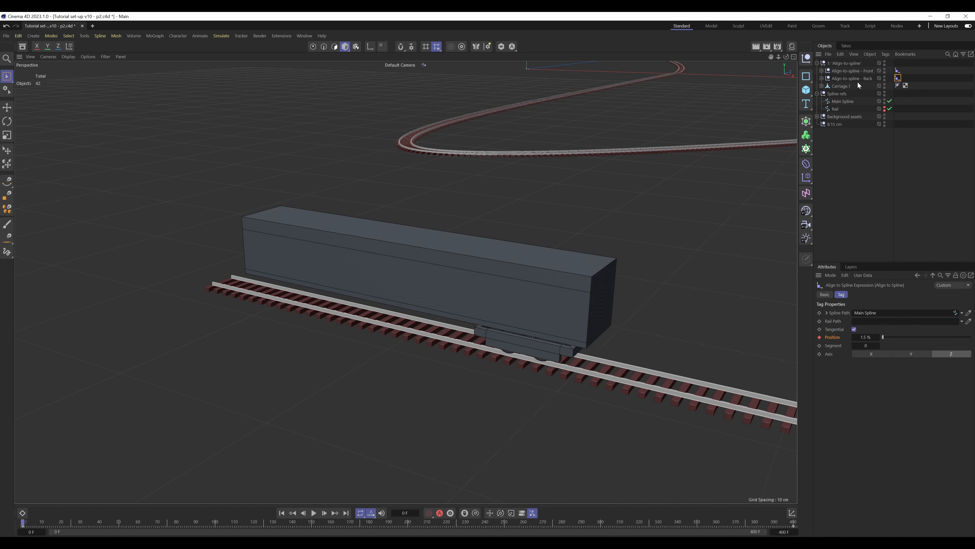
left_click(858, 85)
left_click(899, 78)
right_click(834, 335)
mouse_move(874, 355)
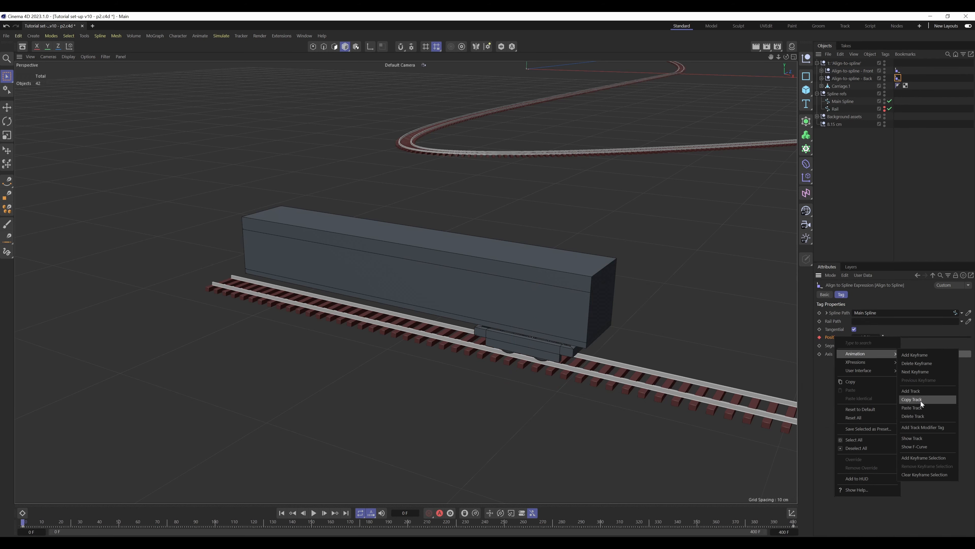
left_click(919, 446)
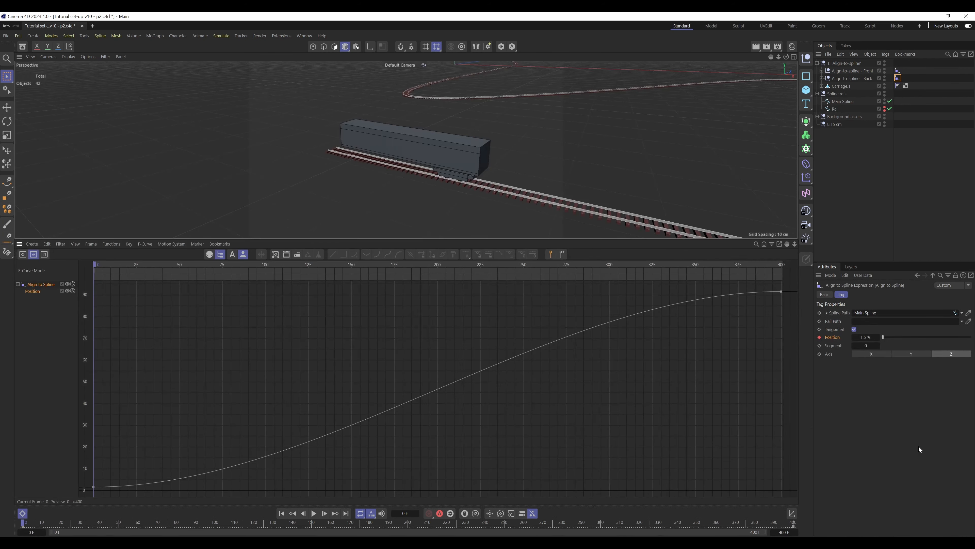
Shift both keys of the Back null's Position curve down so the first key sits at about 0.5 %, and close the curve editor
left_click_drag(787, 284, 83, 484)
middle_click_drag(167, 459, 474, 379, "alt")
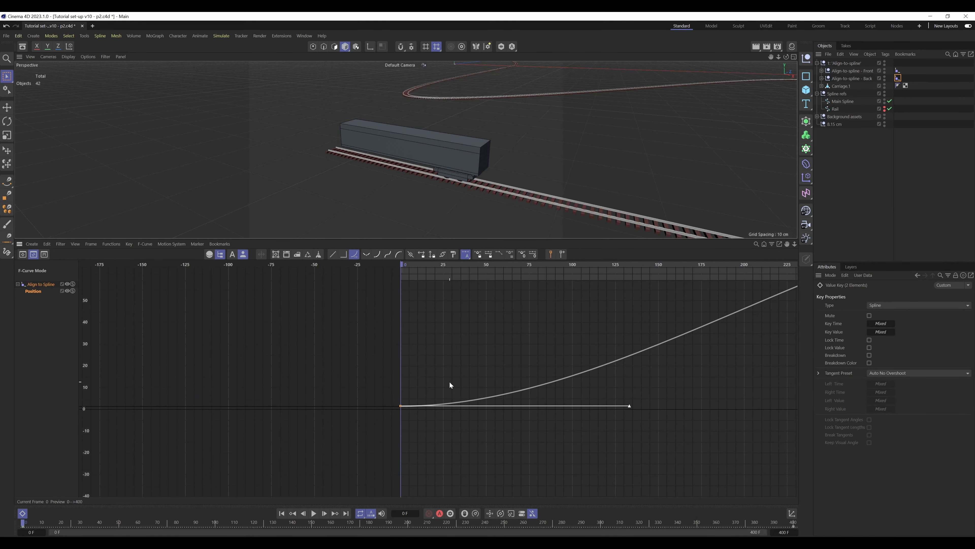
scroll(415, 404, "up", 6)
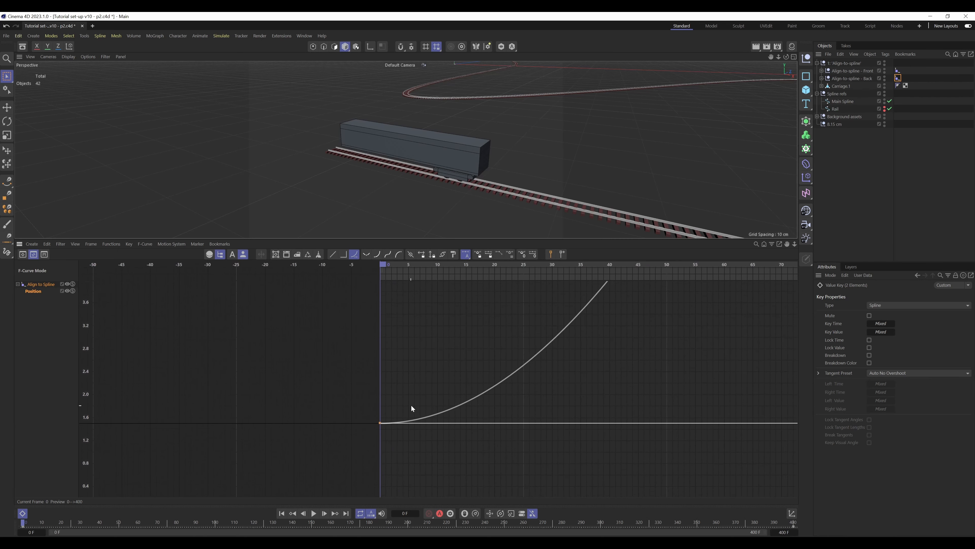
middle_click_drag(400, 453, 405, 386, "alt")
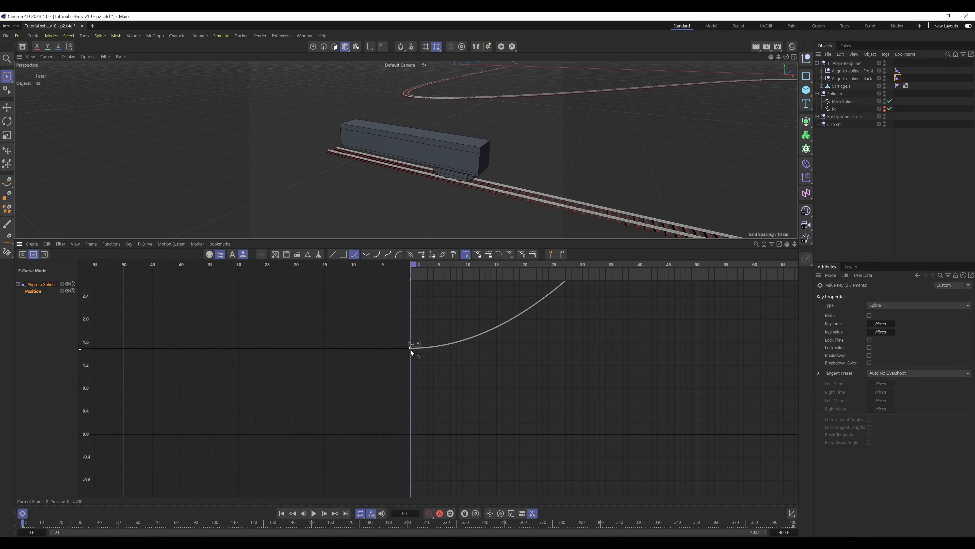
left_click_drag(411, 349, 412, 408)
left_click(461, 334)
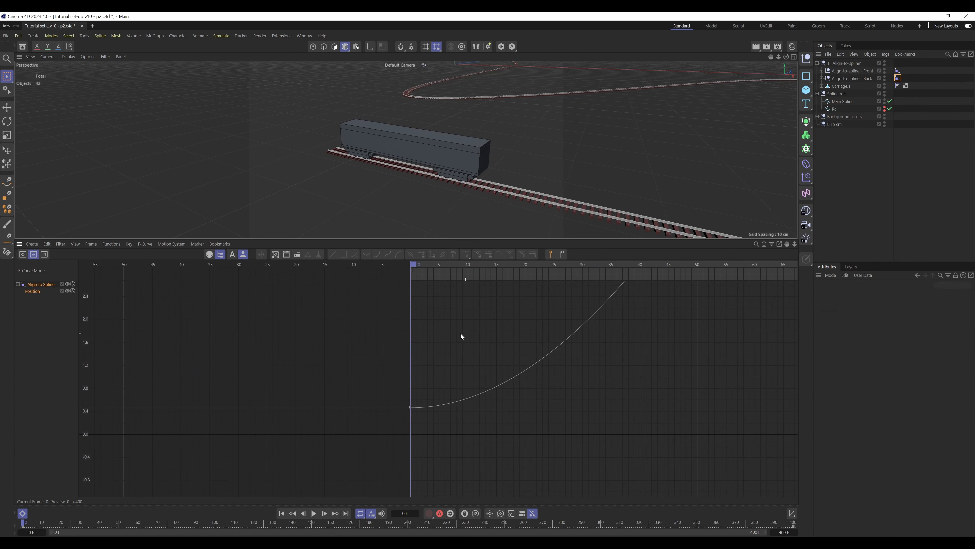
left_click(22, 514)
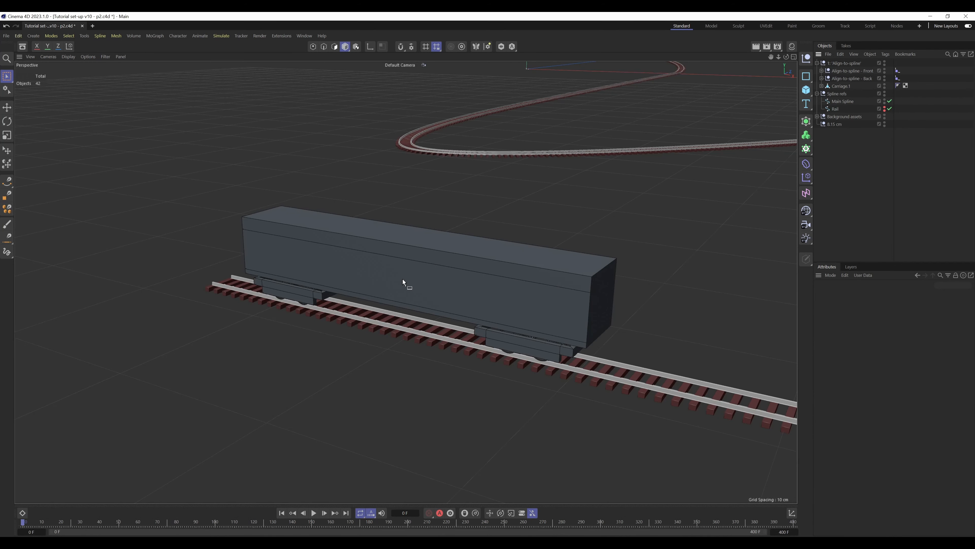
Move the Side-view check camera out of Carriage 1 and make it a child of Align-to-spline - Front
mouse_move(369, 281)
left_mouse_down("alt")
mouse_move(437, 268)
mouse_move(424, 257)
mouse_move(427, 272)
mouse_move(533, 305)
mouse_move(479, 331)
mouse_move(453, 331)
left_mouse_up("alt")
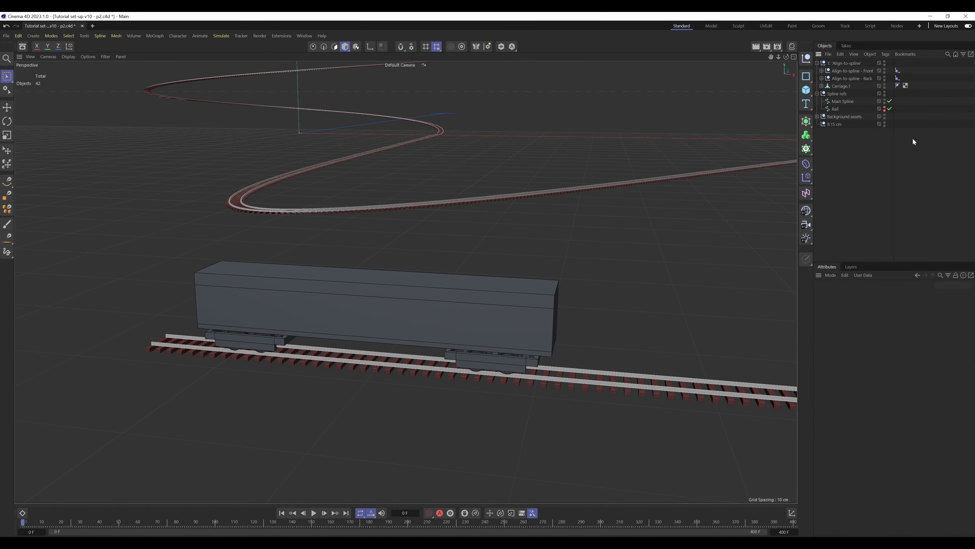
left_click(821, 86)
left_click_drag(853, 77, 853, 72)
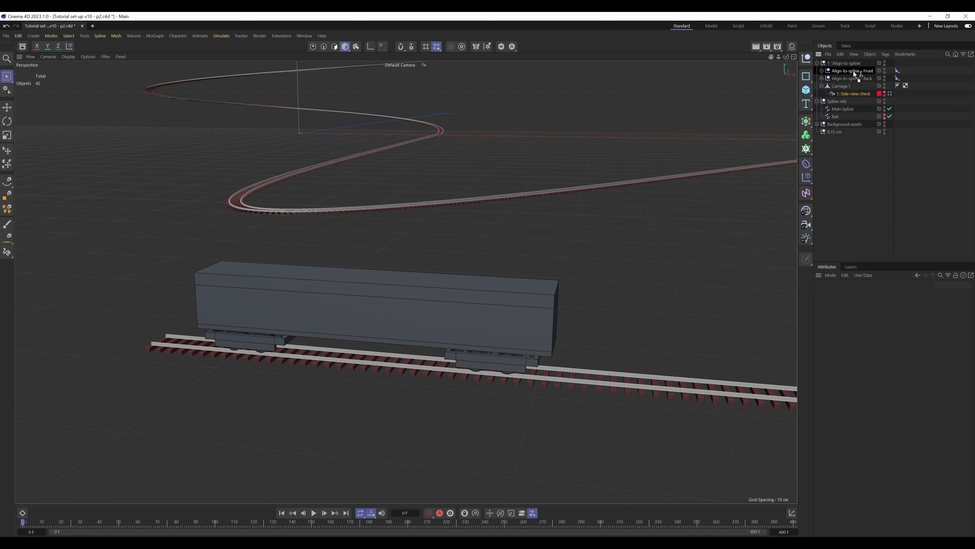
left_click(860, 71)
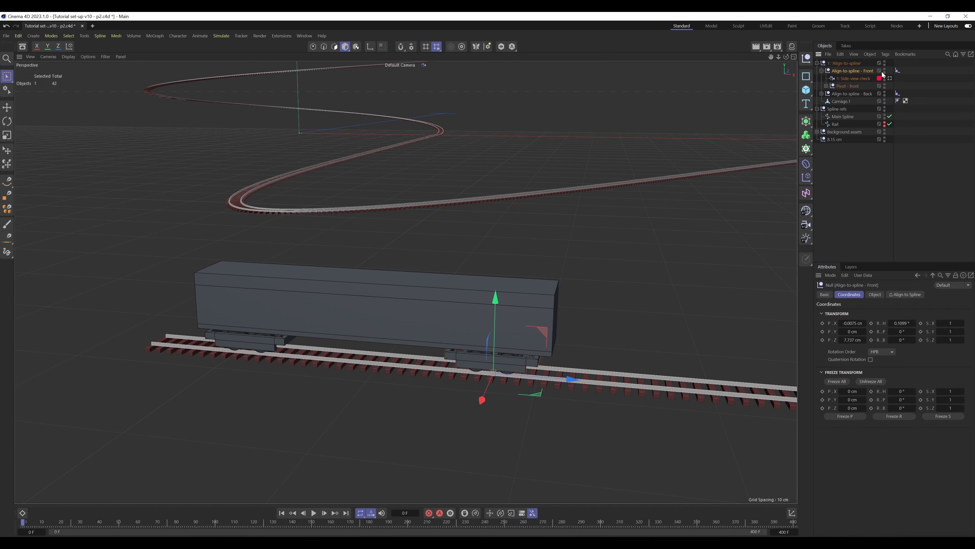
Check the bogies through the Side-view check camera from frame 0 to about frame 72, returning to frame 0 and the default view
left_click(890, 78)
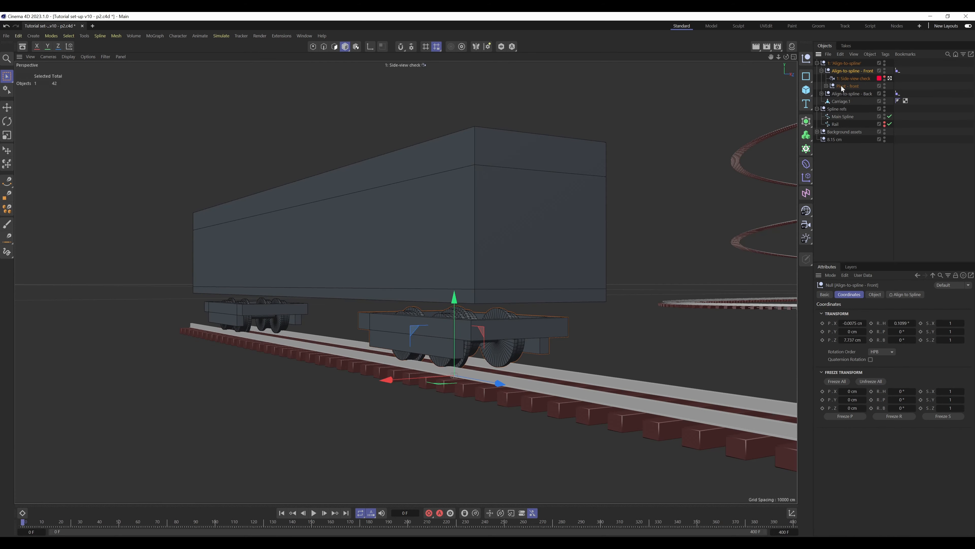
left_click(904, 169)
left_click_drag(24, 524, 161, 529)
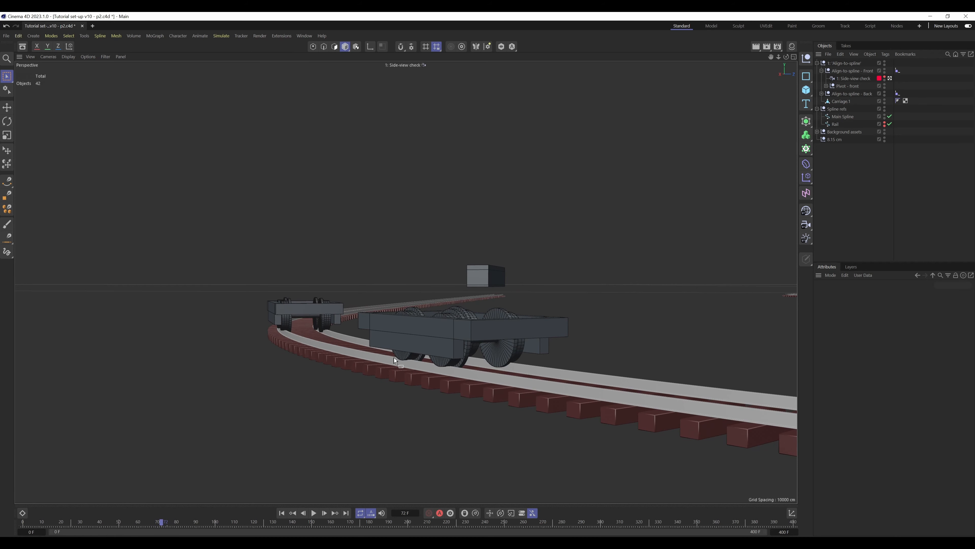
left_click_drag(160, 522, 23, 487)
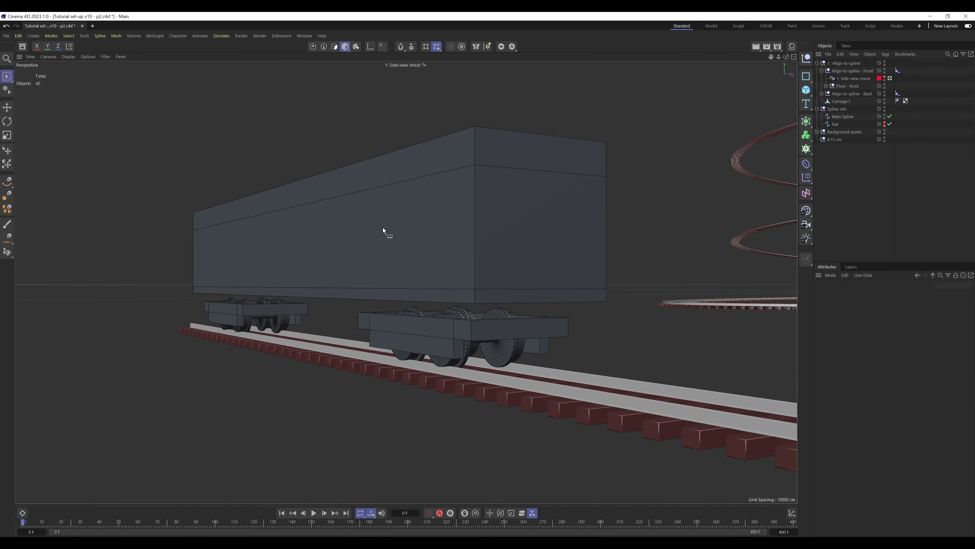
left_click(890, 78)
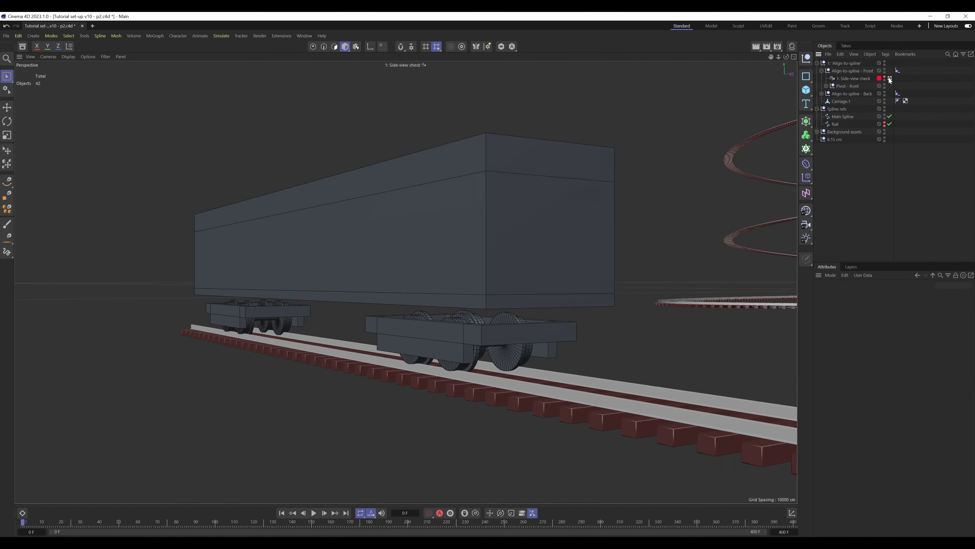
left_click(822, 71)
Add a null named PSR carriage and place it in the Align-to-spline group directly above Carriage 1
left_click(807, 58)
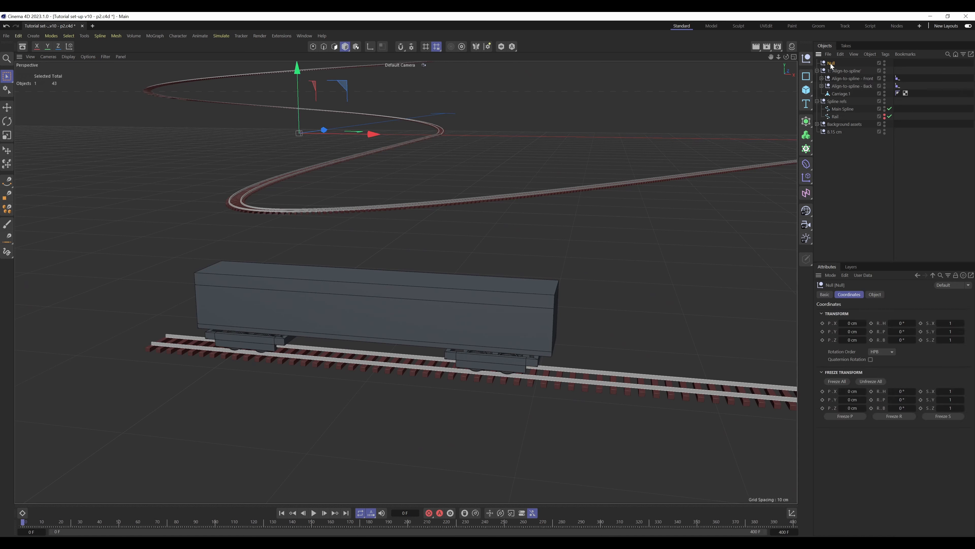
double_click(833, 63)
type("PSR")
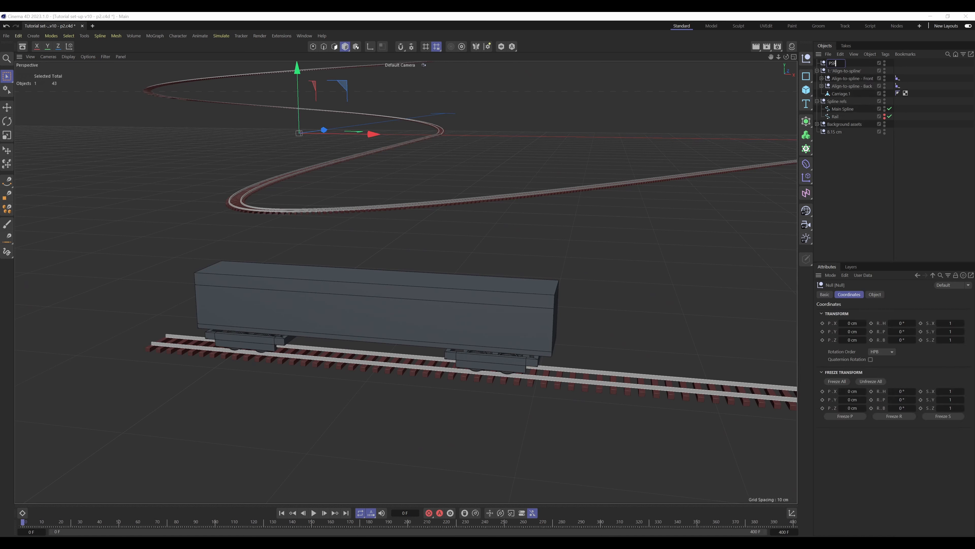
type("ge")
key("Return")
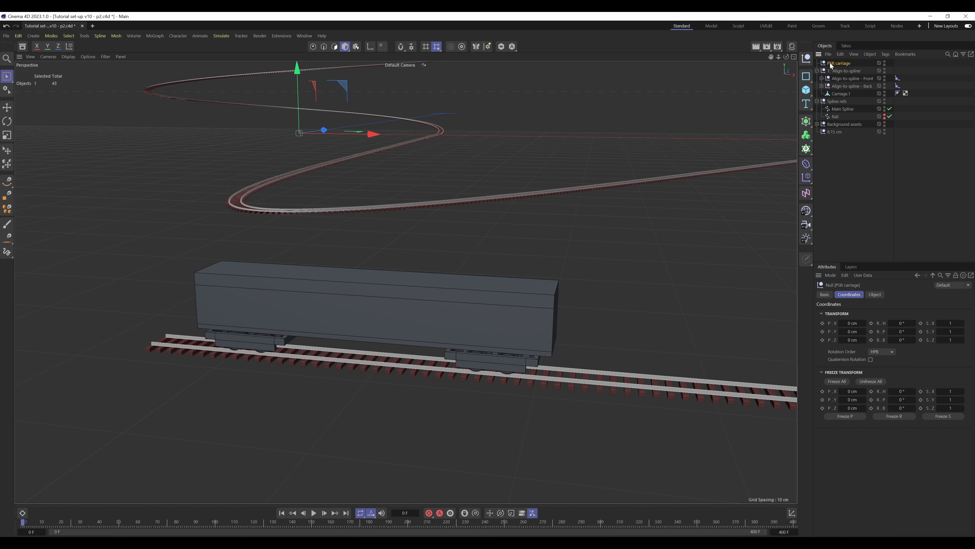
left_click_drag(839, 93, 841, 94)
Add a Constraint tag to PSR carriage with two position and rotation targets: Align-to-spline - Front and Align-to-spline - Back
left_click(886, 54)
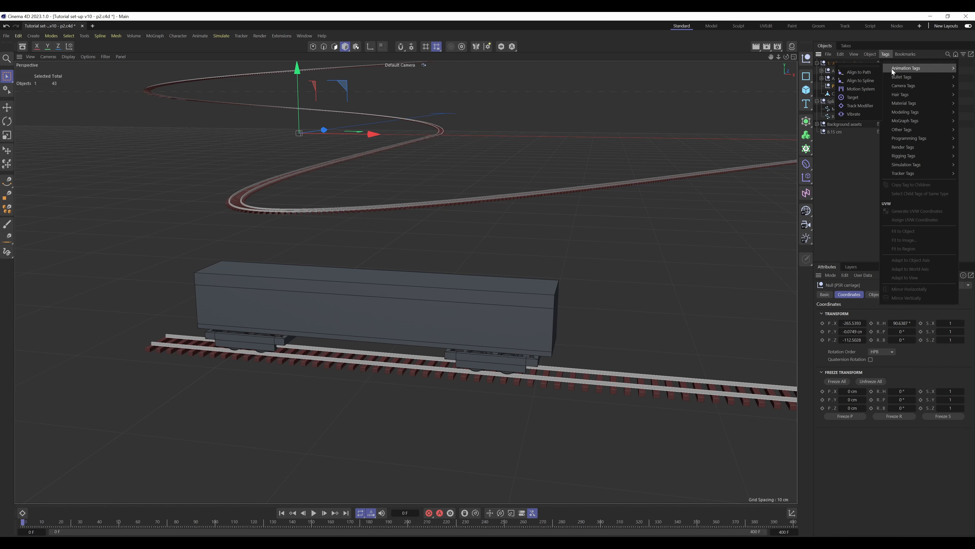
mouse_move(906, 160)
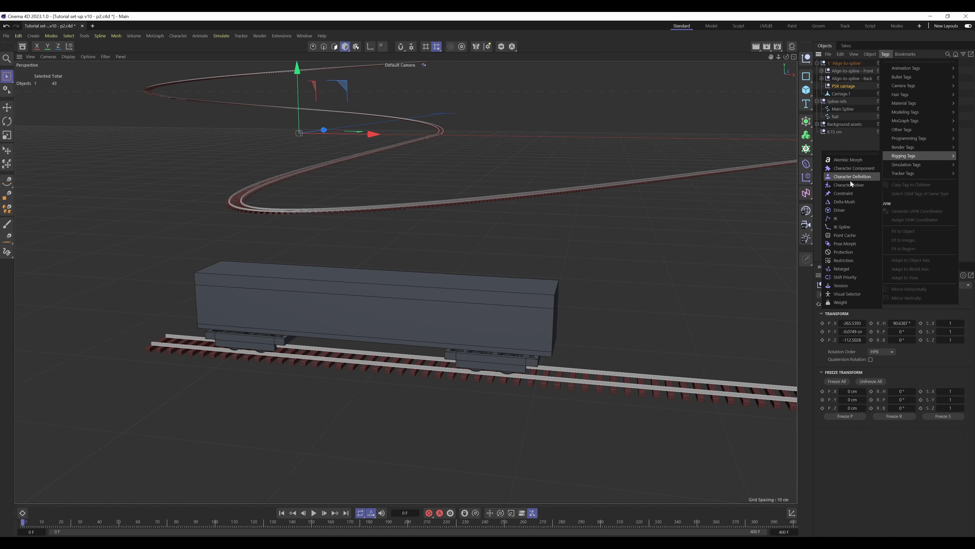
left_click(849, 193)
left_click(860, 366)
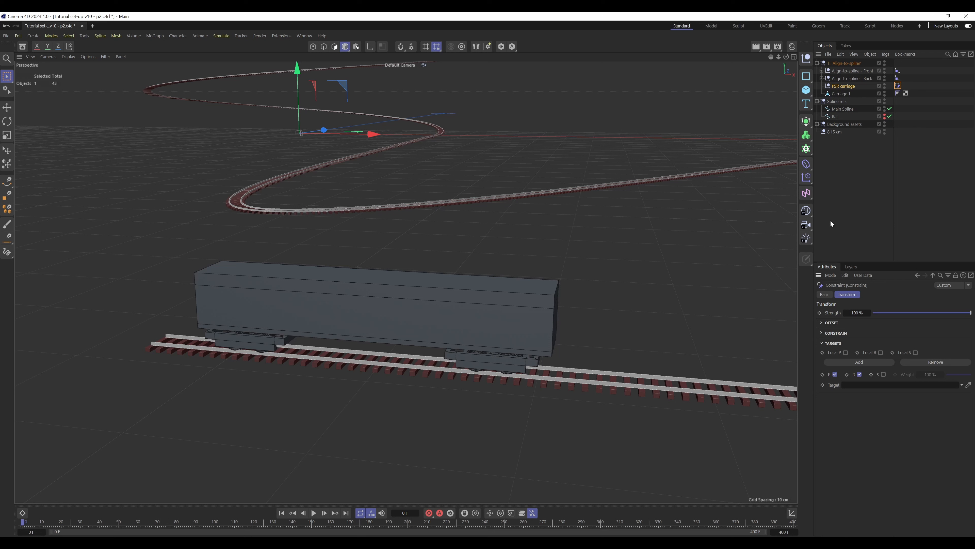
left_click(863, 362)
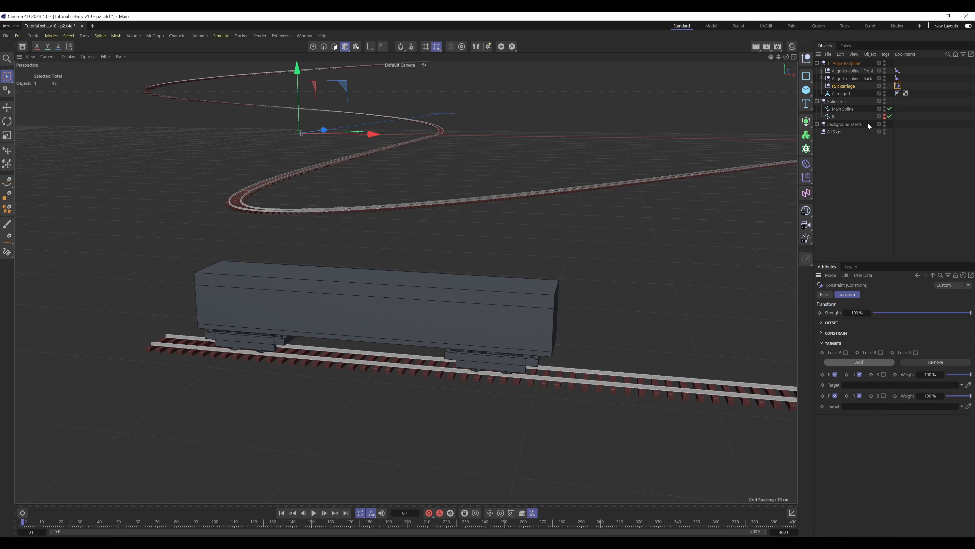
left_click_drag(861, 72, 882, 390)
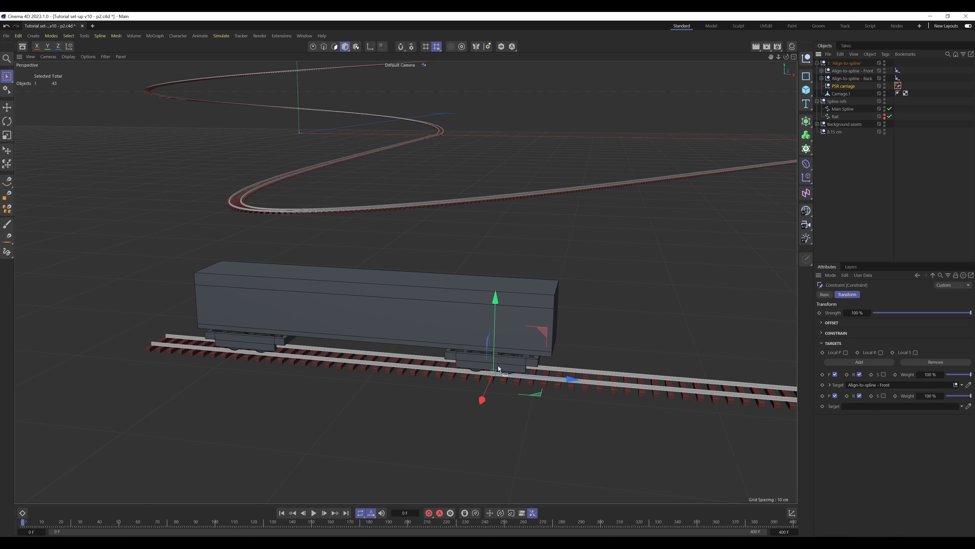
left_click_drag(856, 78, 869, 406)
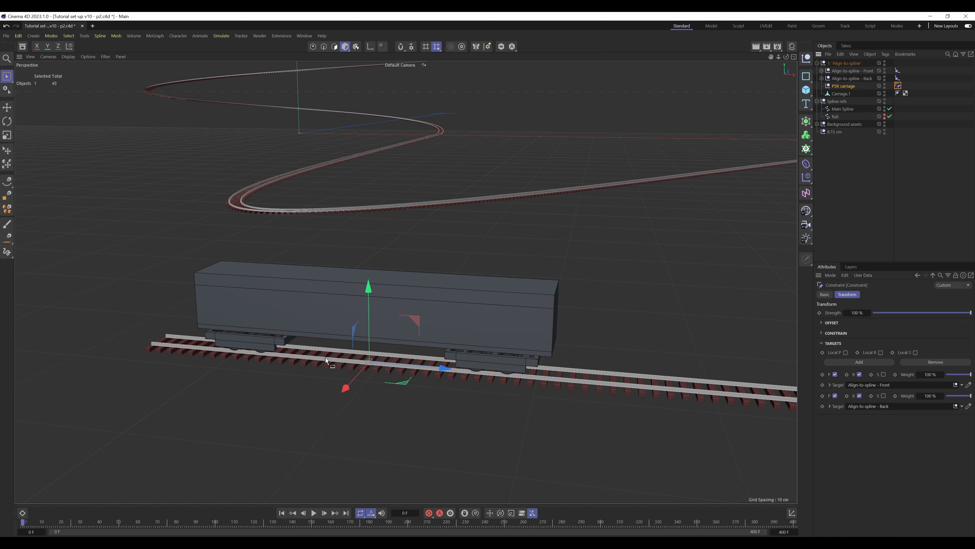
left_click(846, 87)
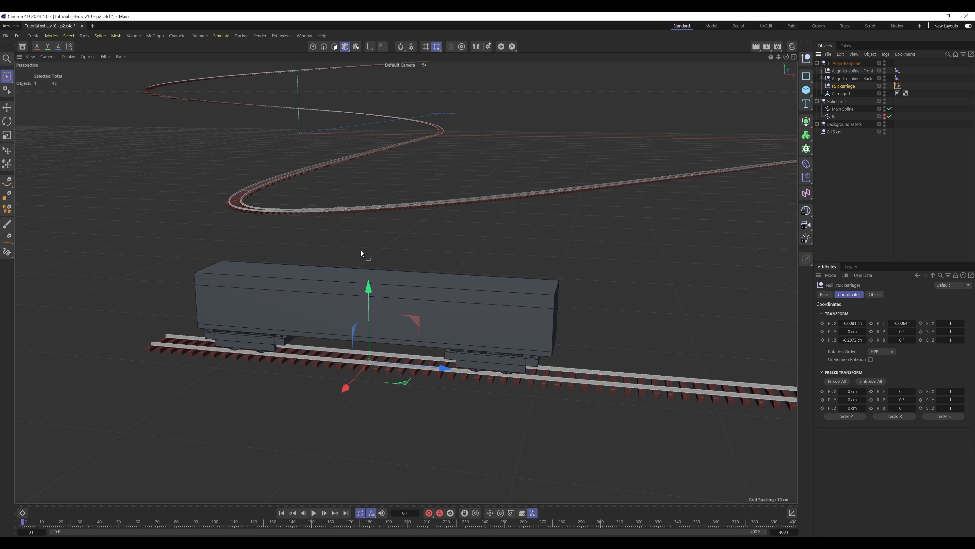
left_click(912, 80)
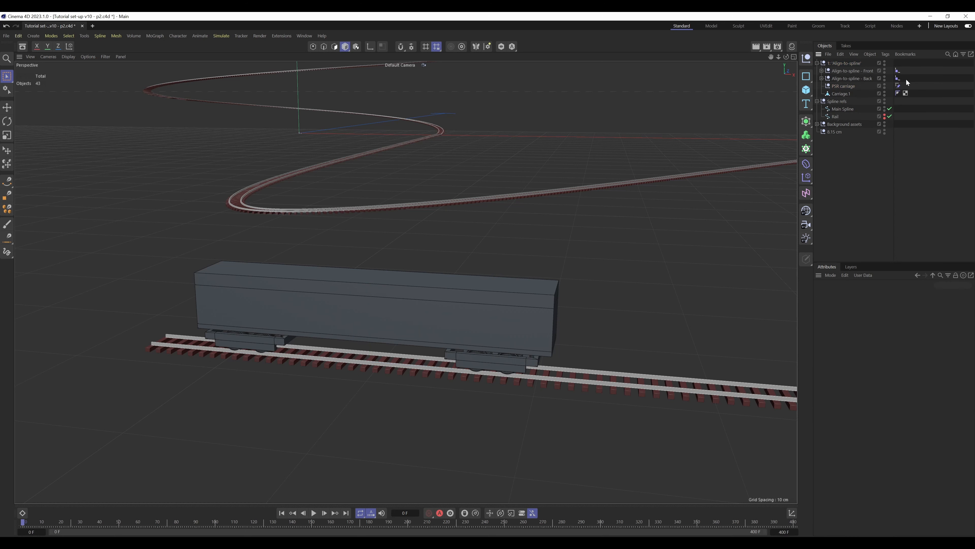
left_click(900, 85)
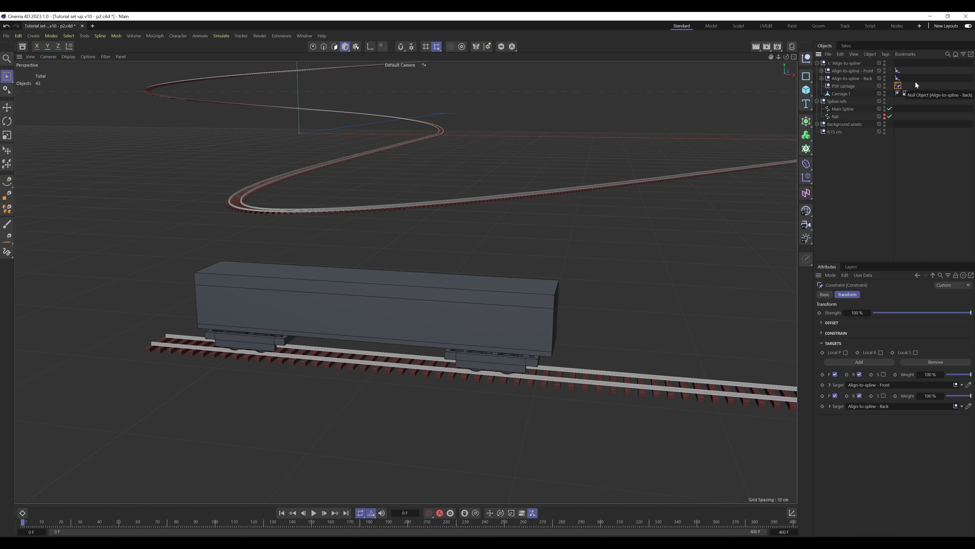
left_click(898, 71)
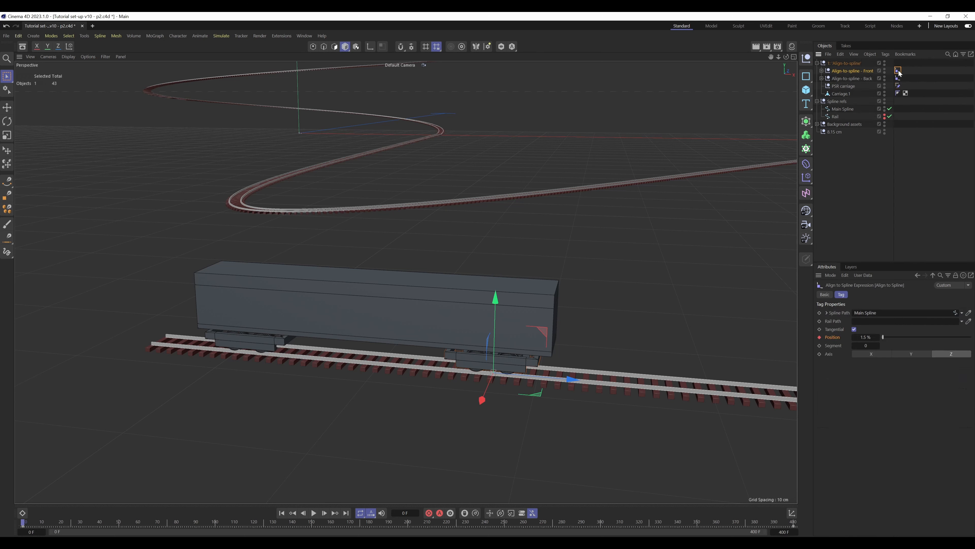
left_click(844, 86)
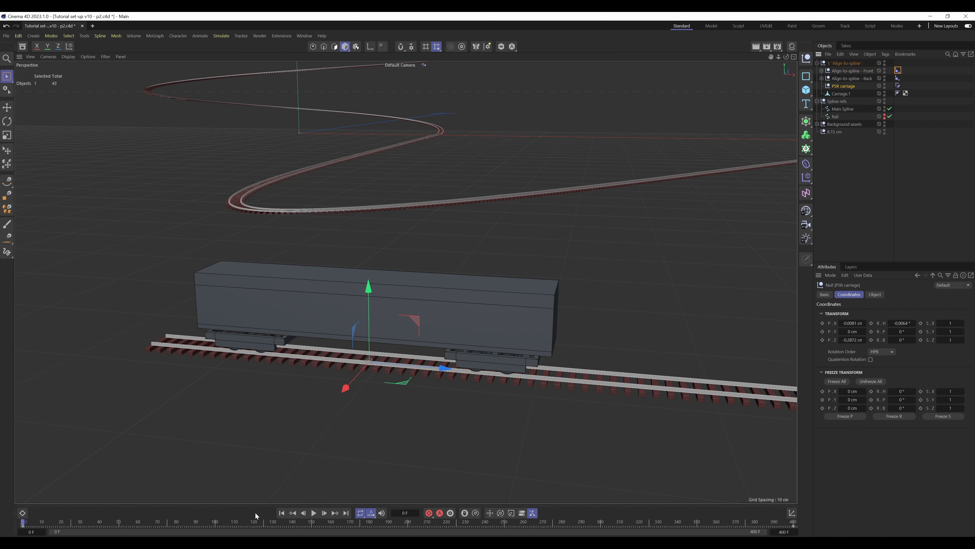
Check how the PSR carriage null moves between frame 0 and frame 27, returning to frame 0
left_click_drag(26, 524, 74, 524)
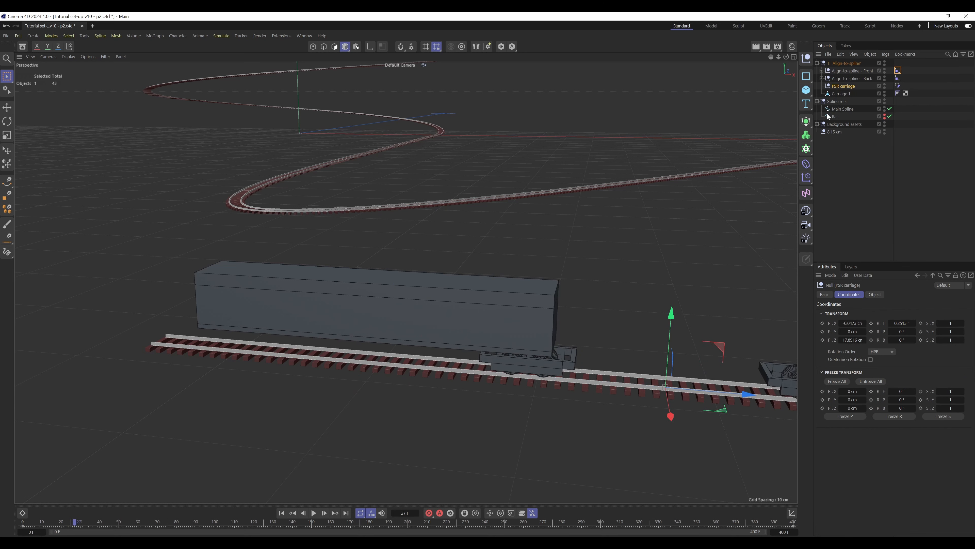
left_click_drag(74, 524, 24, 524)
Test PSR carriage by varying the Position of Align-to-spline - Front's tag between 0.5% and 2.5%, ending at 1.5%
left_click(899, 71)
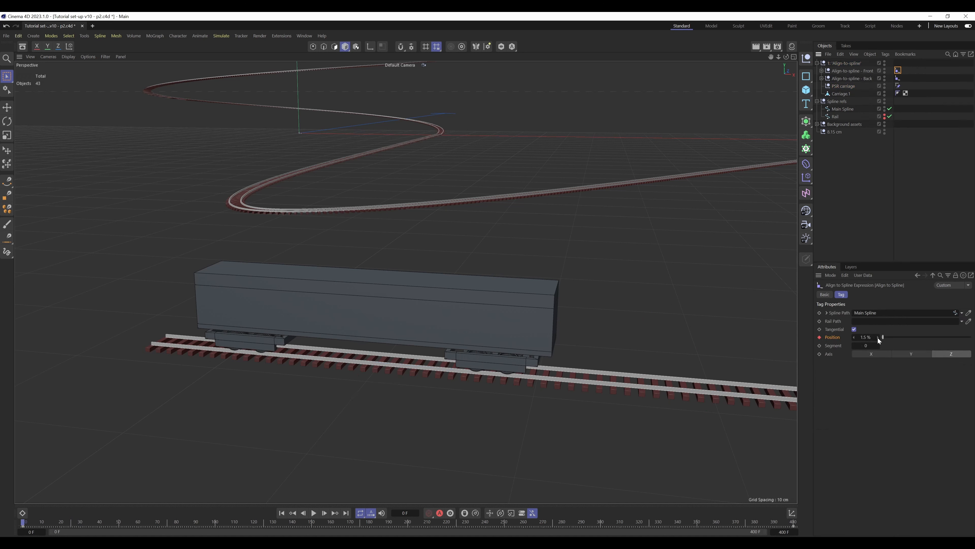
left_click(878, 337)
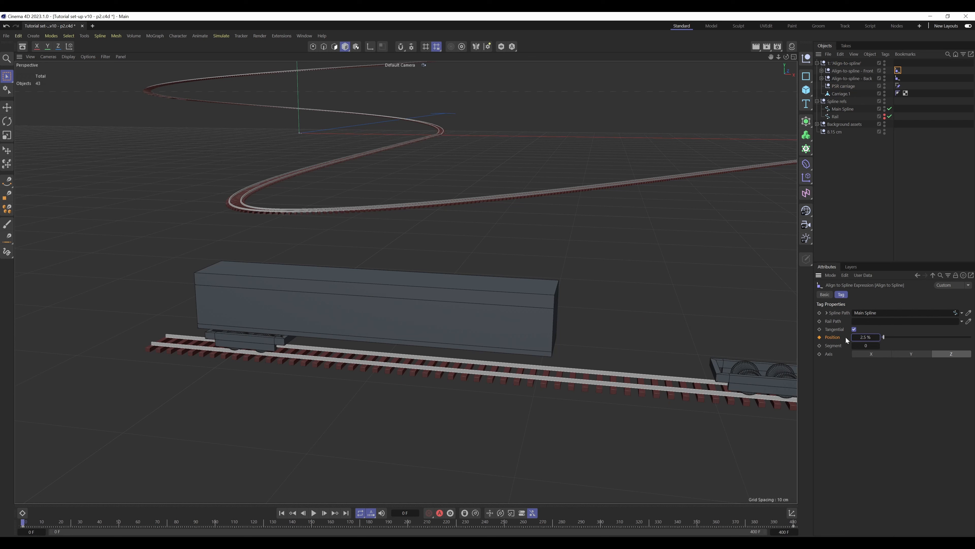
left_click(850, 87)
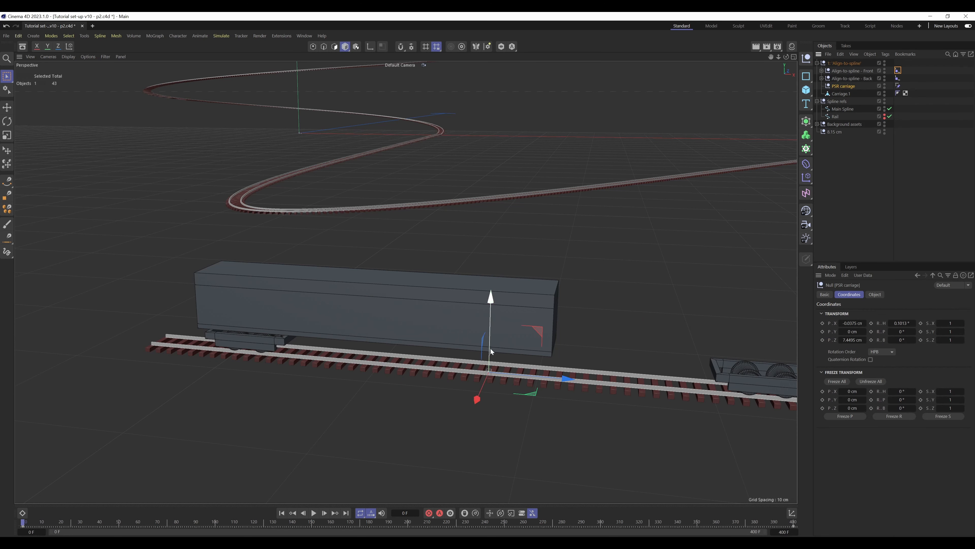
left_click(897, 71)
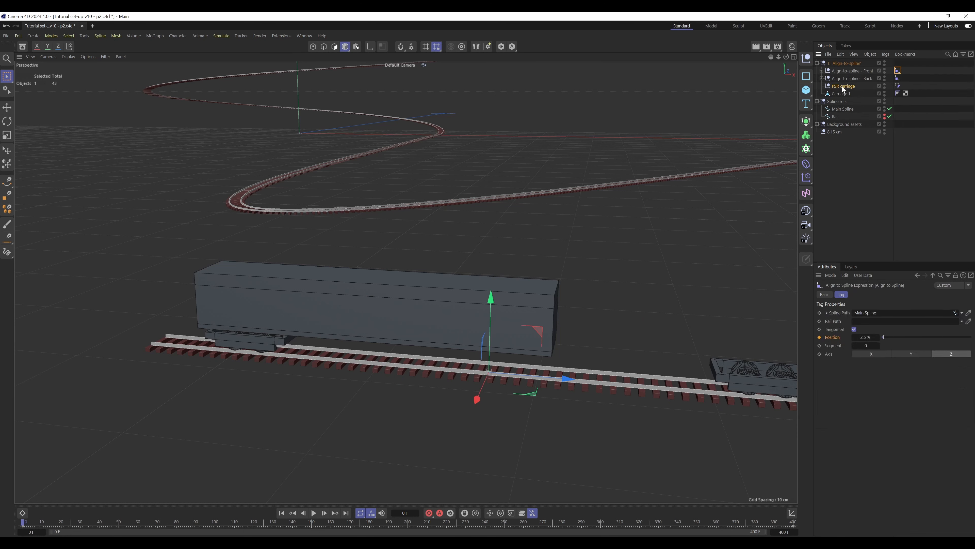
left_click(854, 337)
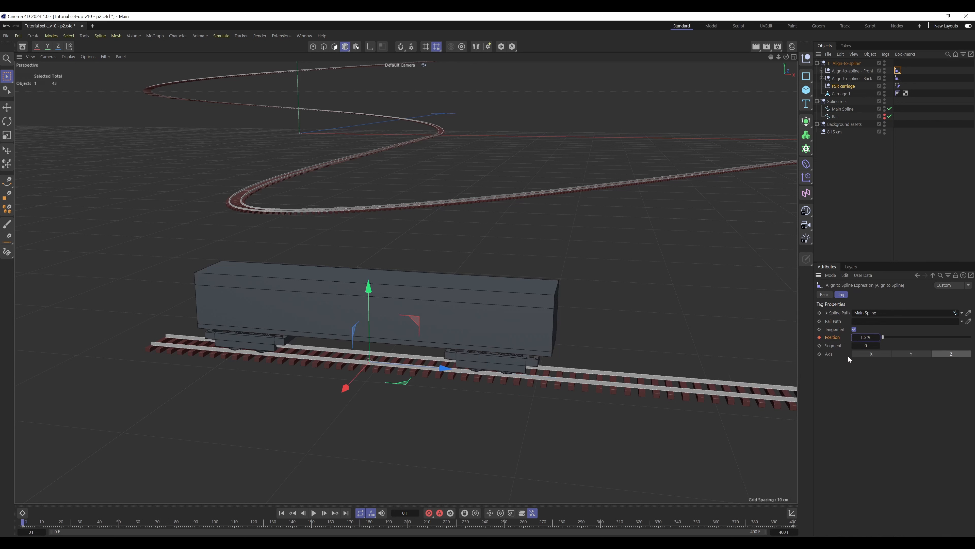
left_click(855, 338)
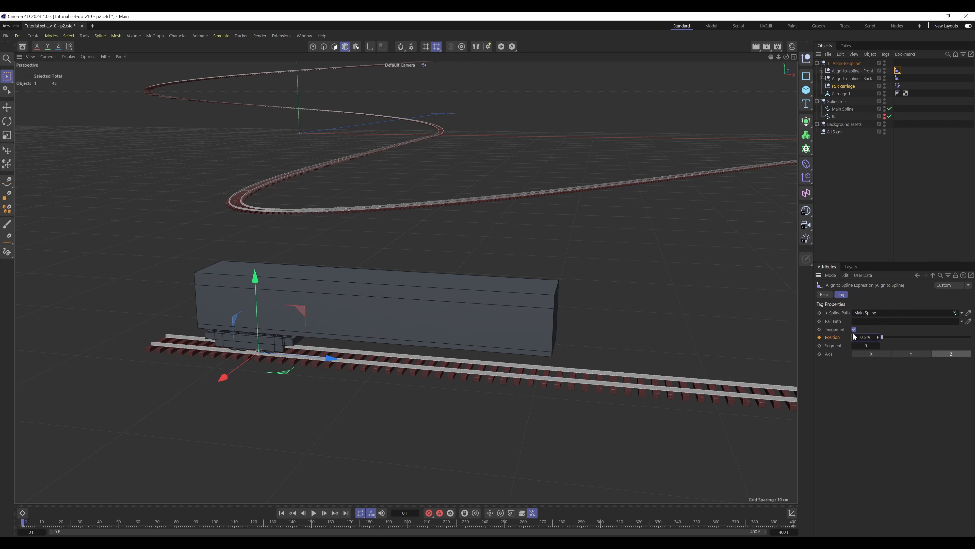
left_click(877, 338)
left_click(878, 337)
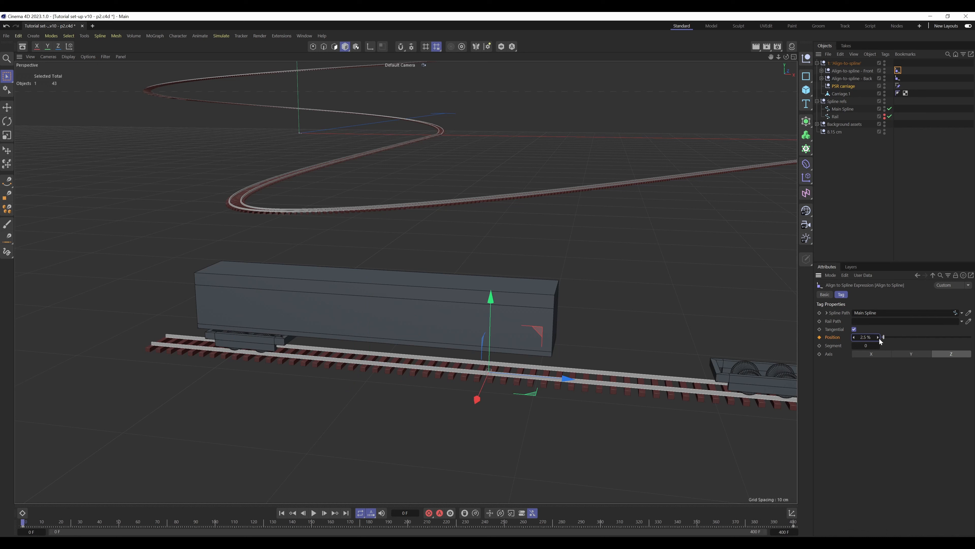
left_click(855, 338)
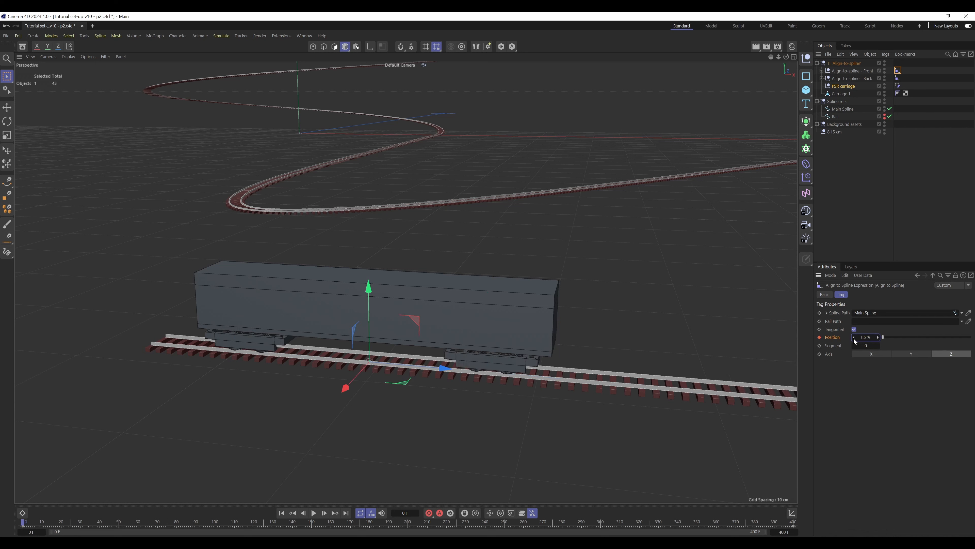
Make Carriage 1 a child of PSR carriage and reset its X and Z positions and heading rotation to 0
left_click(936, 139)
mouse_move(839, 93)
left_mouse_down()
mouse_move(841, 84)
mouse_move(848, 89)
left_mouse_up()
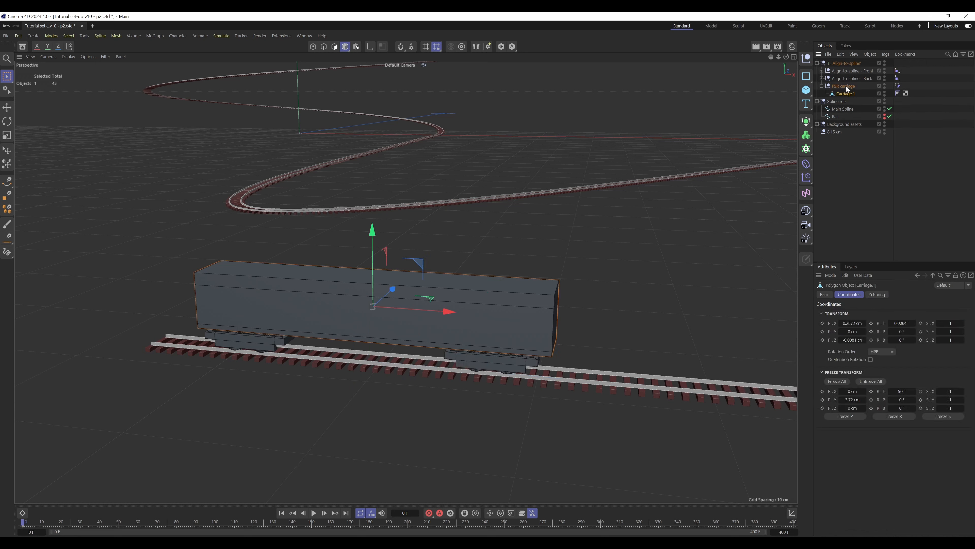
right_click(865, 322)
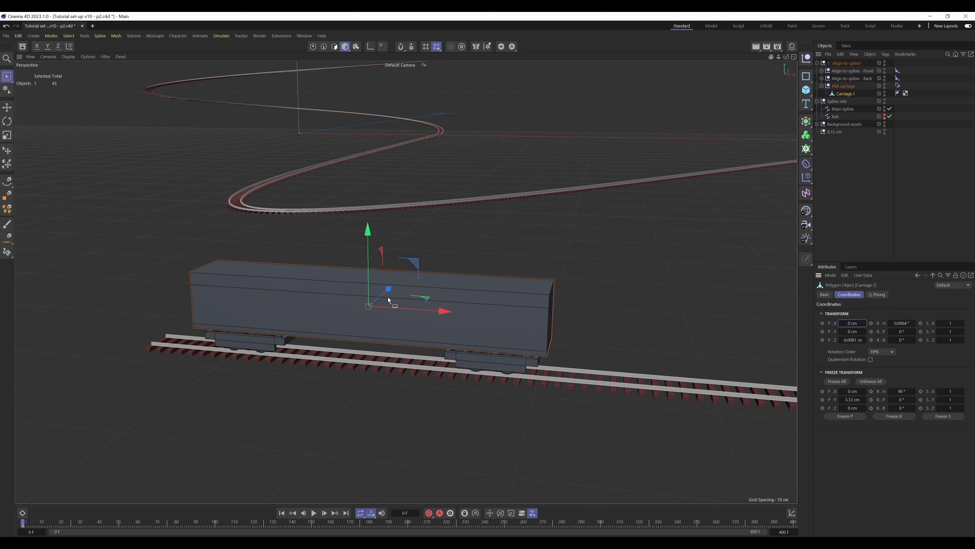
right_click(866, 341)
right_click(914, 322)
left_click(942, 135)
Make the Side-view check camera a child of Carriage 1, look through it, and collapse the Front null and PSR carriage hierarchies
left_click(821, 71)
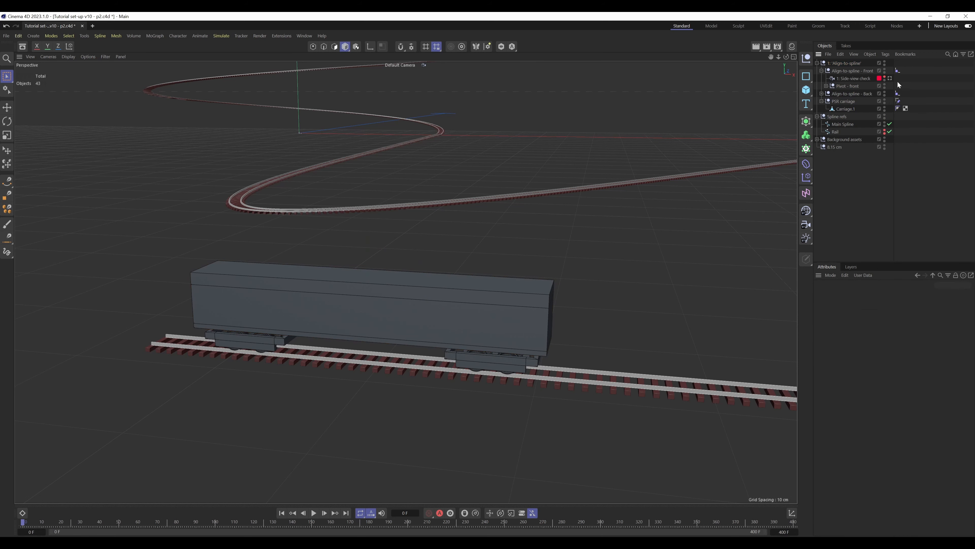
left_click_drag(847, 76, 848, 109)
left_click(891, 109)
left_click(821, 70)
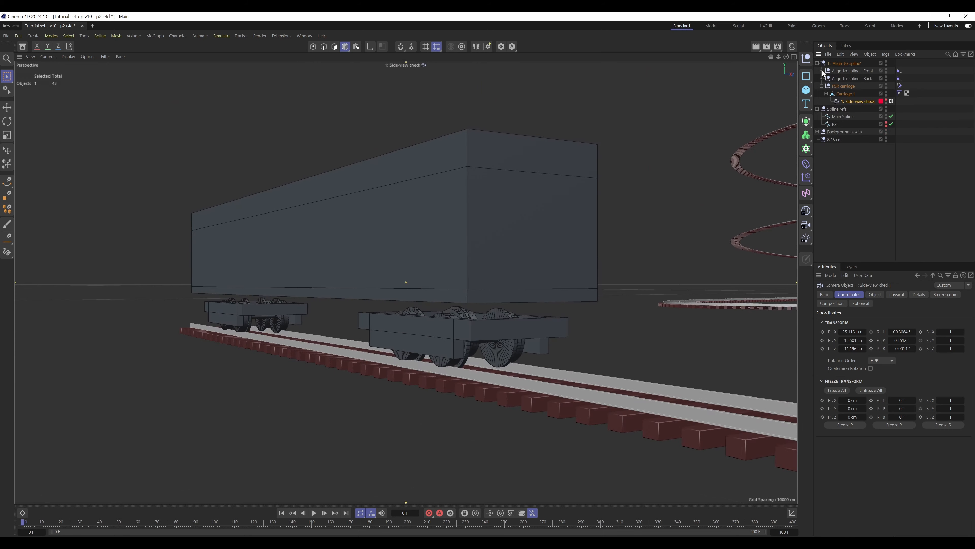
left_click(821, 86)
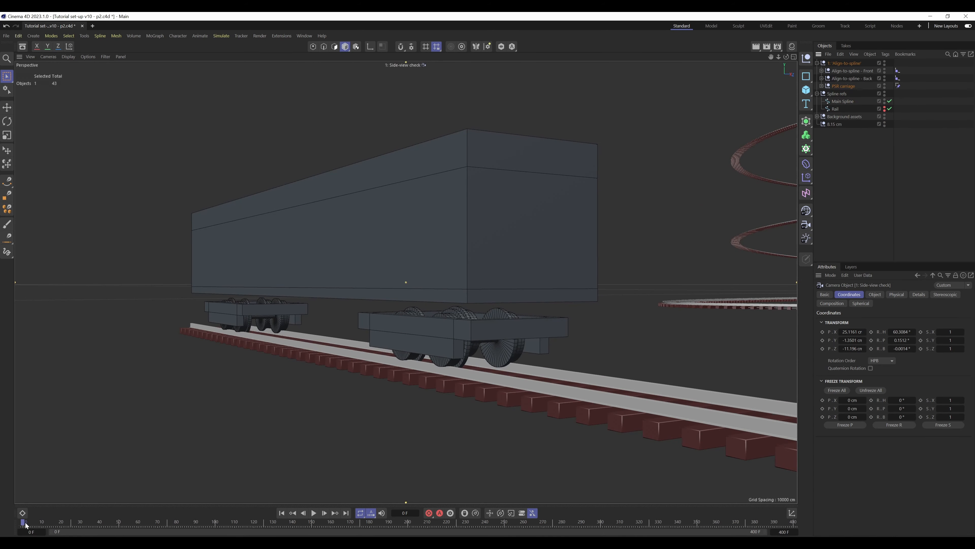
Check the carriage and bogies through the Side-view check camera up to frame 177, returning to frame 0 and the default view
left_click_drag(27, 523, 1, 470)
left_click_drag(27, 522, 363, 522)
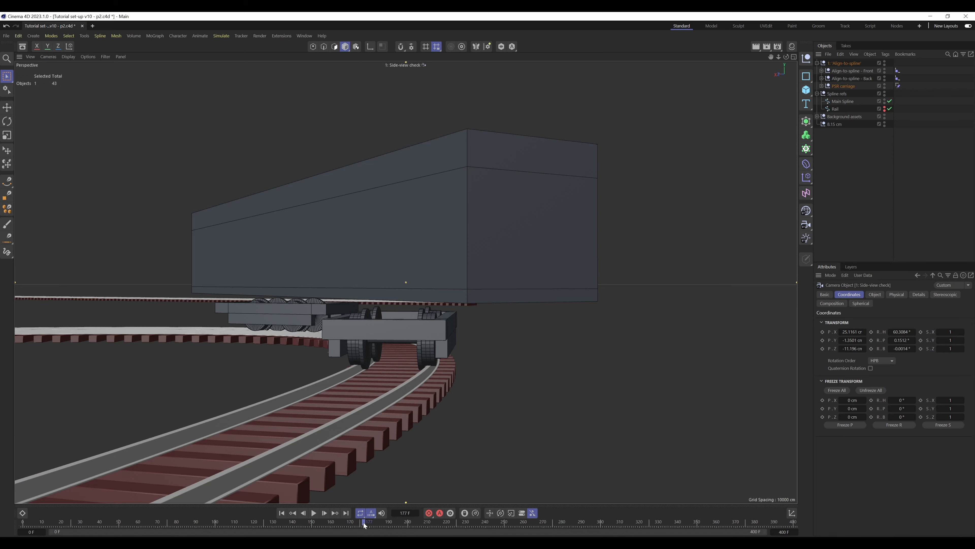
left_click_drag(364, 523, 1, 456)
left_click(822, 85)
left_click(891, 101)
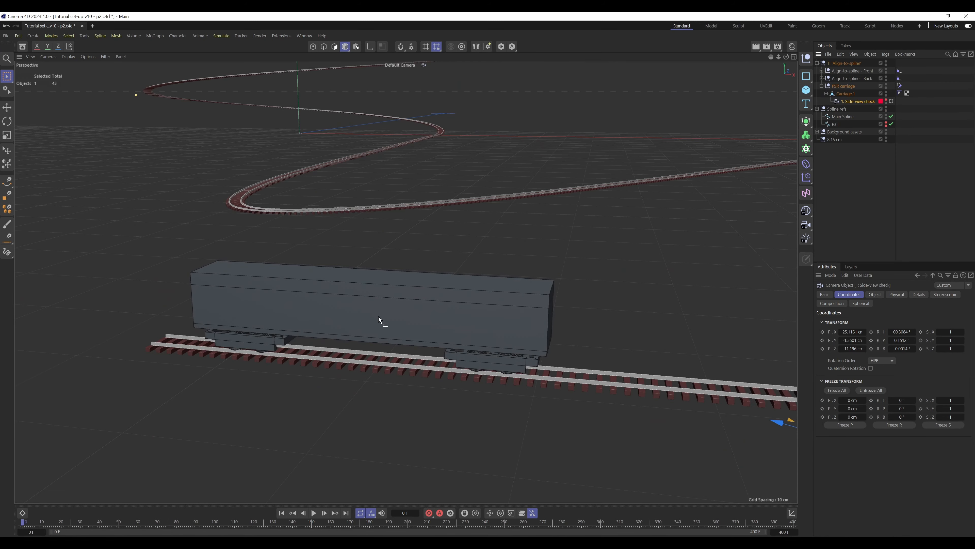
Collapse the Spline refs group and examine the carriage, its Front and Back nulls and Carriage 1 from several angles
left_click_drag(413, 318, 405, 337, "alt")
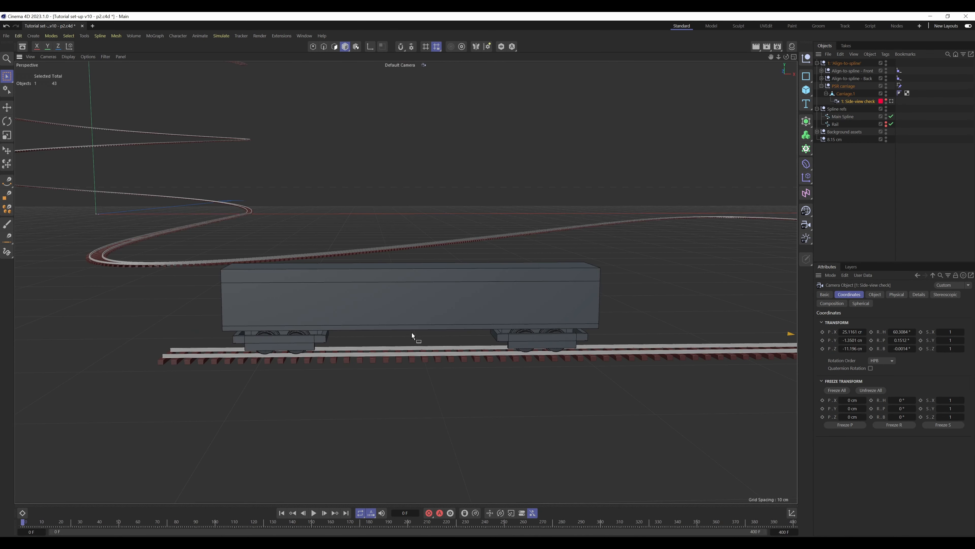
left_click_drag(526, 323, 486, 313, "alt")
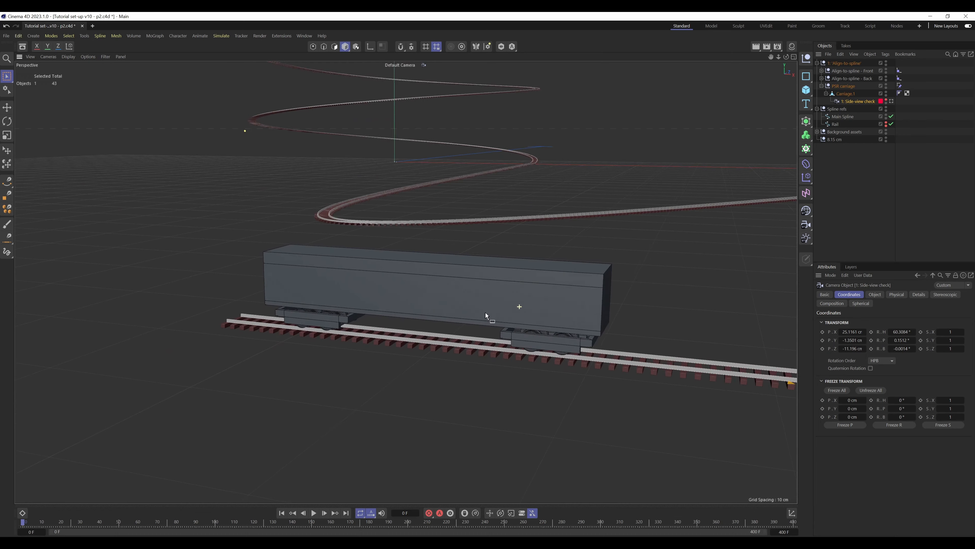
left_click(818, 108)
left_click(836, 124)
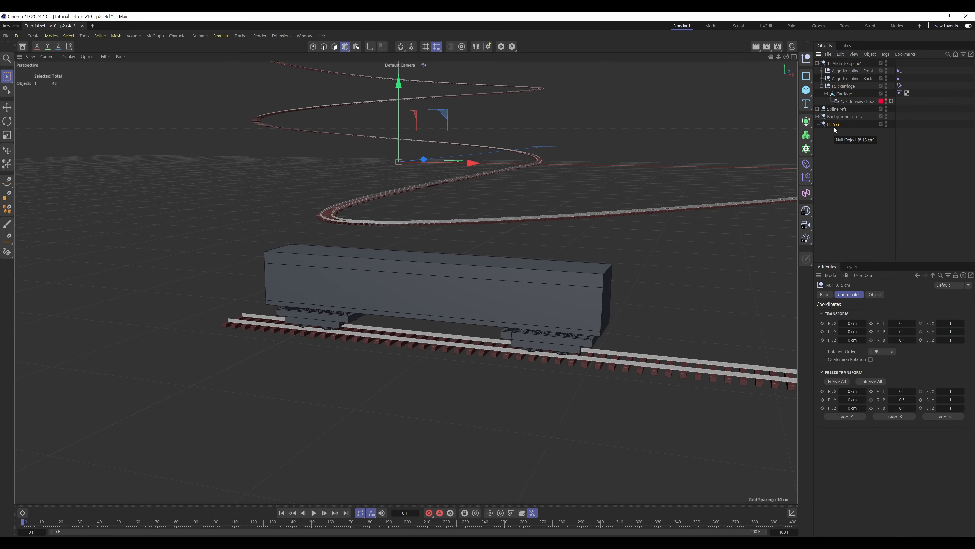
left_click(848, 78)
left_click(848, 71)
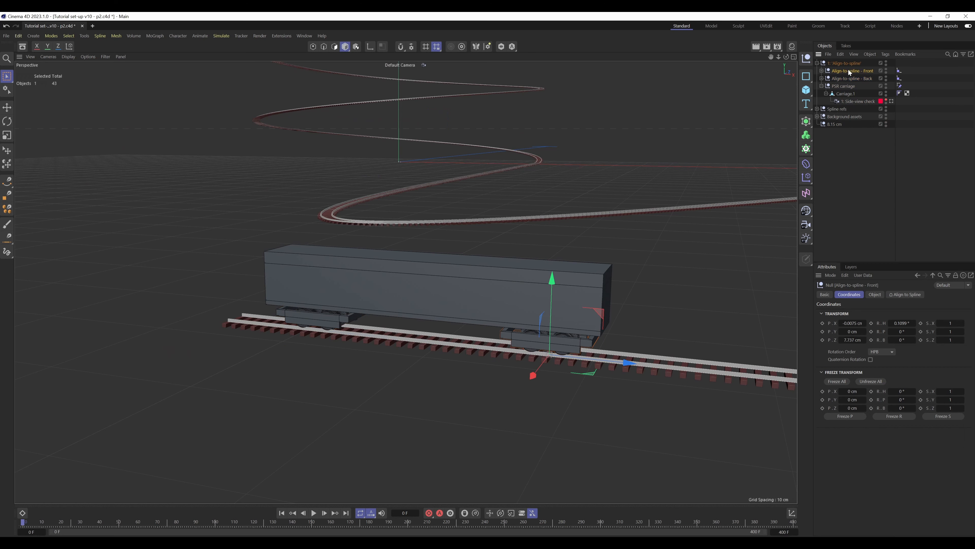
left_click(848, 78)
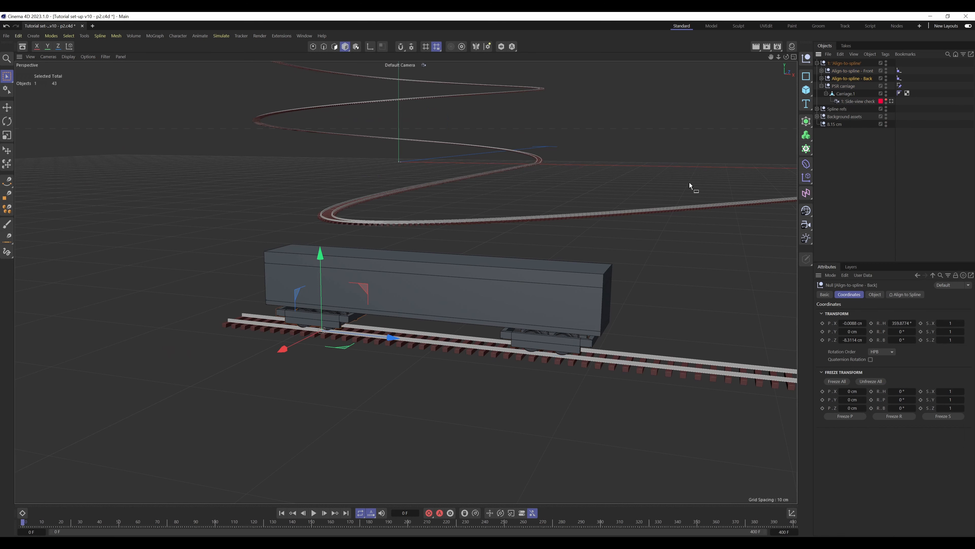
left_click(459, 281)
left_click(871, 186)
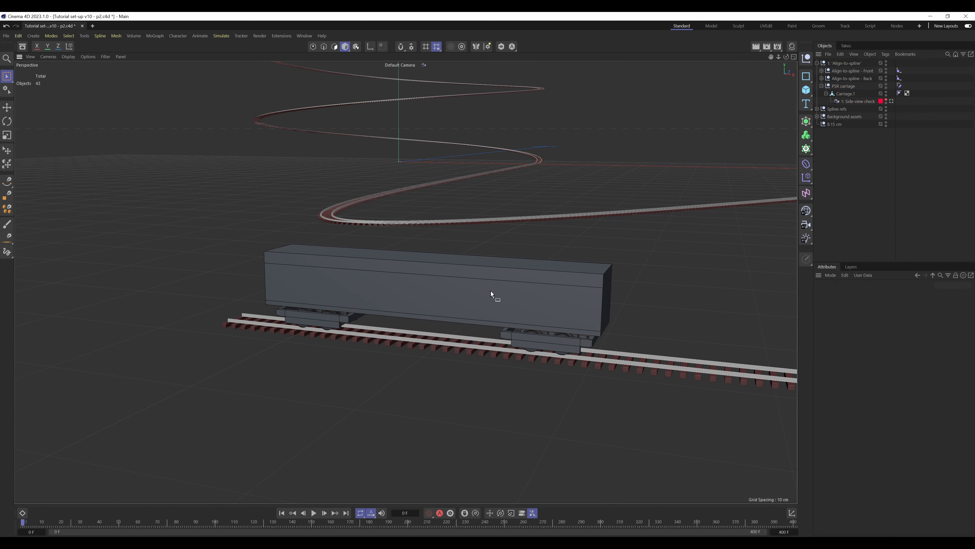
left_click_drag(491, 290, 509, 289, "alt")
right_click_drag(475, 295, 525, 285, "alt")
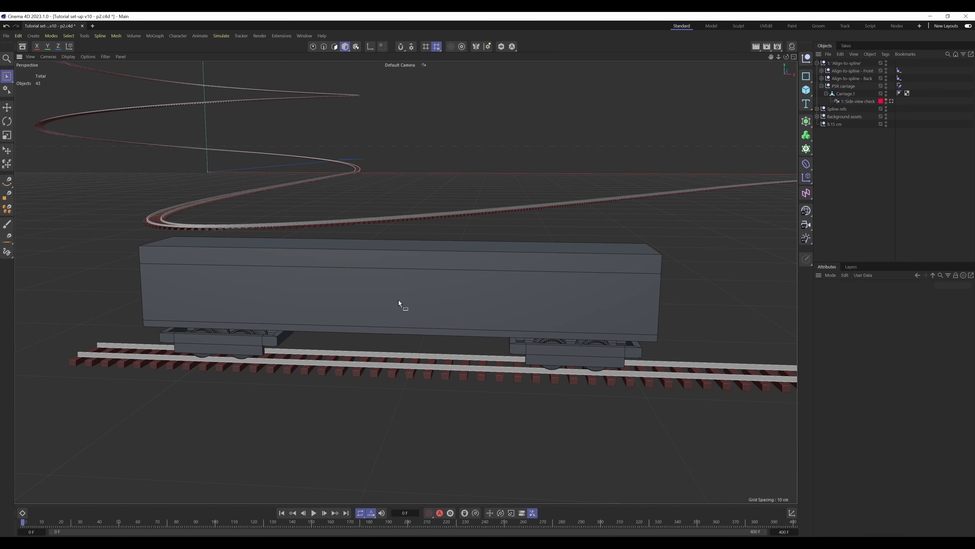
left_click(413, 298)
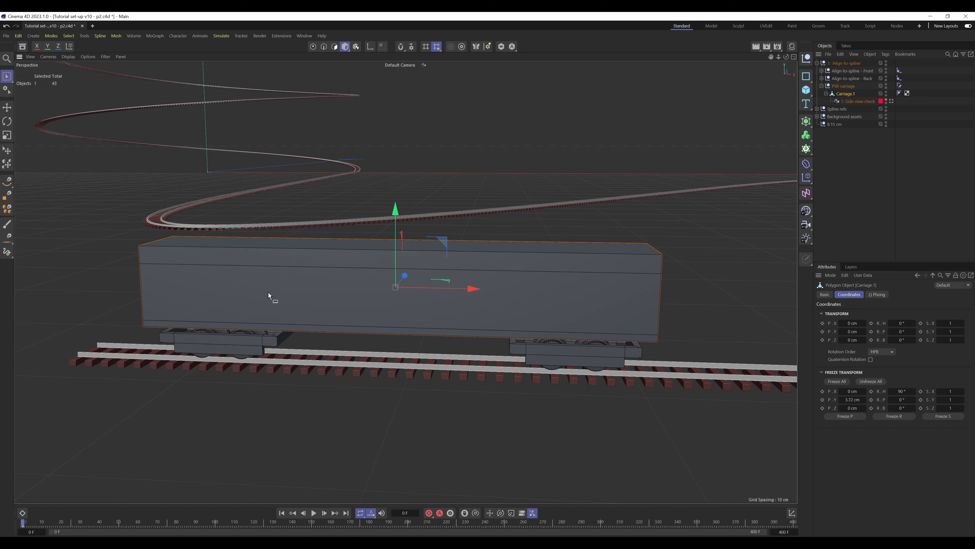
Collapse the PSR carriage hierarchy and select the parent null 1: Align-to-spline
left_click(863, 142)
left_click(822, 86)
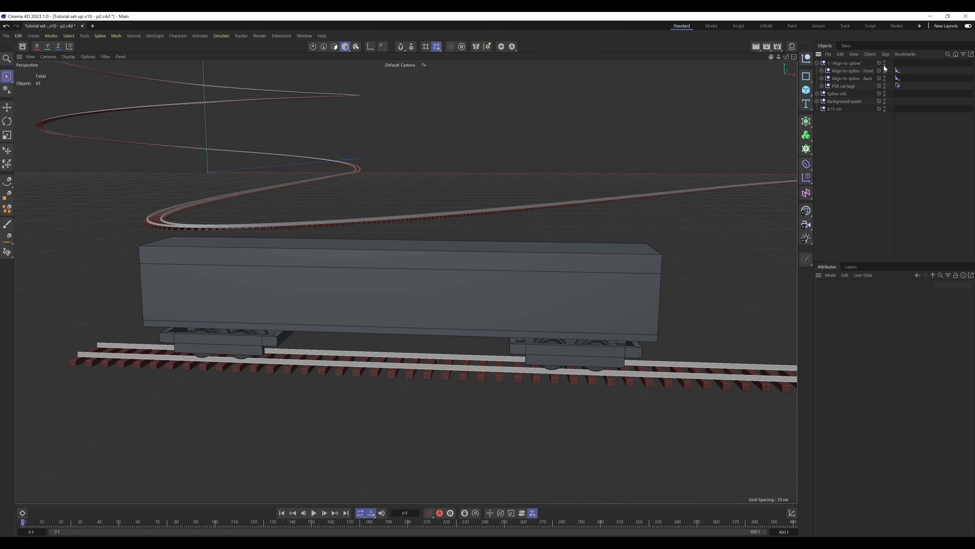
left_click(855, 63)
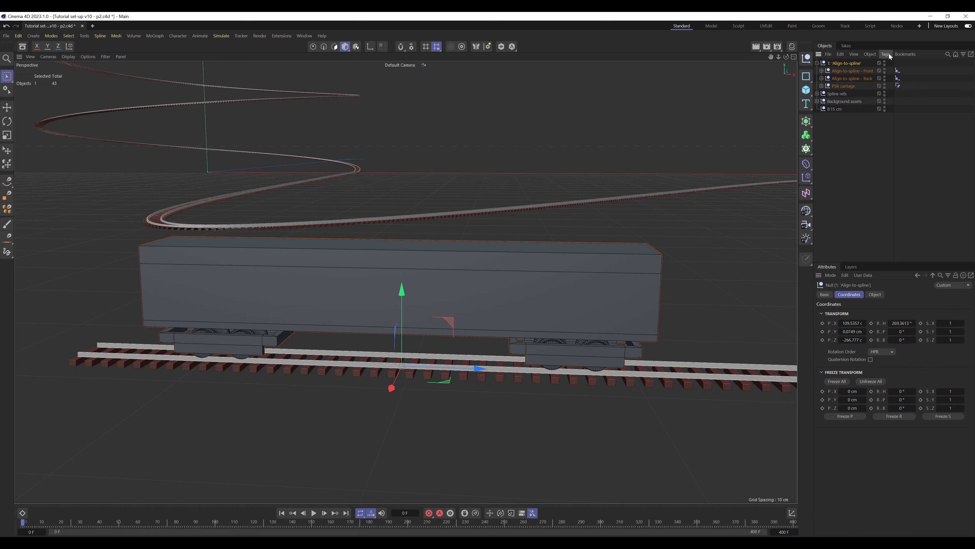
left_click(884, 54)
right_click(857, 61)
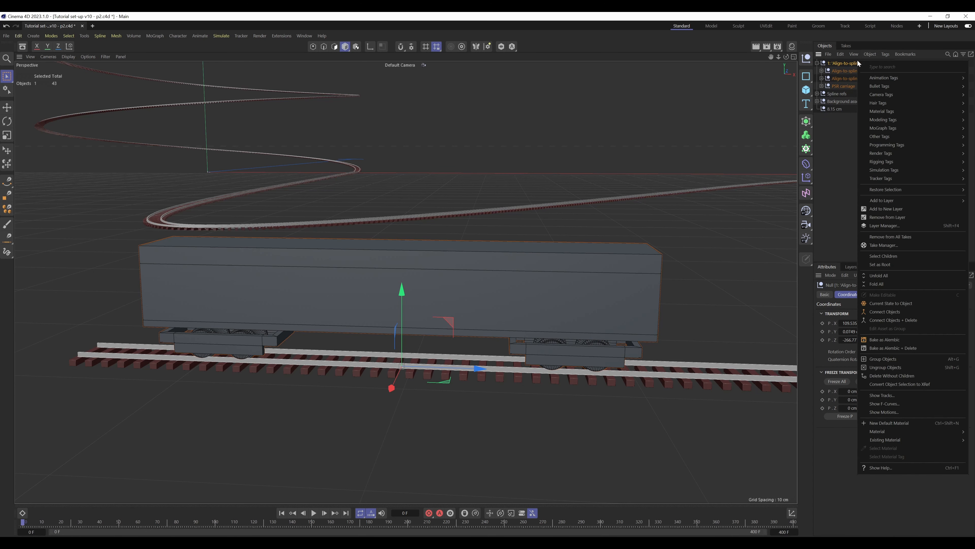
right_click(840, 62)
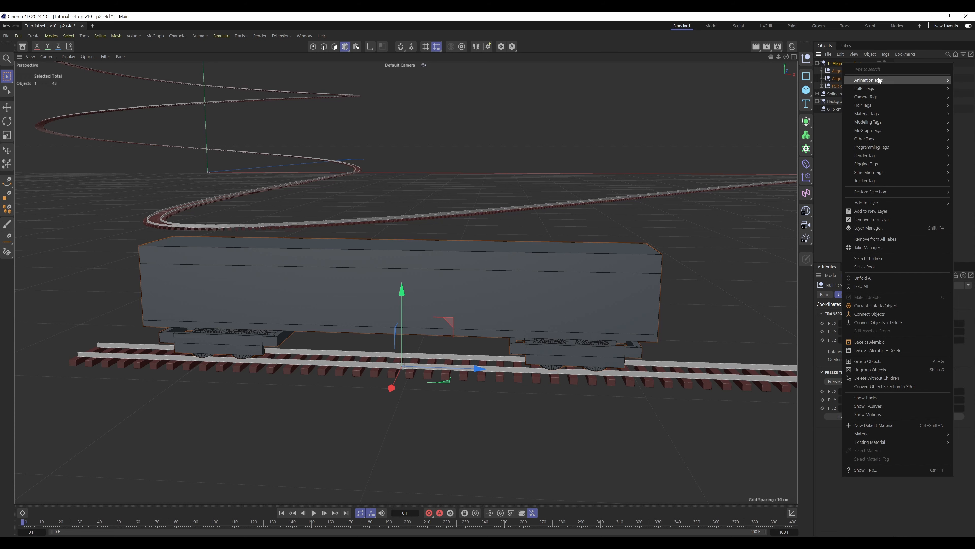
mouse_move(879, 79)
left_click(835, 173)
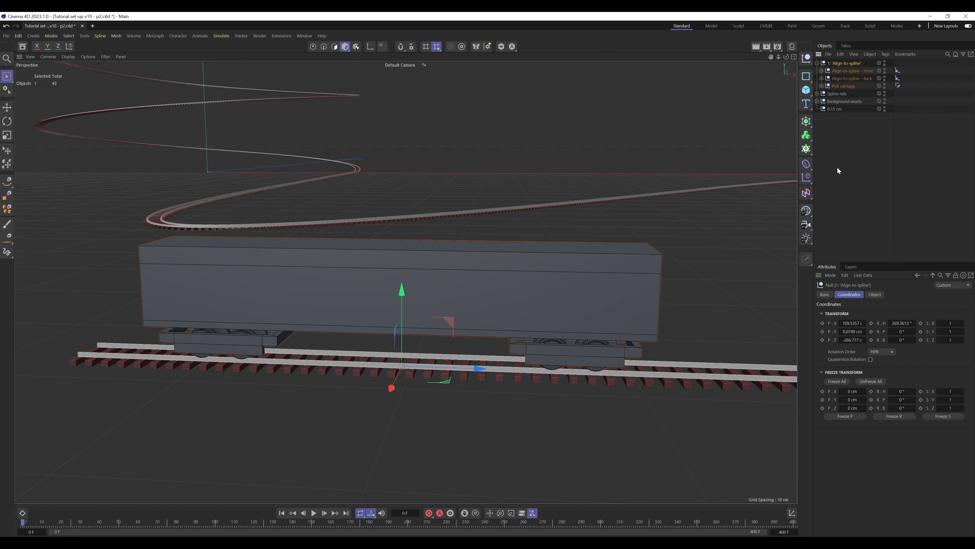
Open the user data manager for 1: Align-to-spline and add a group named Carriage data
left_click(868, 275)
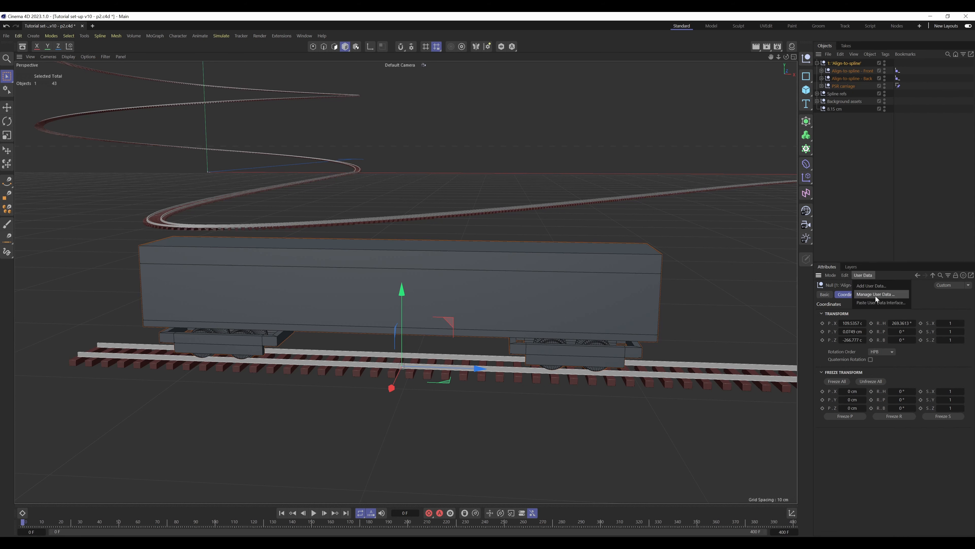
left_click(875, 295)
left_click_drag(714, 193, 595, 111)
left_click(454, 101)
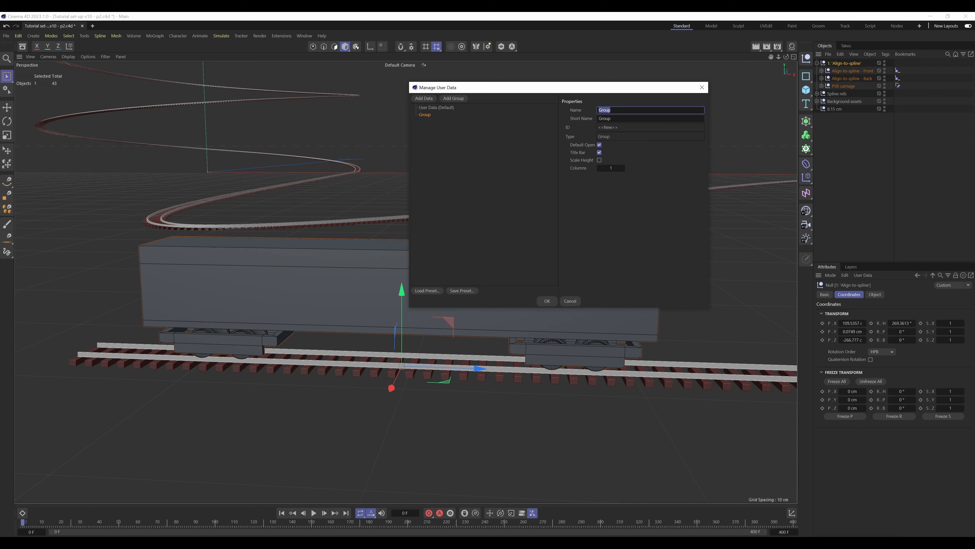
type("Carriage data")
left_click(530, 164)
Add a data entry named Length of track inside the Carriage data group
left_click(433, 115)
left_click(425, 98)
left_click(416, 115)
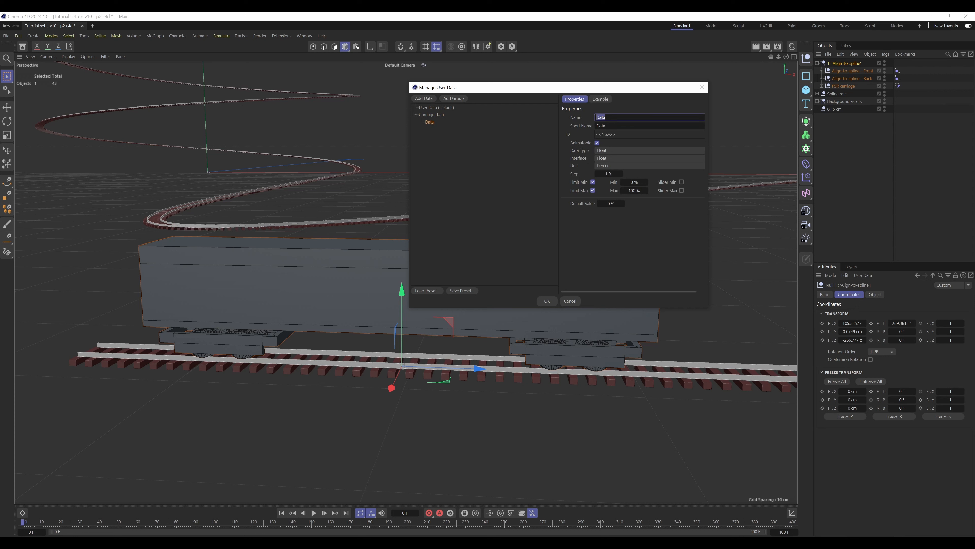
type("Lenght of")
type(" of track")
left_click(562, 151)
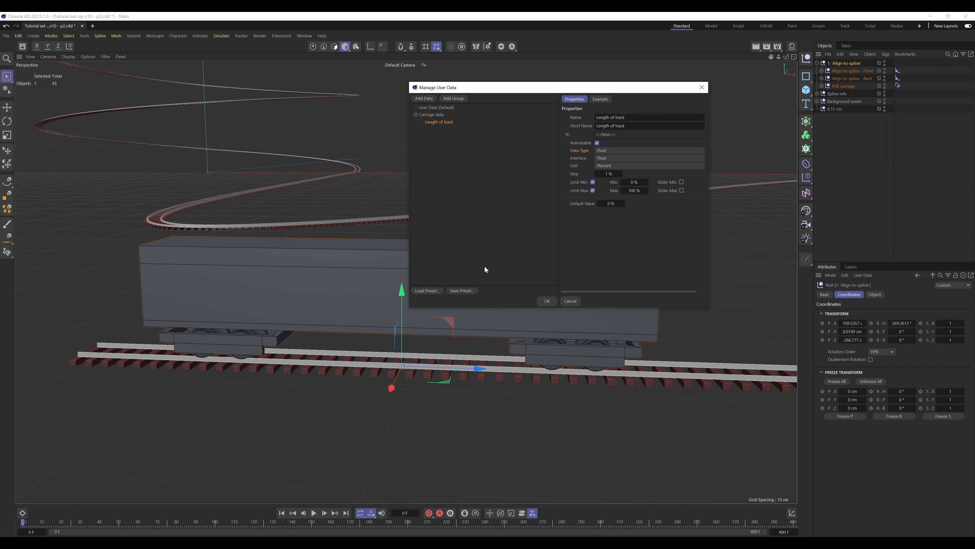
Set the Length of track entry's unit to Real and turn off its maximum limit
left_click(633, 167)
left_click(622, 176)
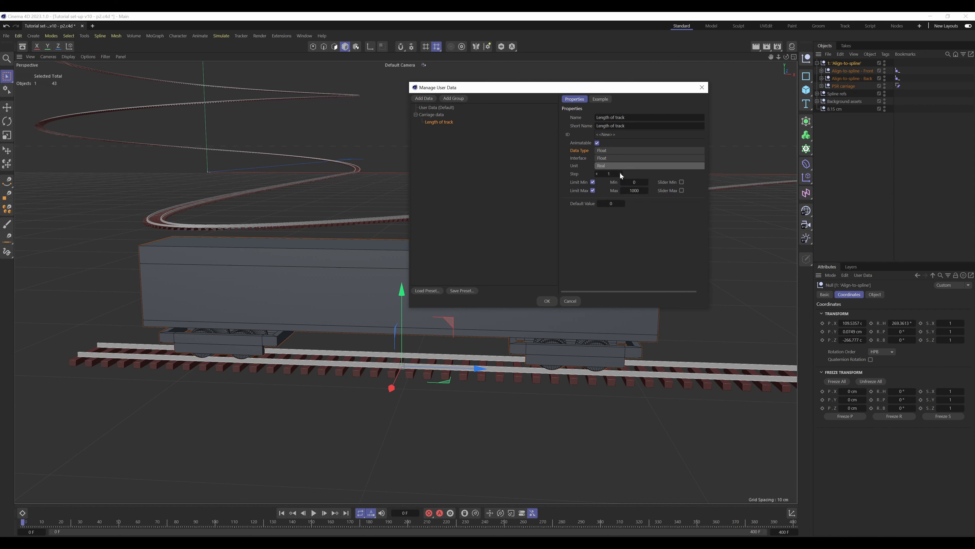
left_click(621, 166)
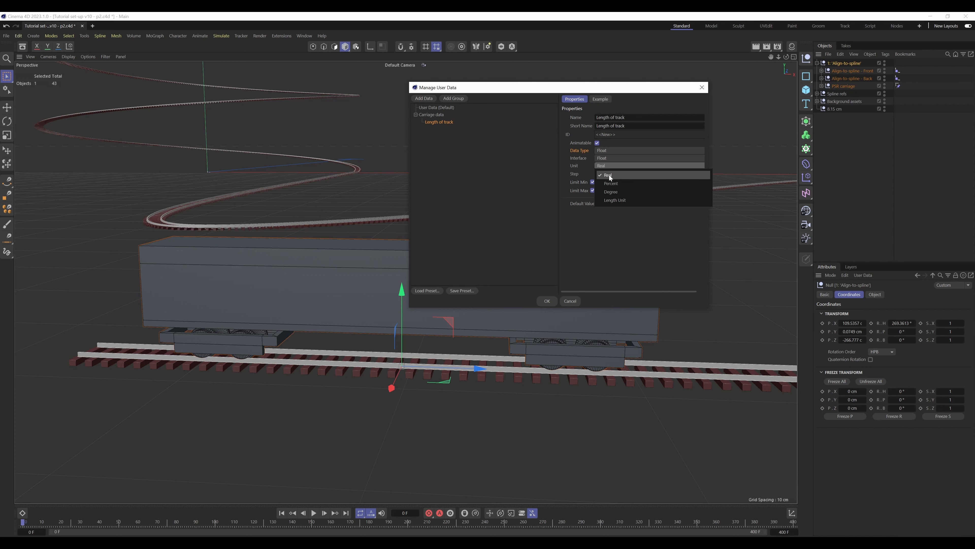
left_click(575, 169)
left_click(592, 190)
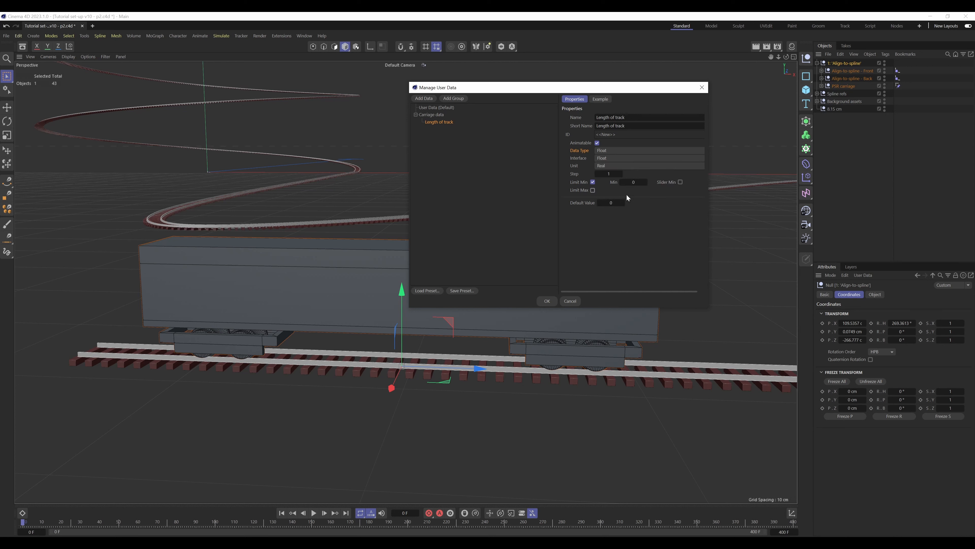
Add a data entry named Wheelcage separation to the Carriage data group, below Length of track
left_click(455, 187)
left_click(424, 99)
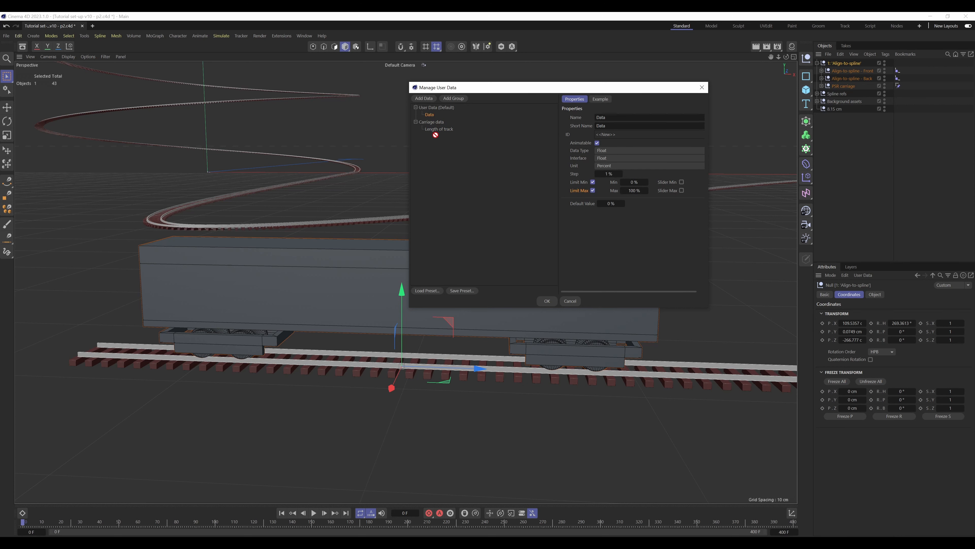
left_click_drag(435, 134, 437, 131)
double_click(607, 117)
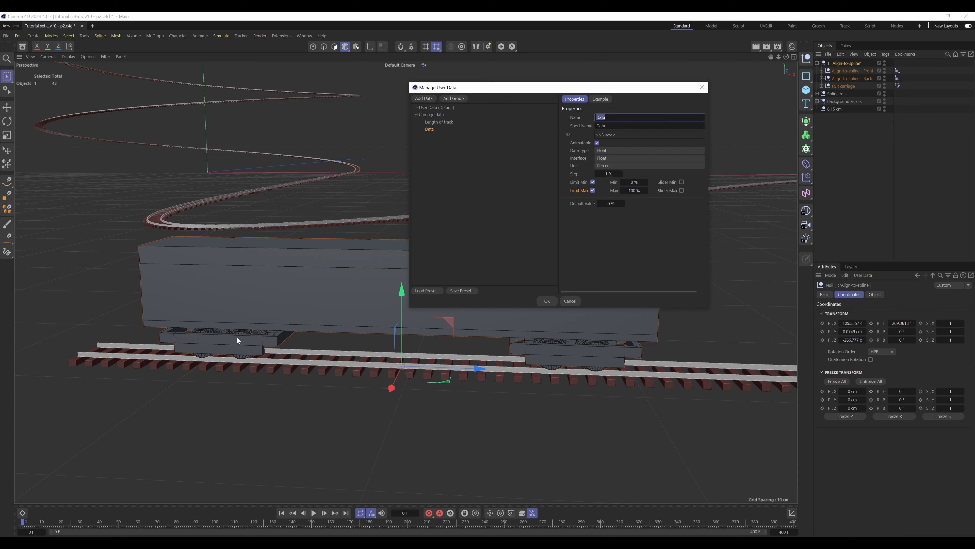
type("Wheelcage separation")
key("Return")
Set the Wheelcage separation entry's unit to Real, turn off its maximum limit and accept the user data
left_click(617, 166)
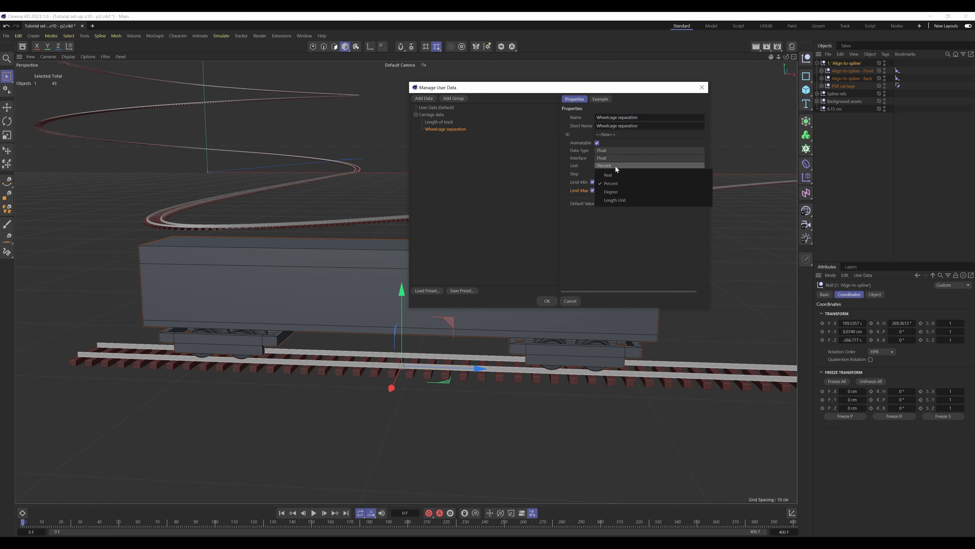
left_click(613, 175)
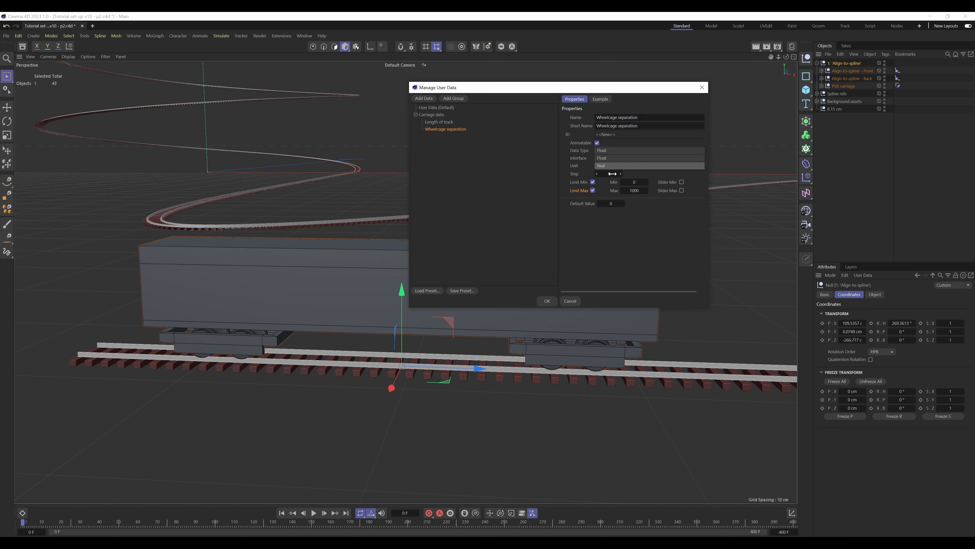
left_click(593, 191)
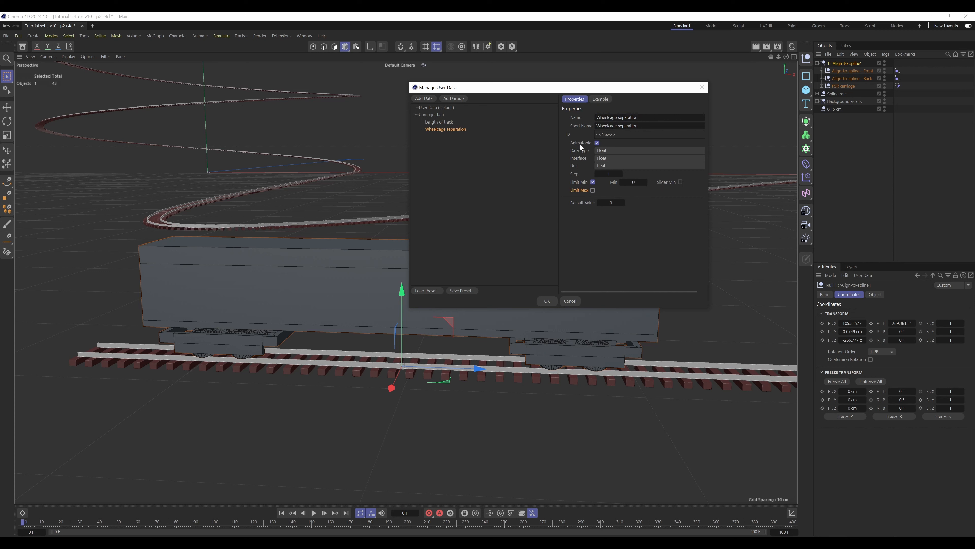
left_click(547, 300)
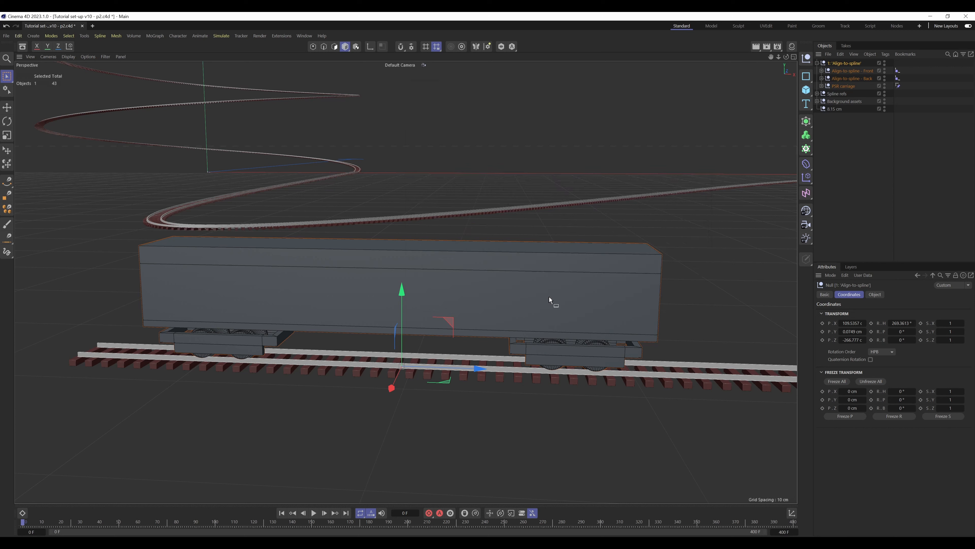
Open the structure information of Main Spline in the Spline refs group and copy its spline length
left_click(897, 294)
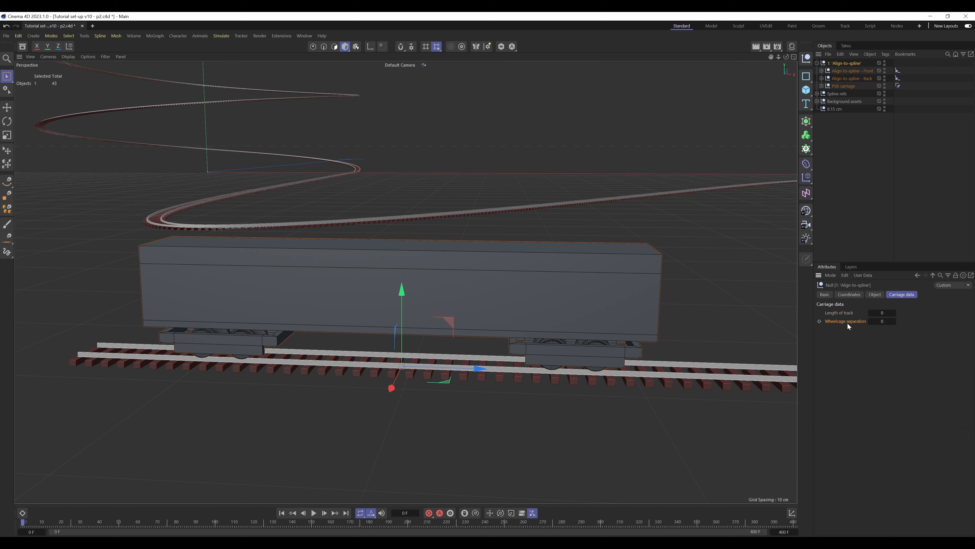
left_click(882, 312)
left_click(854, 124)
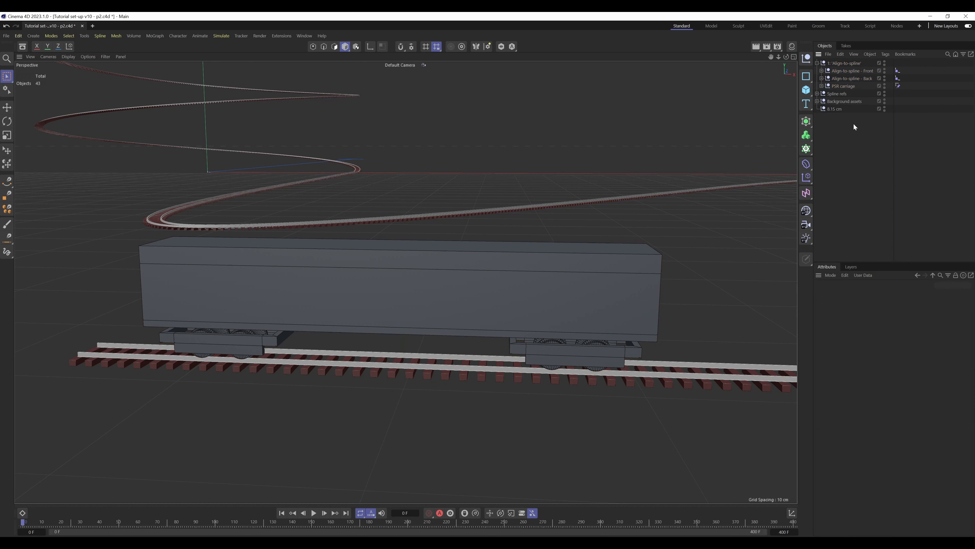
left_click(817, 94)
left_click(843, 102)
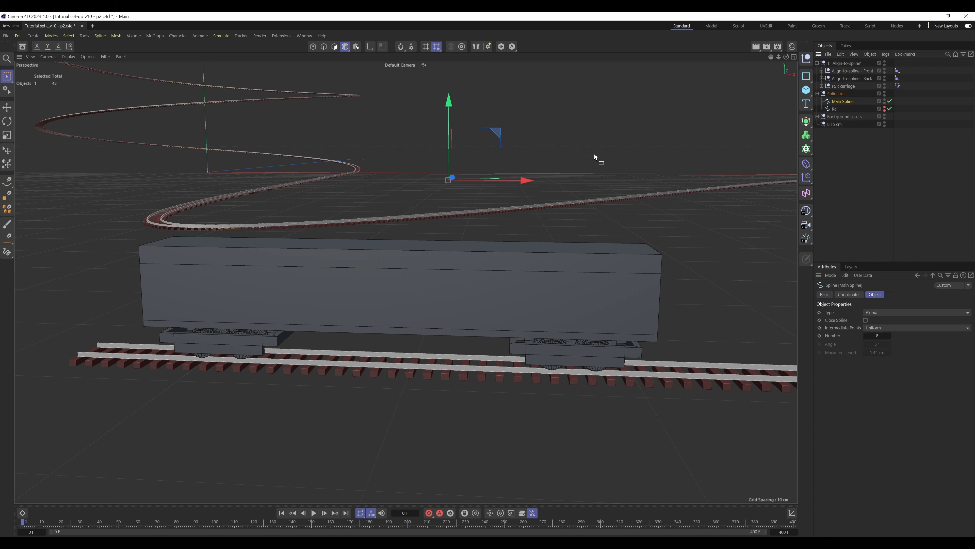
left_click(831, 275)
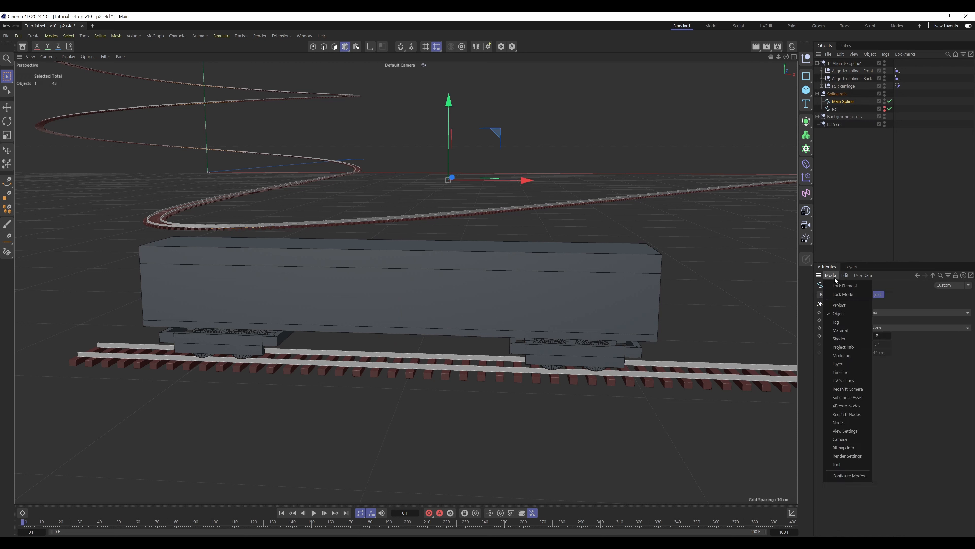
left_click(850, 354)
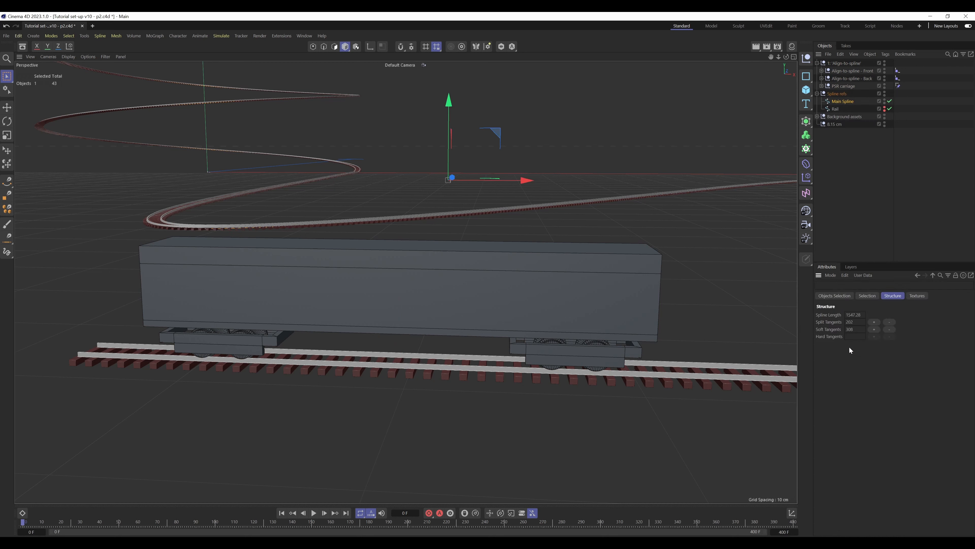
right_click(854, 314)
key("ctrl+c")
left_click(866, 320)
On the parent null 1: Align-to-spline, paste 1547.28 as Length of track and set Wheelcage separation to 16.3
left_click(852, 63)
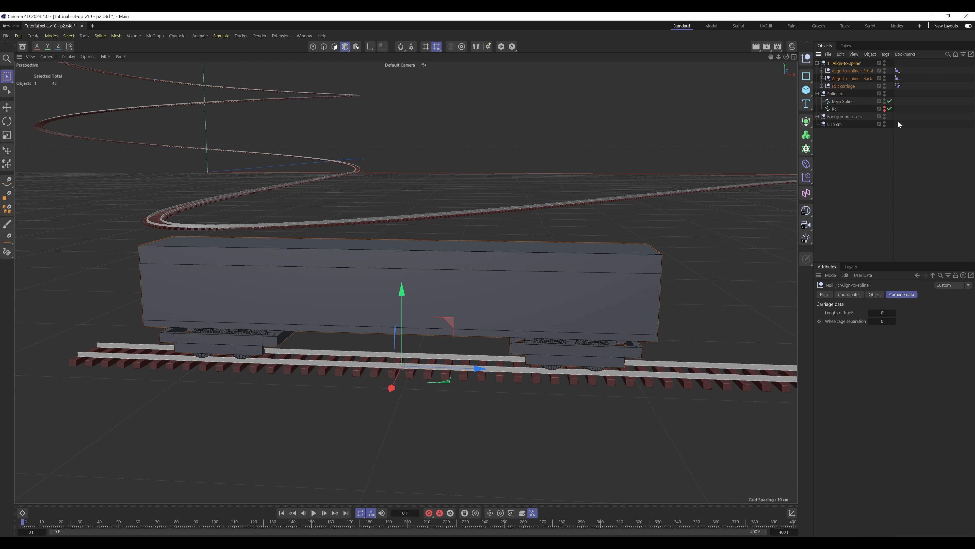
left_click(882, 313)
key("ctrl+v")
left_click(834, 322)
type(".15*2")
key("Return")
Add an XPresso tag to the parent null 1: Align-to-spline and move its editor window clear of the object list
left_click(885, 54)
mouse_move(913, 138)
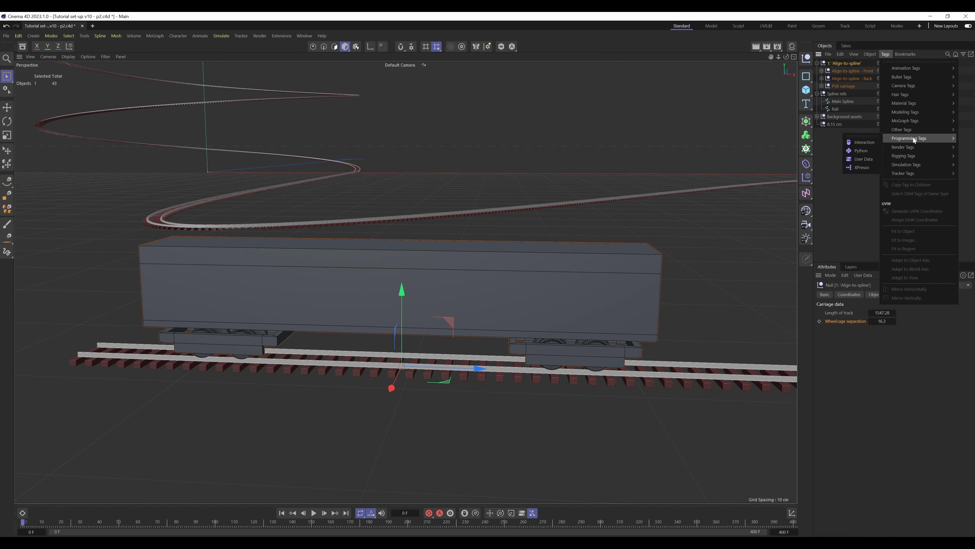
left_click(860, 168)
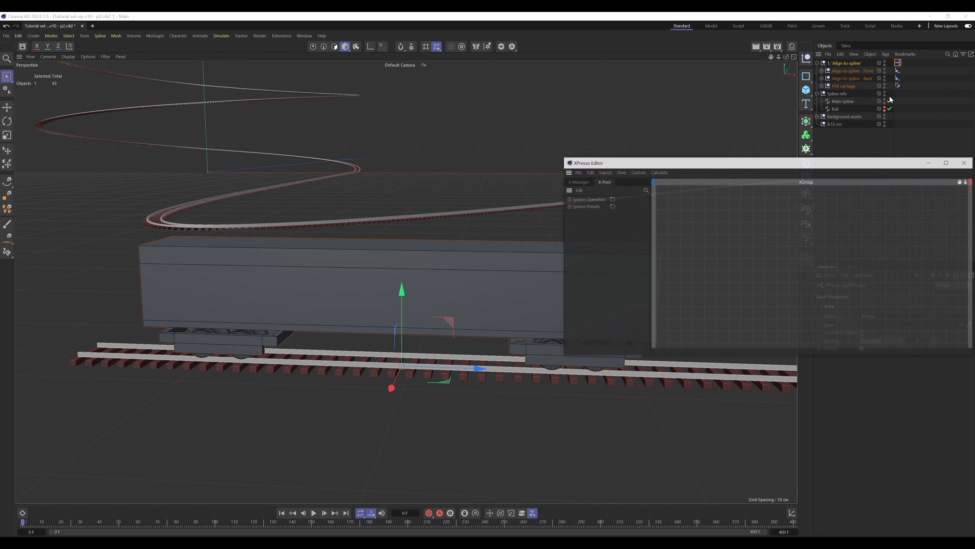
left_click_drag(803, 166, 617, 68)
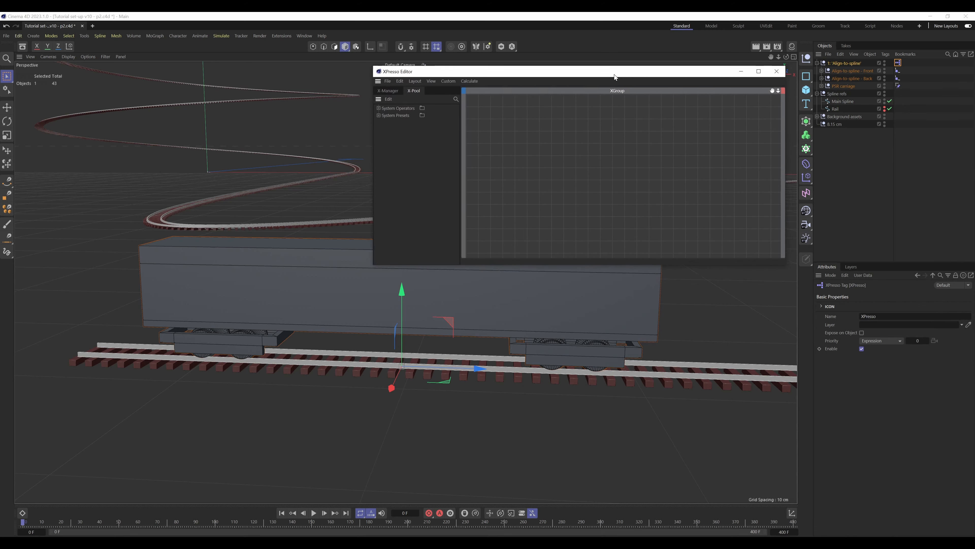
Add the parent null 1: Align-to-spline as an XPresso node with Length of track and Wheelcage separation outputs, enlarging it to fit their names
left_click_drag(846, 63, 492, 122)
left_click(521, 121)
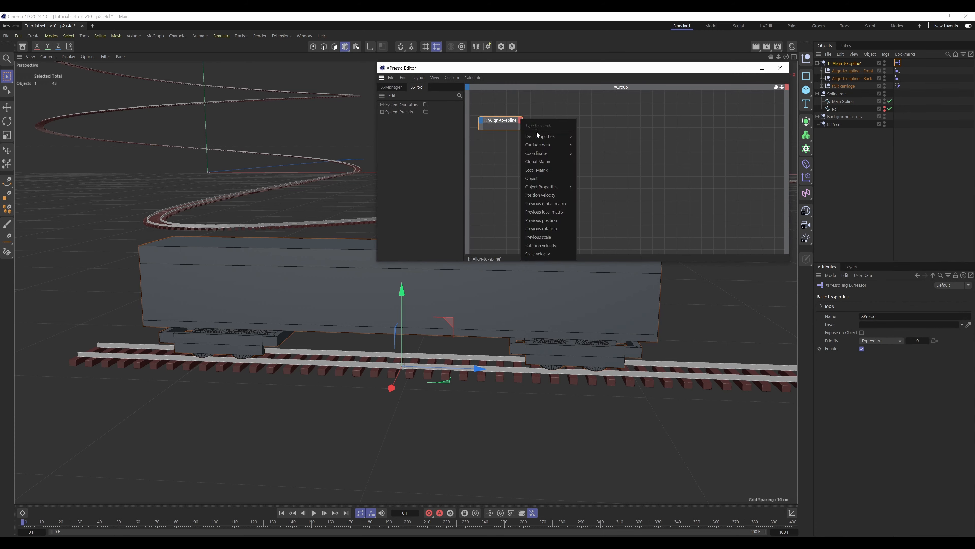
mouse_move(551, 187)
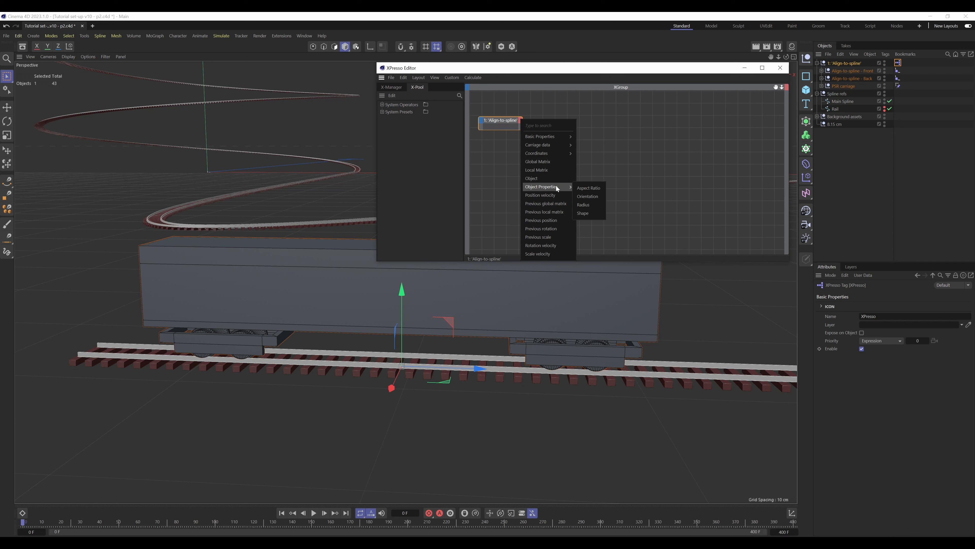
mouse_move(542, 147)
left_click(592, 147)
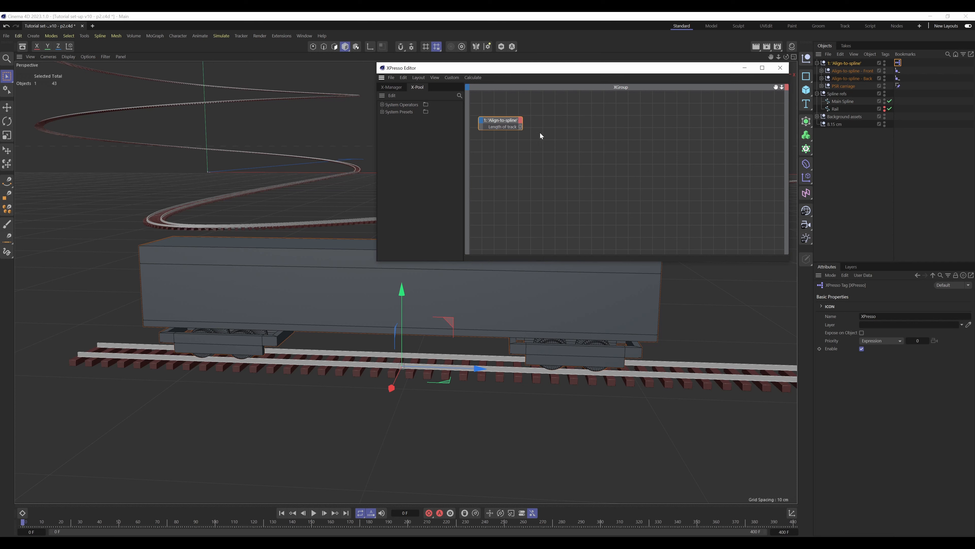
left_click(521, 120)
left_click(606, 154)
left_click(480, 129)
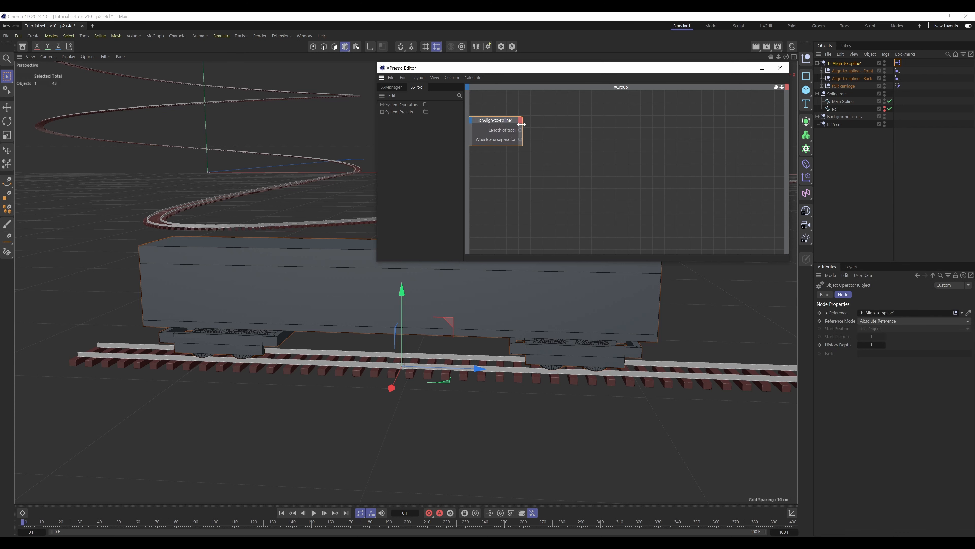
left_click_drag(479, 129, 504, 133)
Add two Result nodes, connect them to Length of track and Wheelcage separation, and compare them with the null's Carriage data
right_click(635, 126)
mouse_move(640, 133)
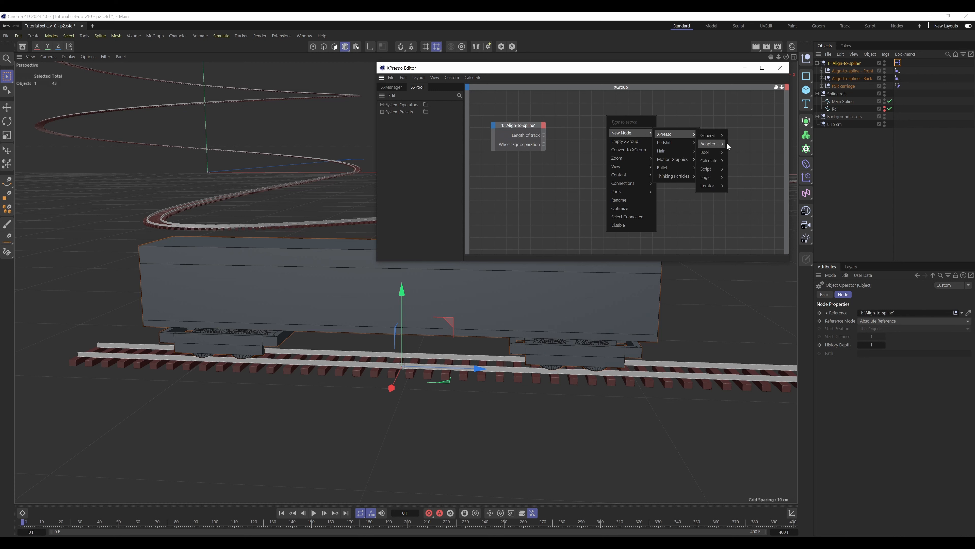
mouse_move(711, 136)
left_click(734, 312)
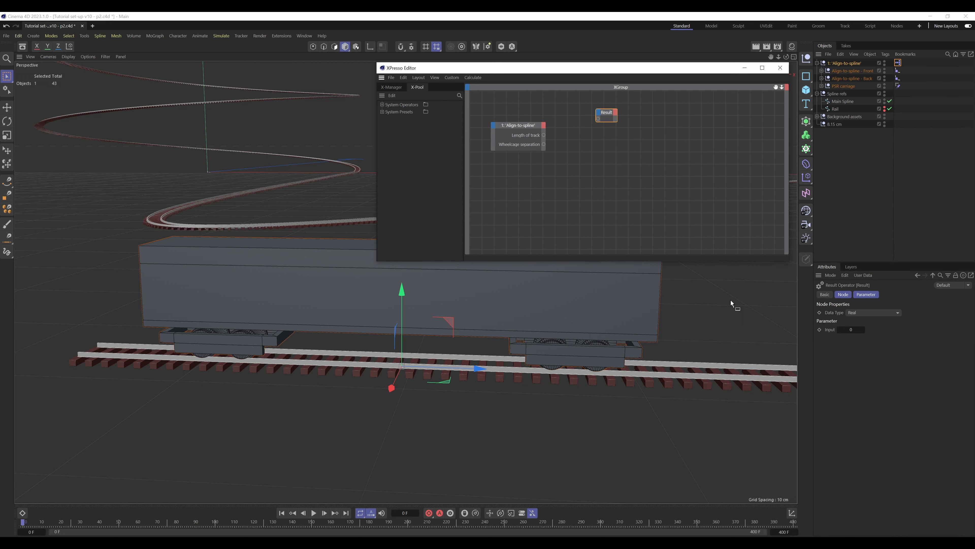
left_click_drag(606, 114, 612, 146, "ctrl")
left_click_drag(544, 135, 598, 119)
left_click(621, 118)
left_click_drag(544, 145, 605, 150)
left_click(629, 151)
left_click(850, 64)
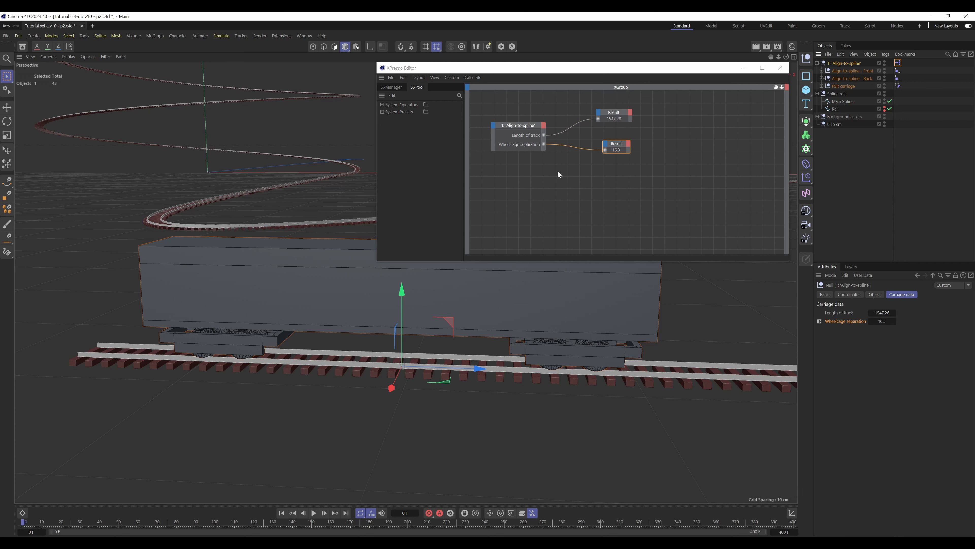
left_click(559, 205)
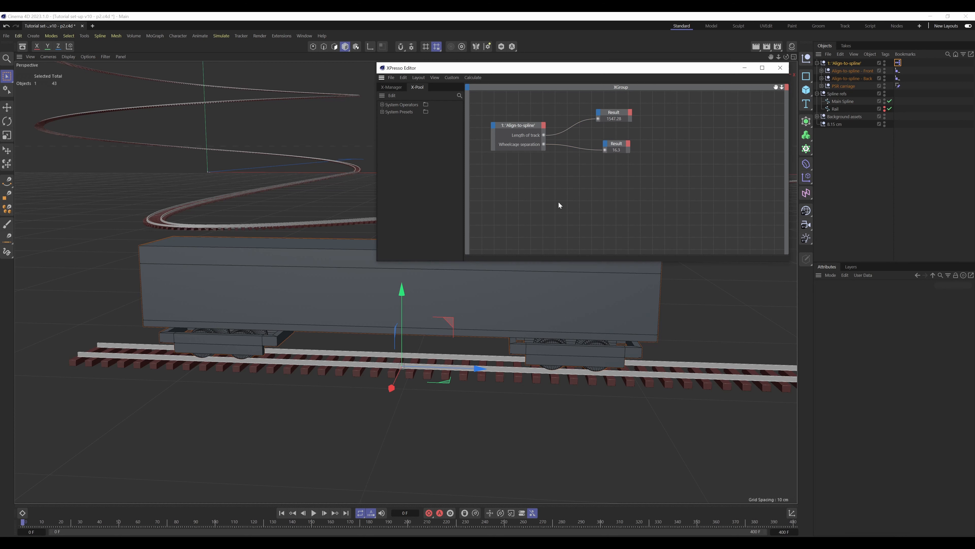
Add an Align to Spline tag as an XPresso node with a Position output, placed above the parent null's node
left_click_drag(776, 88, 772, 126)
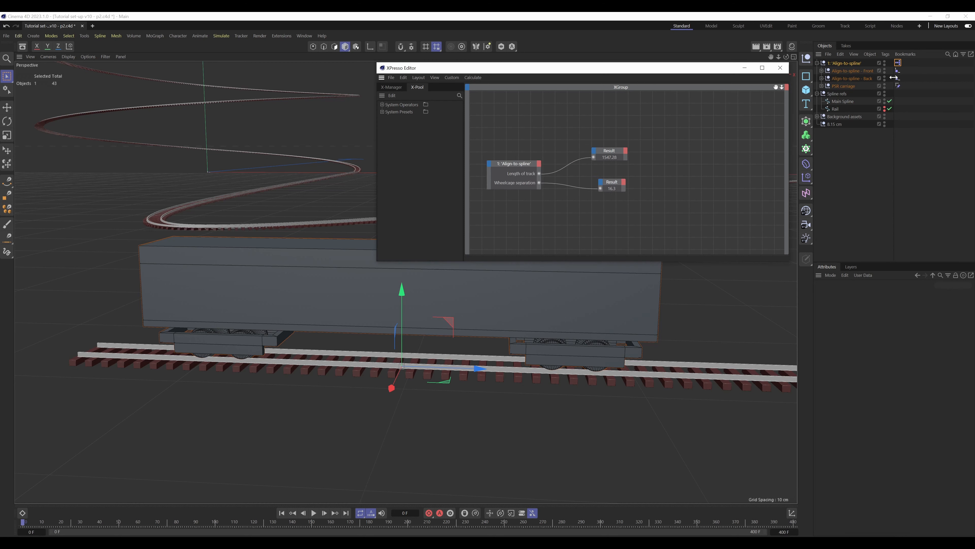
left_click_drag(897, 78, 515, 114)
left_click(533, 114)
mouse_move(552, 122)
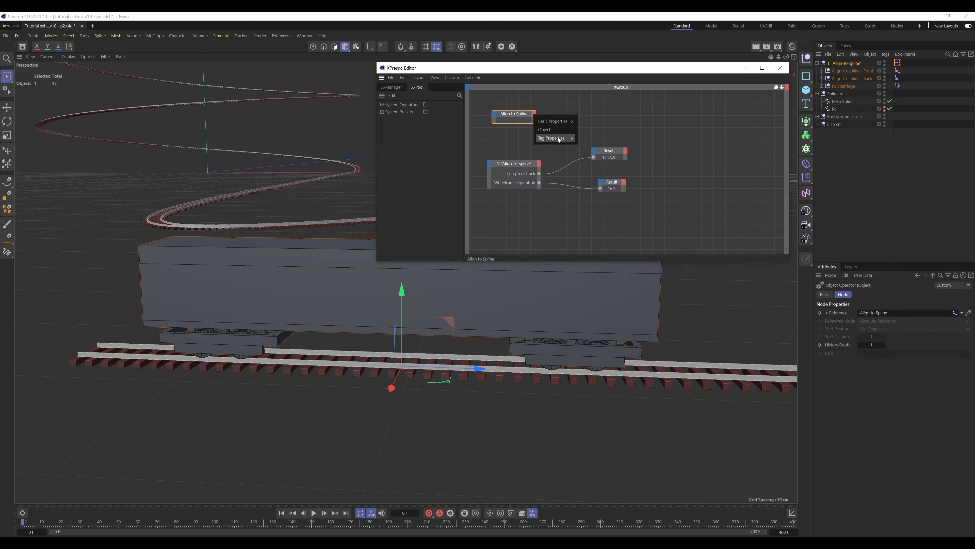
left_click(583, 146)
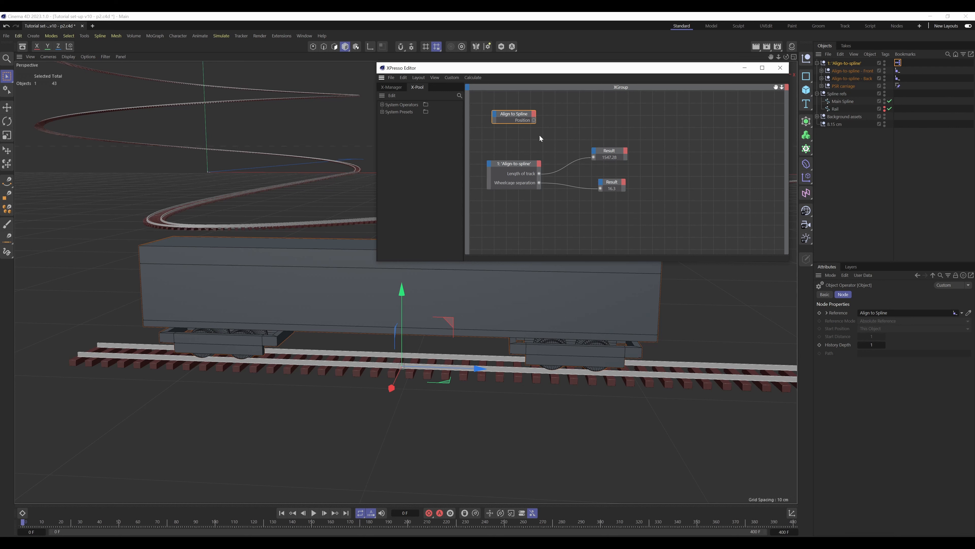
left_click_drag(525, 117, 534, 122)
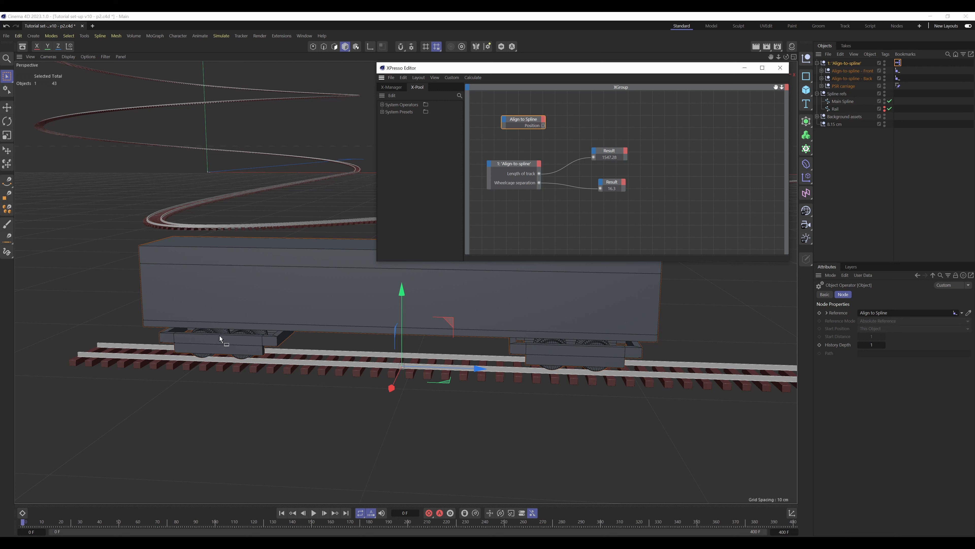
left_click_drag(523, 120, 517, 127)
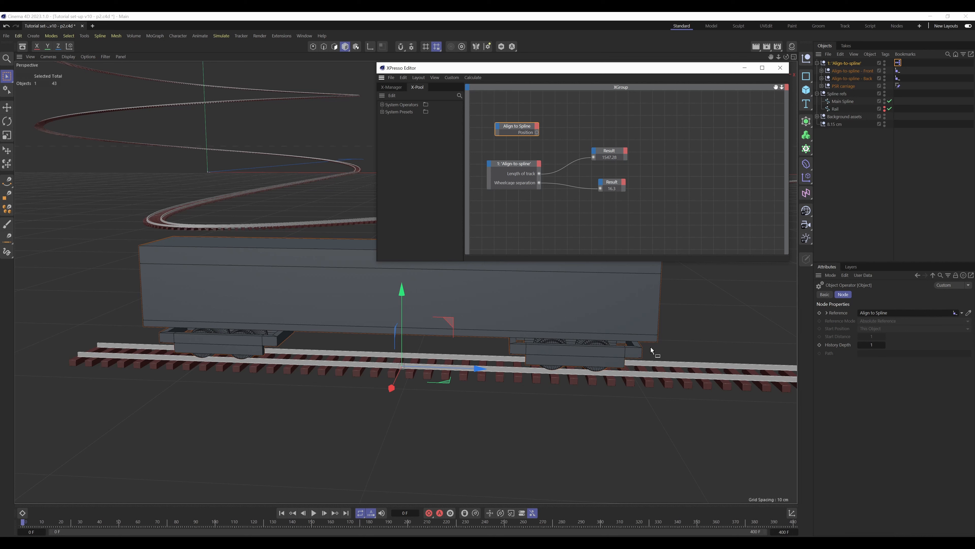
left_click(518, 128)
Check the Front null's Align to Spline settings and add a Range Mapper node beside the Align to Spline node
left_click(897, 70)
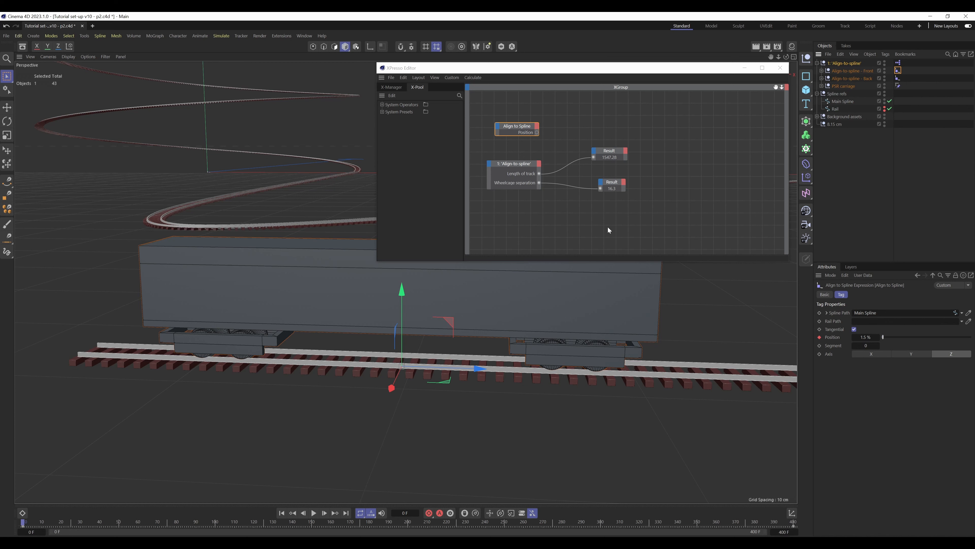
right_click(596, 120)
mouse_move(627, 137)
mouse_move(678, 140)
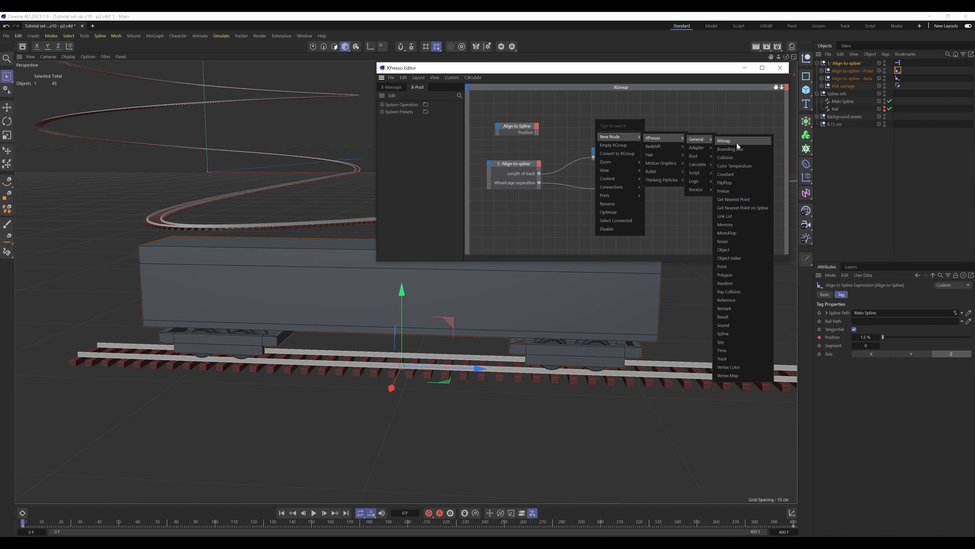
mouse_move(702, 167)
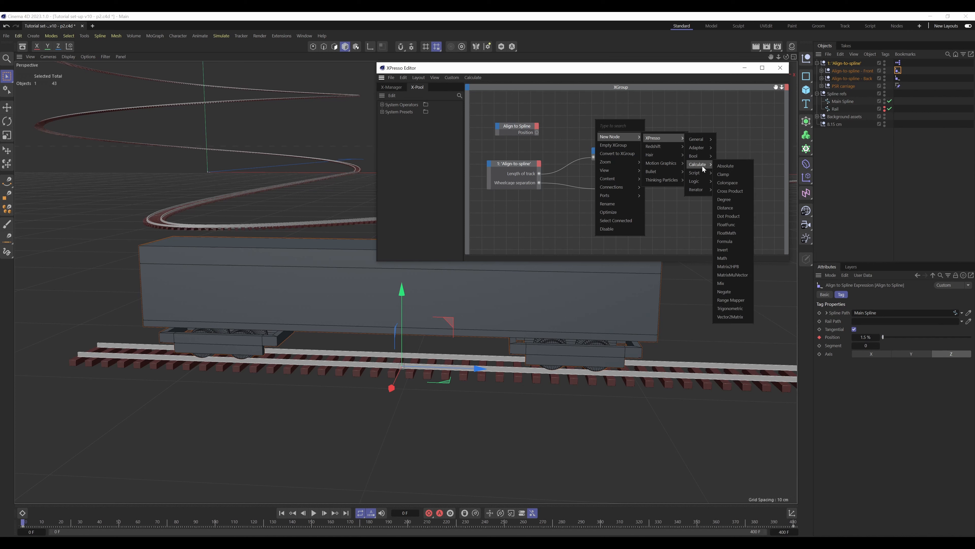
left_click(732, 300)
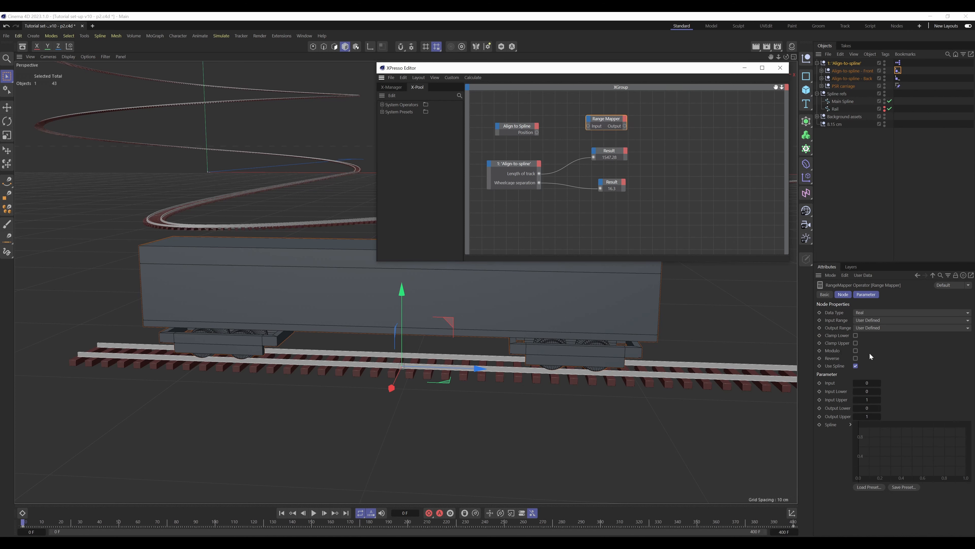
Set the Range Mapper's input range to Percent and connect the Align to Spline node's Position output to its Input
left_click(877, 328)
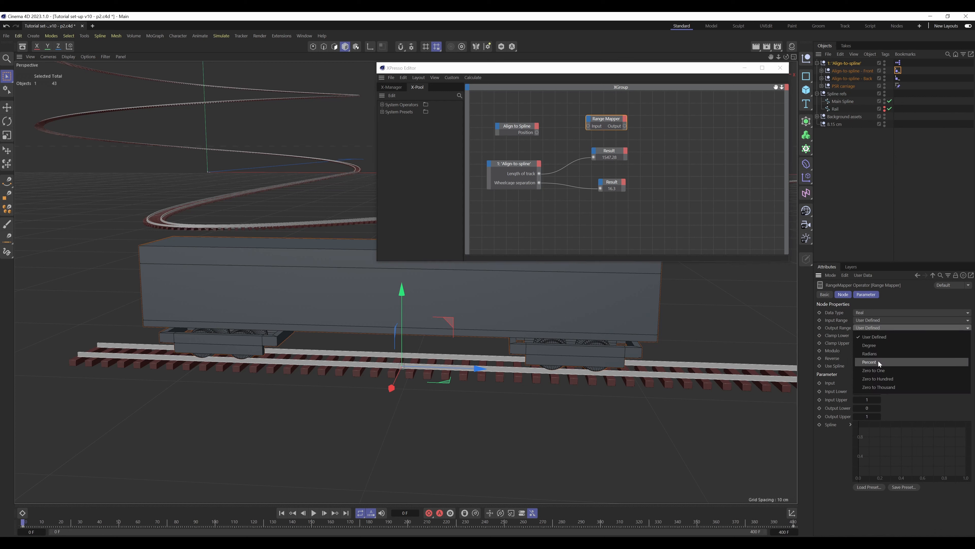
left_click(907, 410)
left_click(876, 322)
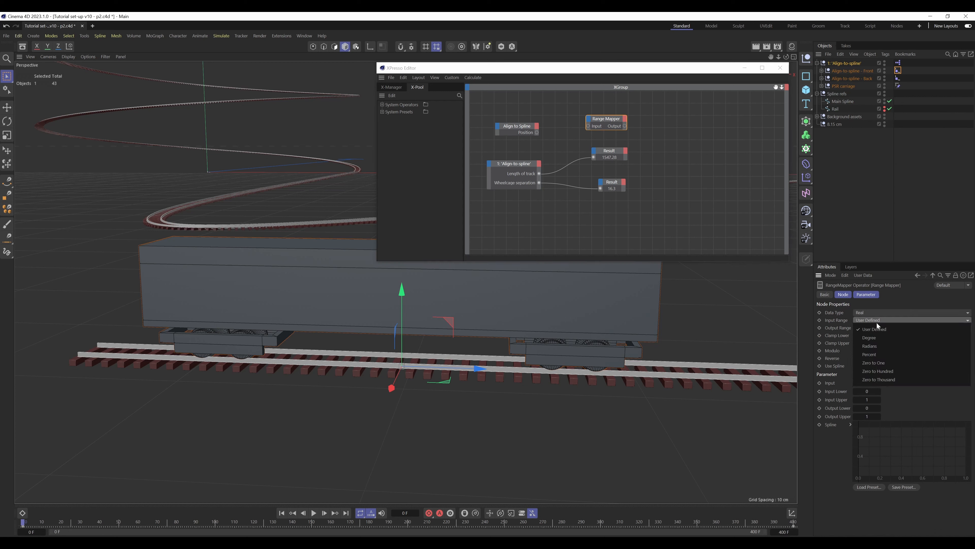
left_click(878, 355)
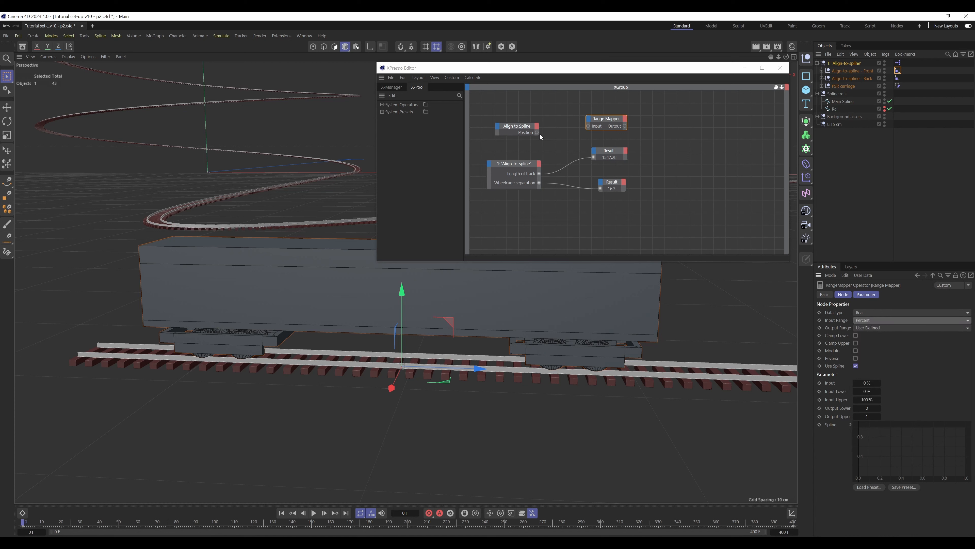
left_click_drag(537, 132, 663, 150)
left_click_drag(582, 133, 584, 134)
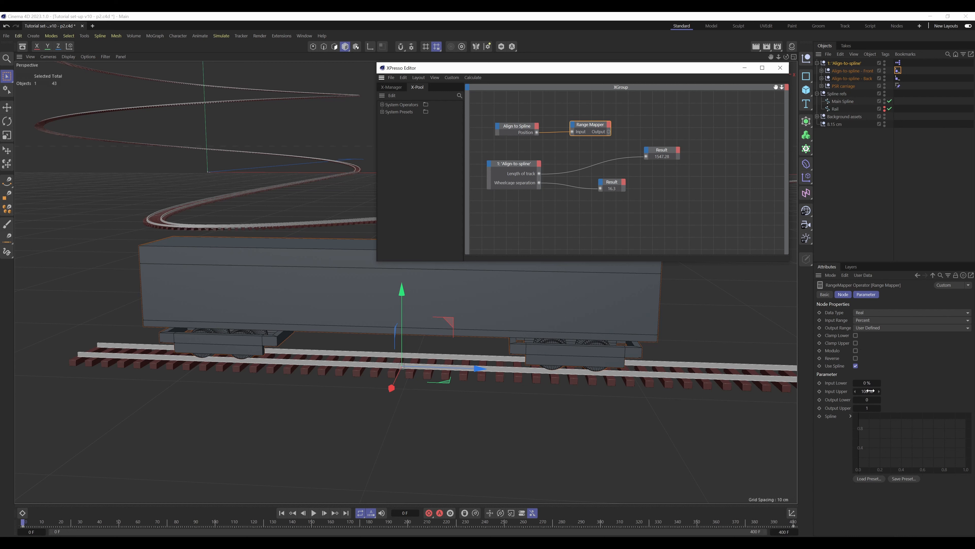
Connect Length of track to the Range Mapper's Output Upper, and feed the enlarged mapper's Output into the upper Result node
left_click(840, 383)
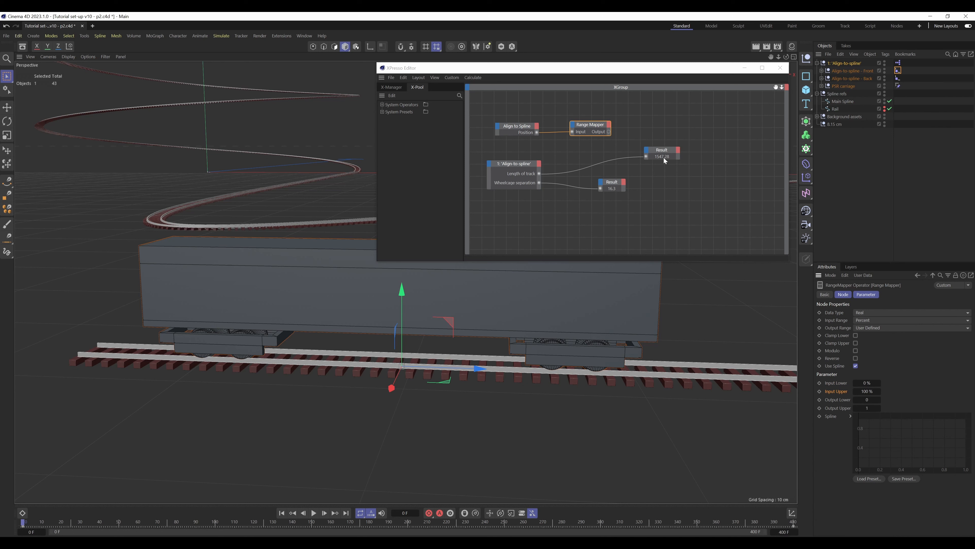
left_click_drag(540, 174, 573, 129)
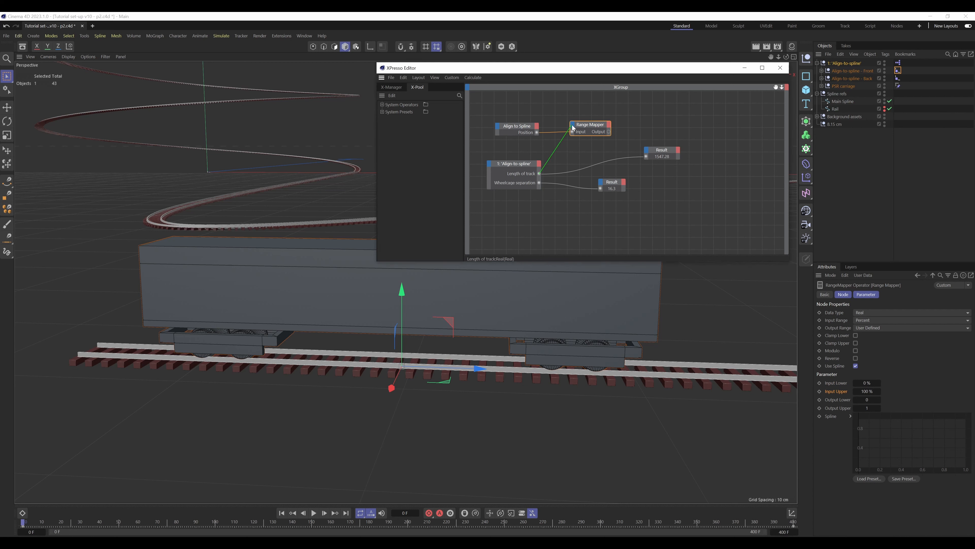
left_click(573, 126)
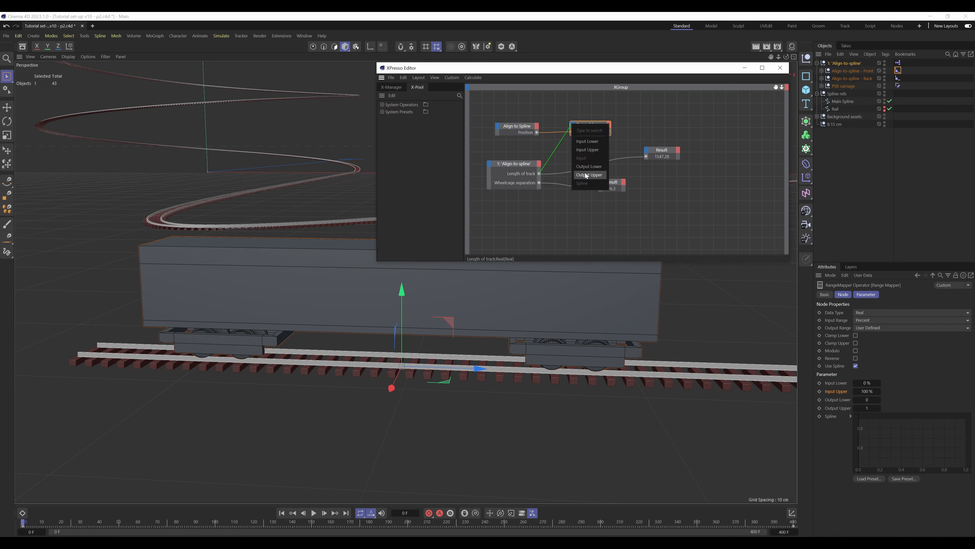
left_click(586, 175)
left_click(592, 141)
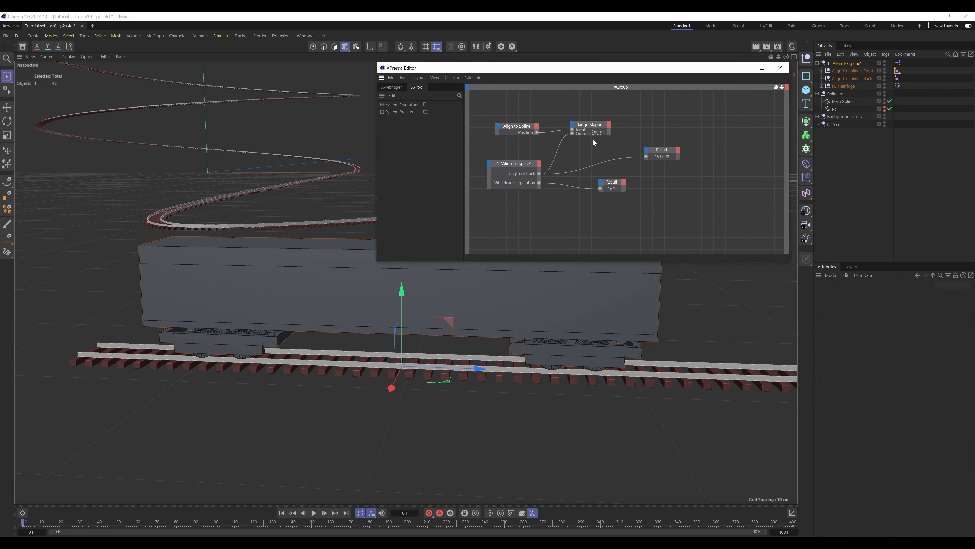
left_click_drag(599, 136, 686, 141)
left_click(599, 123)
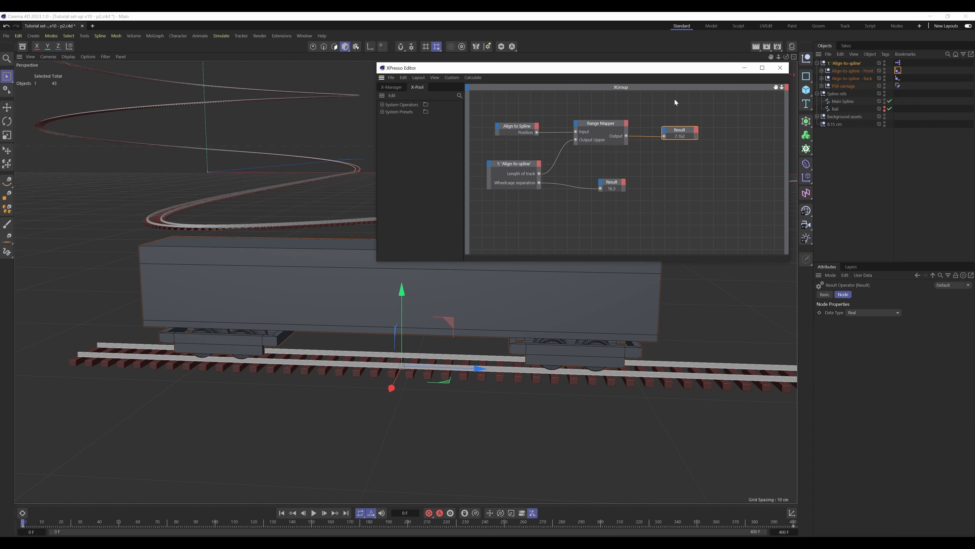
Rename the Back null's Align to Spline tag as "Align to Spline - back" and select its XPresso node
left_click(898, 79)
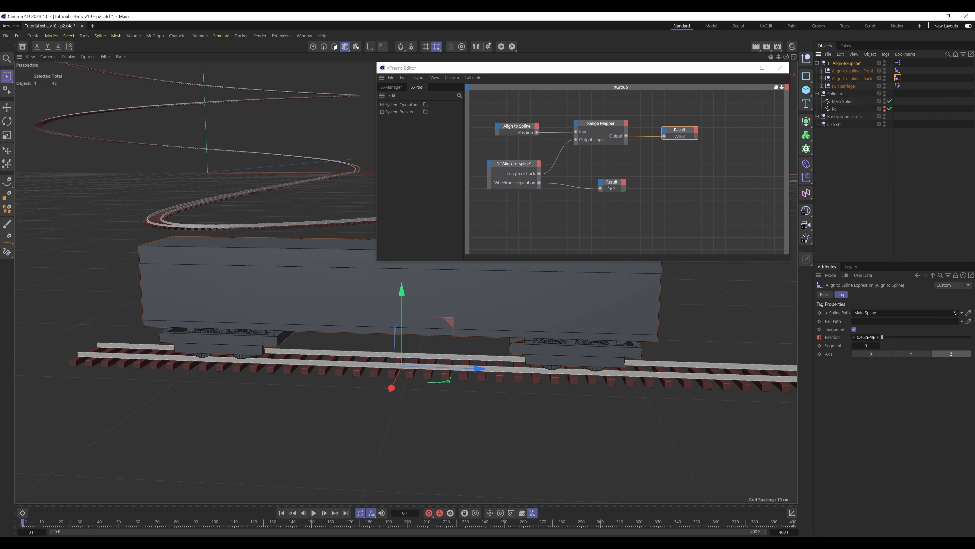
left_click(905, 78)
left_click(898, 79)
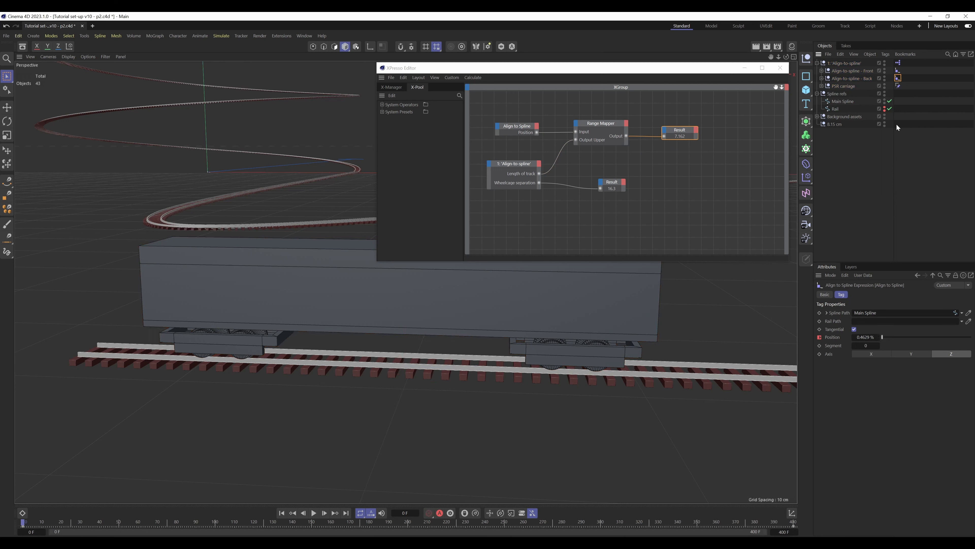
left_click(824, 294)
left_click(895, 323)
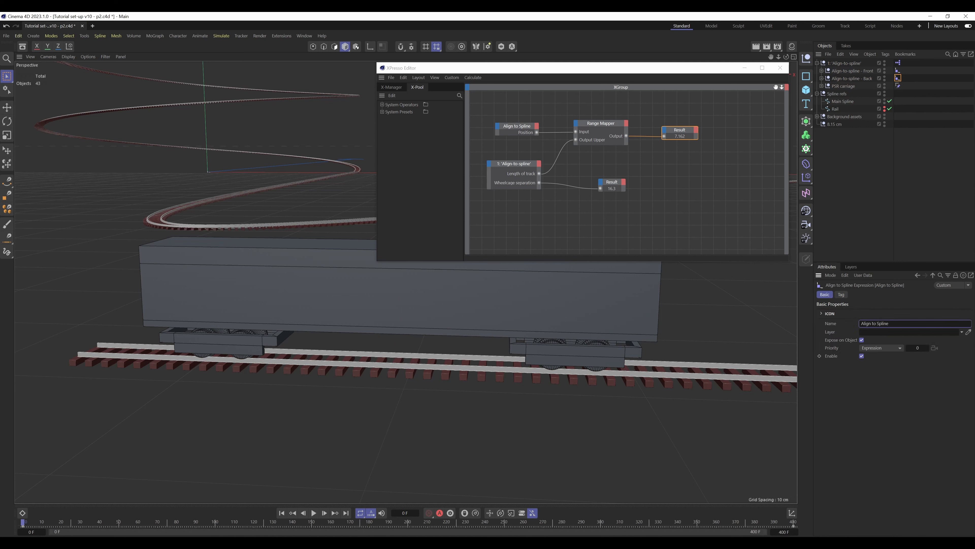
type("- back")
key("Return")
left_click(496, 132)
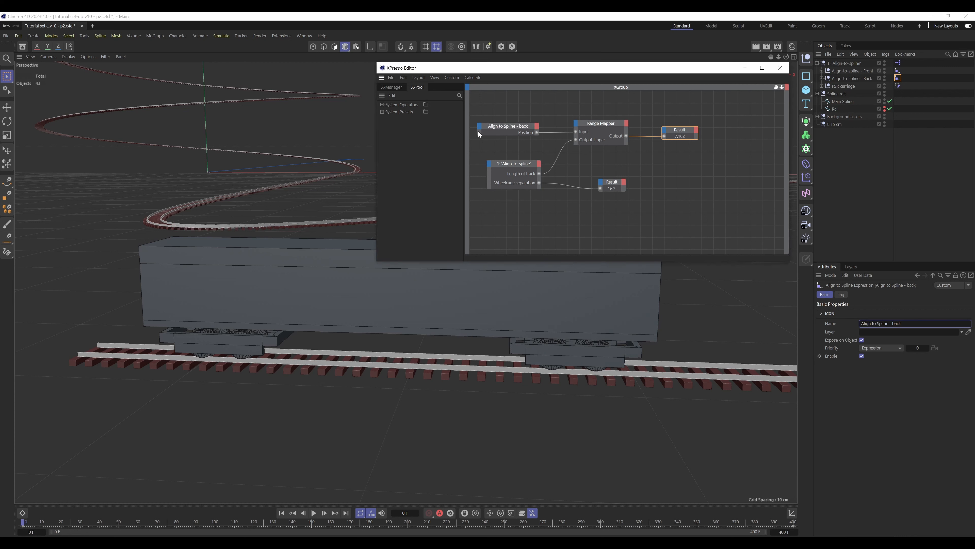
left_click(478, 131)
Rename the Front null's Align to Spline tag as "Align to Spline - front"
left_click(898, 71)
left_click(889, 324)
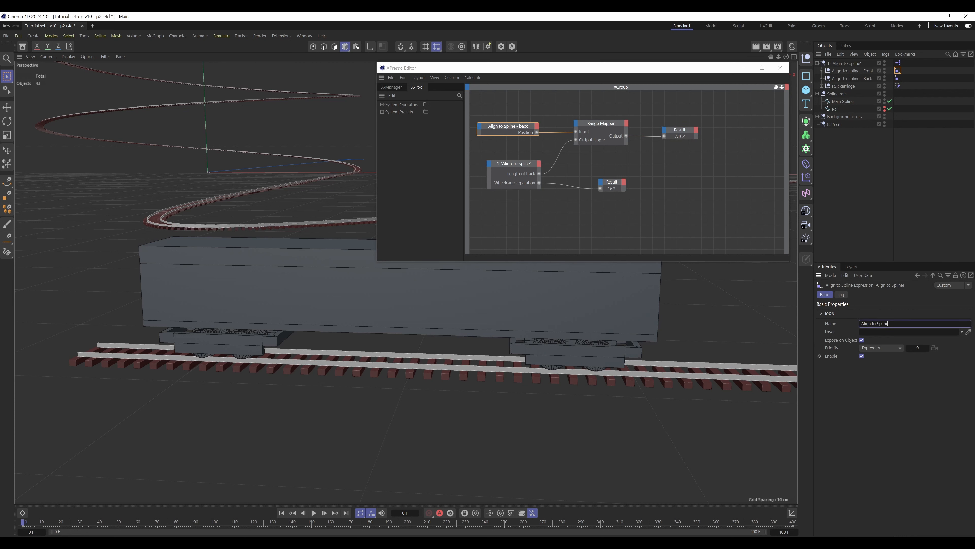
type("- front")
key("Return")
left_click(721, 189)
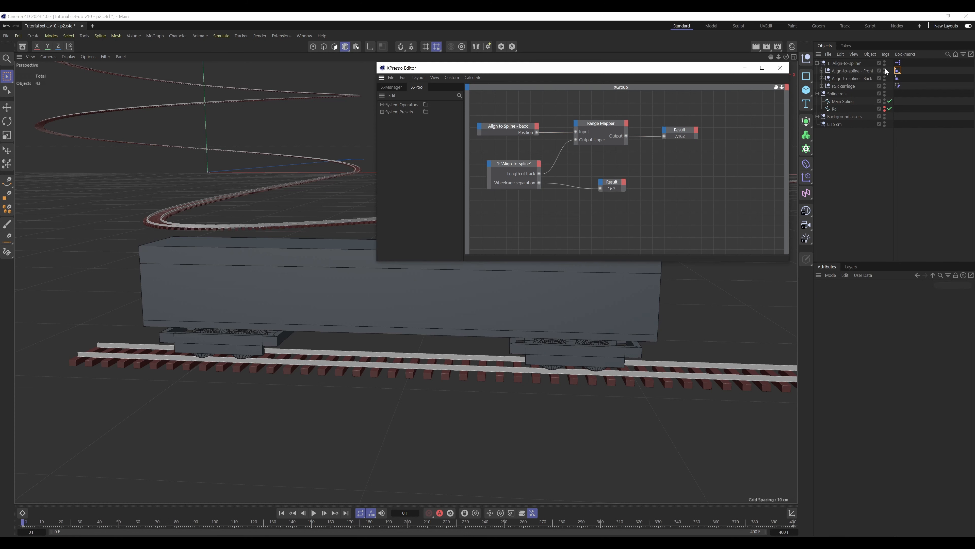
Show the tag properties of the Back null's Align to Spline tag
left_click(899, 78)
left_click(841, 294)
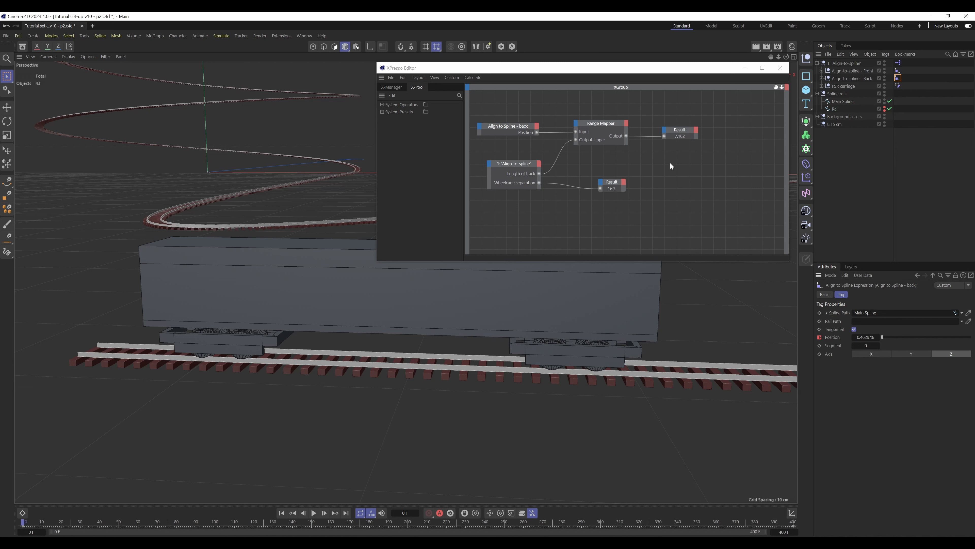
Add an XPresso Math node from the Calculate category to the graph, with its function left on Add
right_click(615, 159)
mouse_move(649, 178)
mouse_move(696, 179)
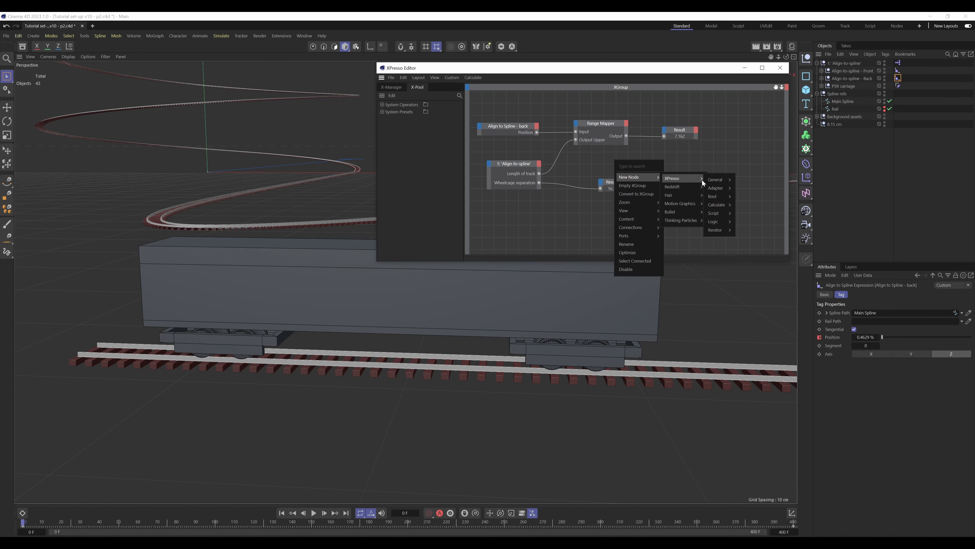
mouse_move(727, 206)
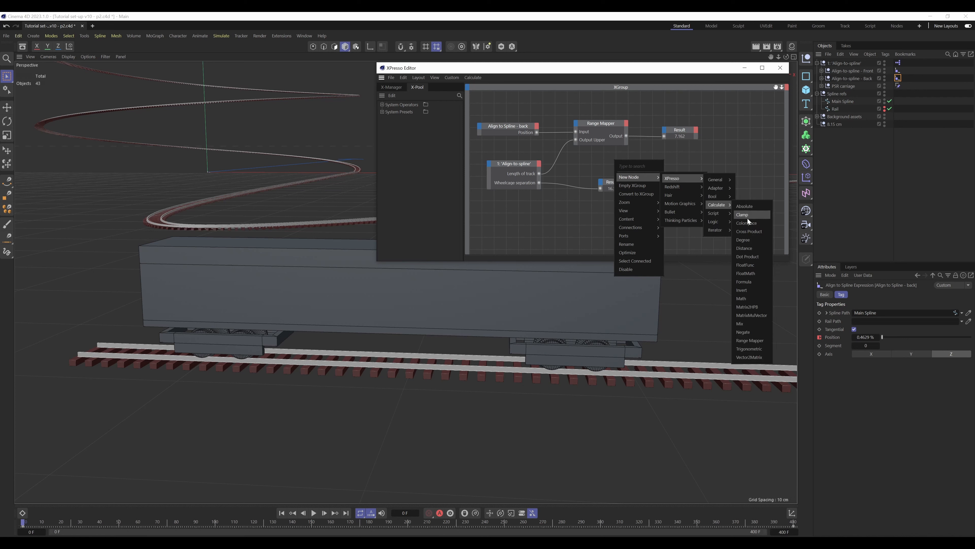
left_click(749, 299)
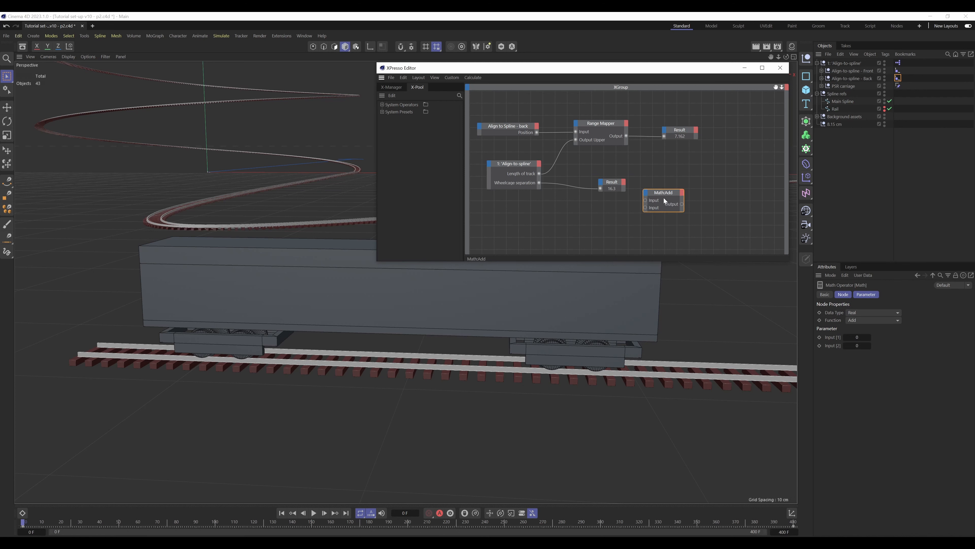
Feed the Range Mapper's Output and the parent null's Wheelcage separation into the two inputs of the Math:Add node, rearranging the nodes for space
left_click_drag(611, 182, 645, 175)
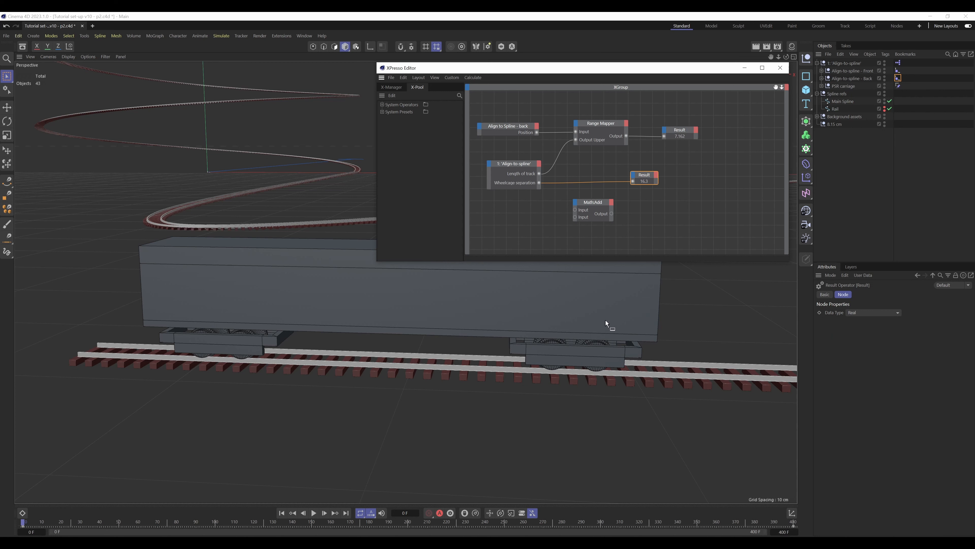
left_click_drag(540, 184, 586, 222)
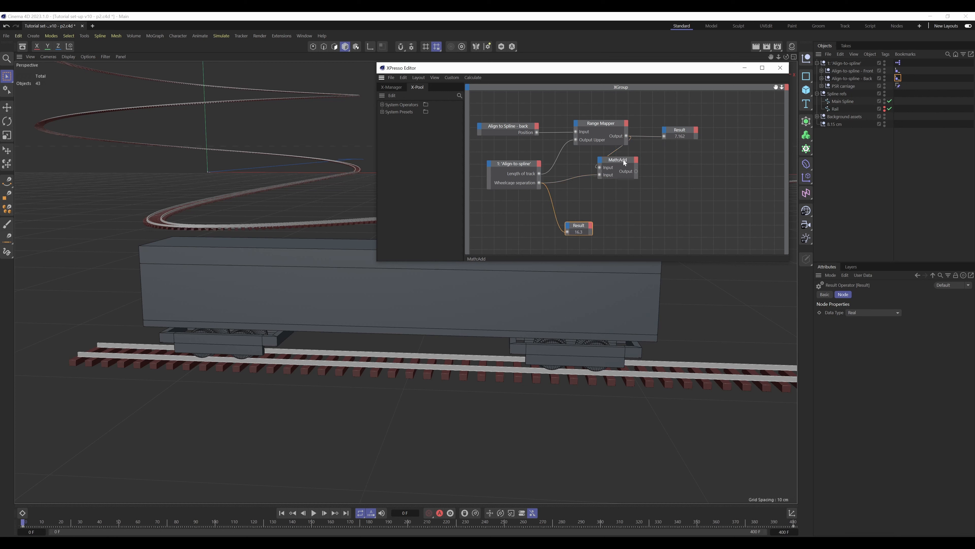
left_click_drag(625, 164, 667, 169)
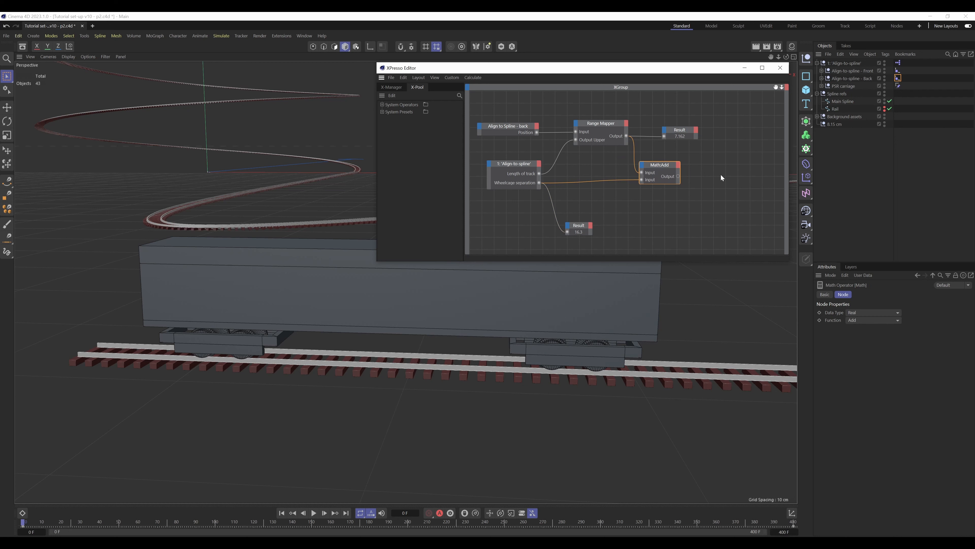
Bring the Front null's Align to Spline tag into the XPresso graph as a node beside Math:Add
left_click_drag(901, 72, 757, 167)
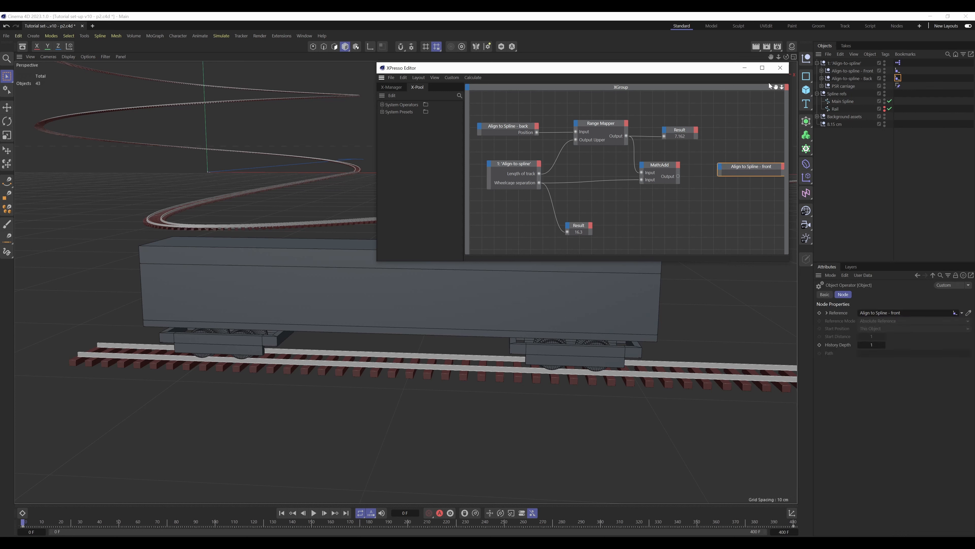
left_click_drag(775, 88, 733, 85)
left_click_drag(709, 166, 737, 163)
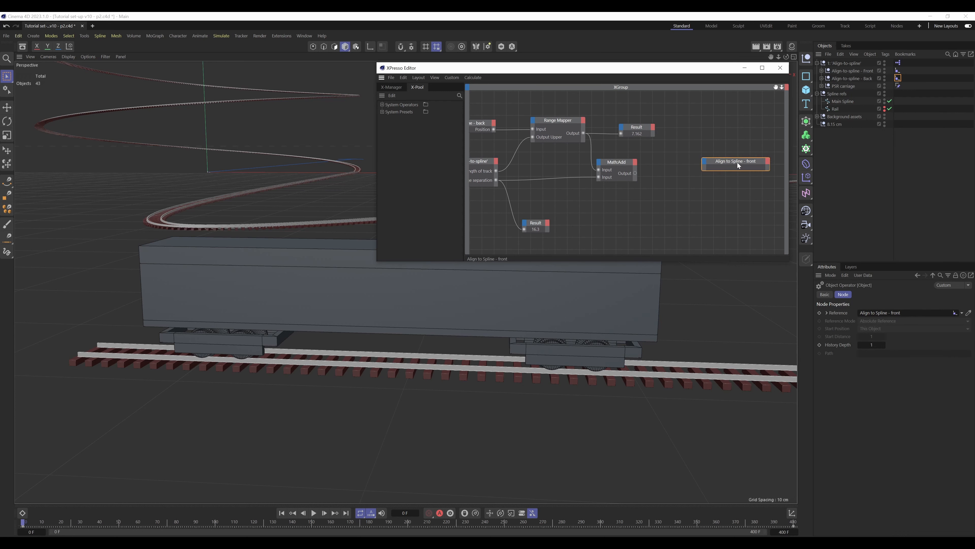
Duplicate the lower Result node, connect Math:Add's Output to the copy, and place it below Math:Add
left_click(545, 226)
left_click_drag(534, 222, 680, 211, "ctrl")
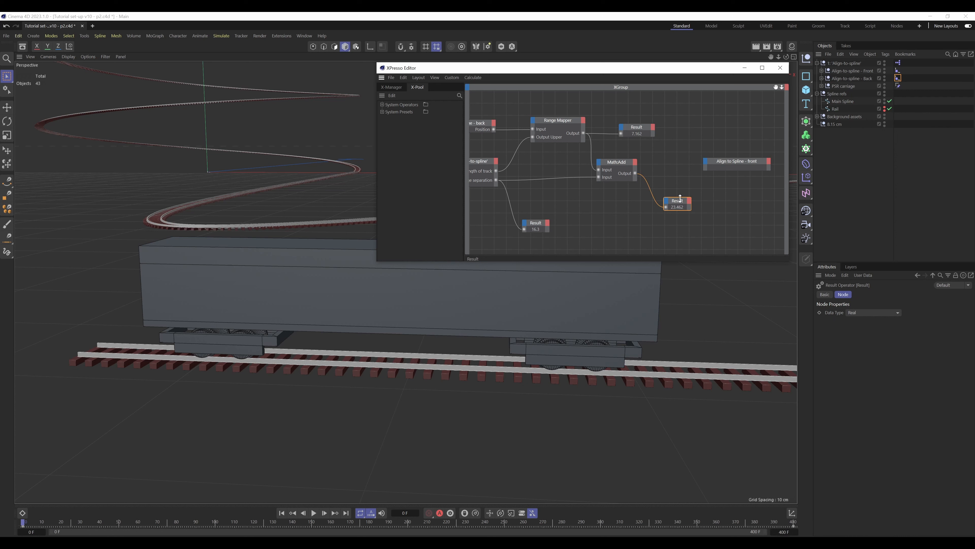
left_click_drag(681, 204, 672, 217)
Remove the existing animation from the Front Align to Spline tag's Position and compare the tag properties with the Back tag's
left_click(736, 161)
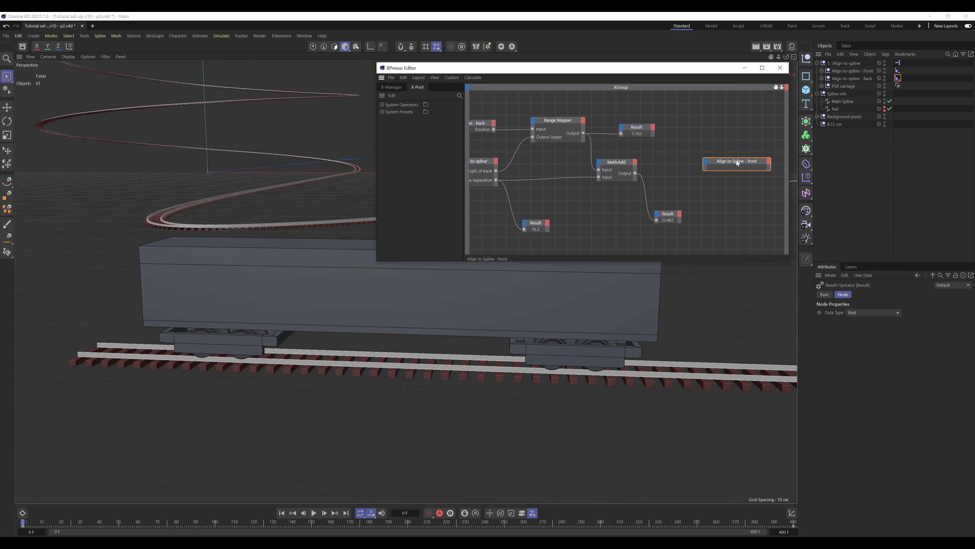
left_click(898, 70)
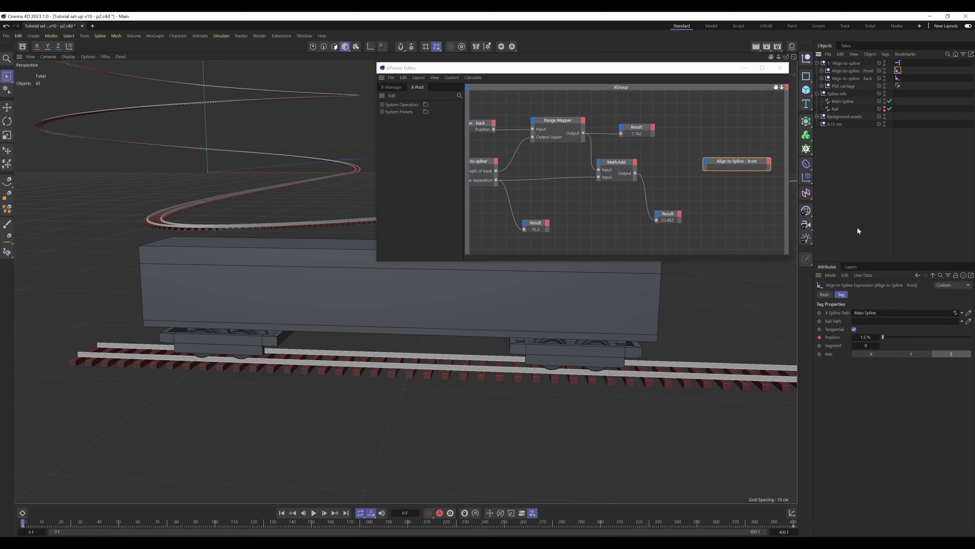
left_click(897, 78, "ctrl")
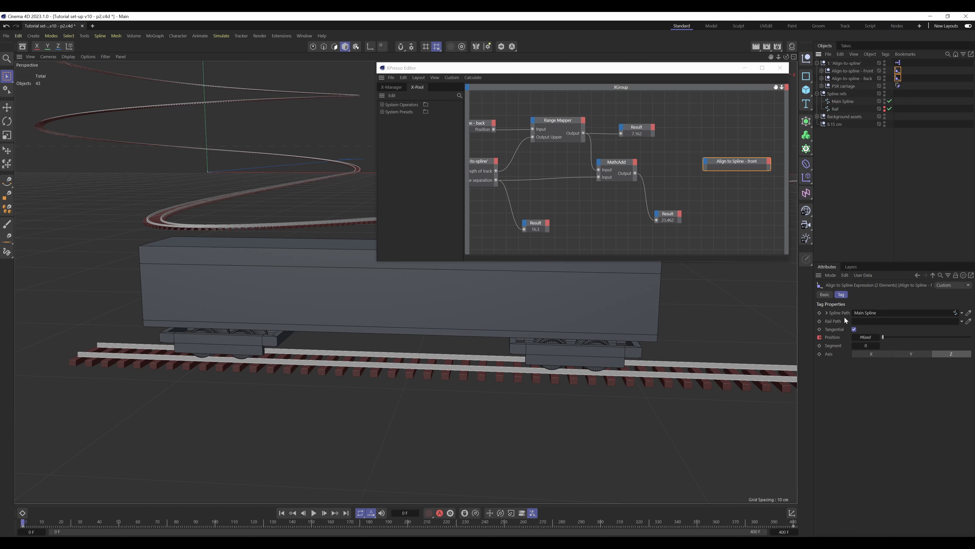
right_click(832, 339)
mouse_move(869, 353)
left_click(918, 419)
left_click(931, 131)
left_click(732, 191)
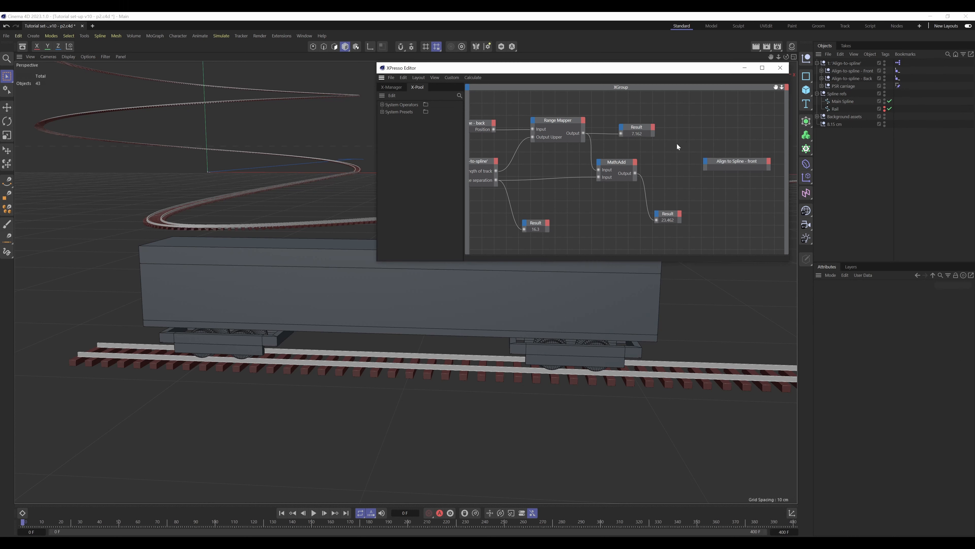
left_click(898, 78)
left_click(897, 71)
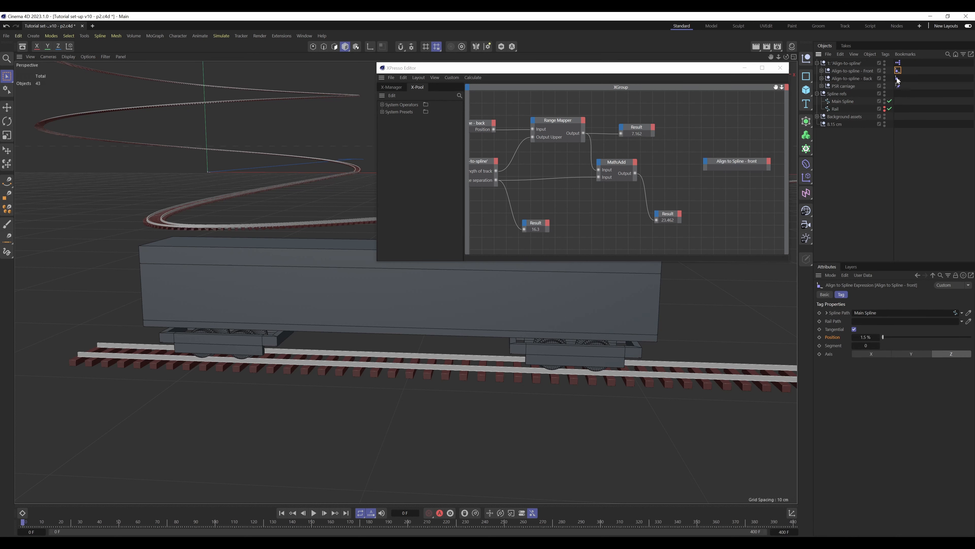
left_click(897, 77)
left_click(897, 71)
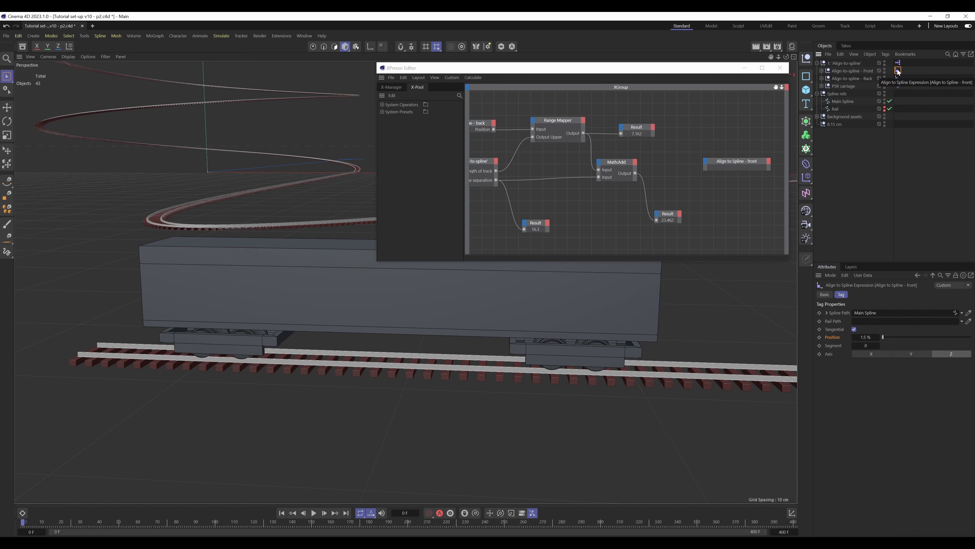
Duplicate the Range Mapper and position the copy between the Math:Add and Align to Spline - front nodes
left_click(560, 123)
left_click_drag(562, 123, 706, 110, "ctrl")
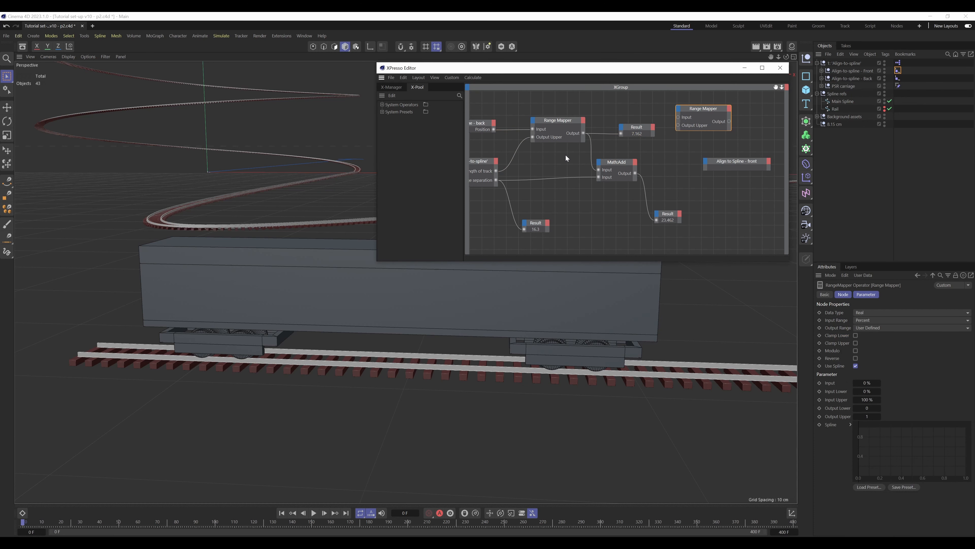
left_click(736, 162)
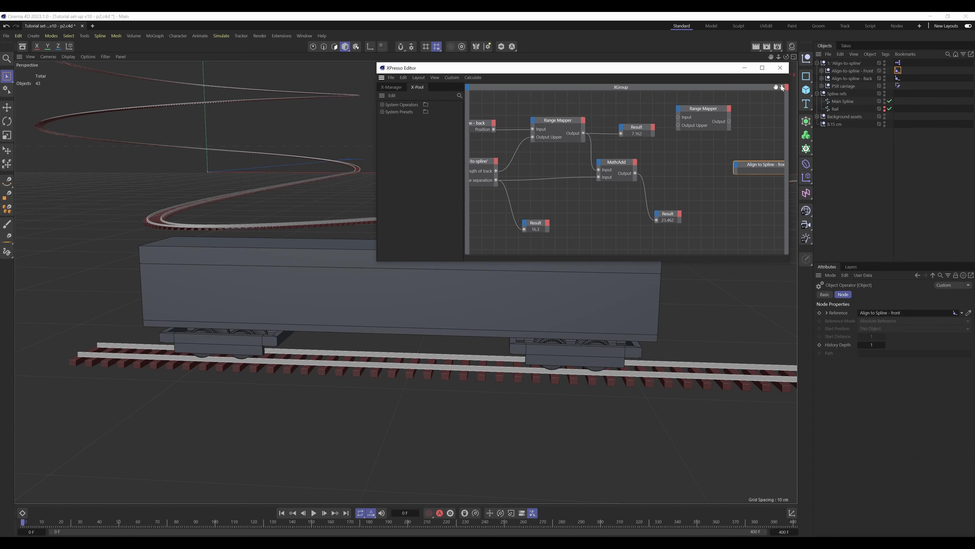
left_click_drag(656, 108, 644, 157)
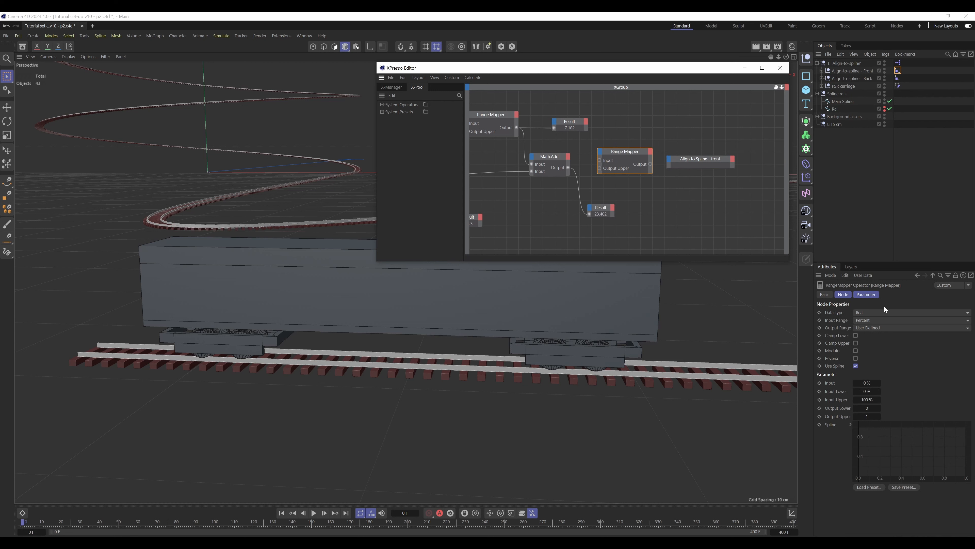
Set the copied Range Mapper's Input Range to User Defined and its Output Range to Percent
left_click(868, 320)
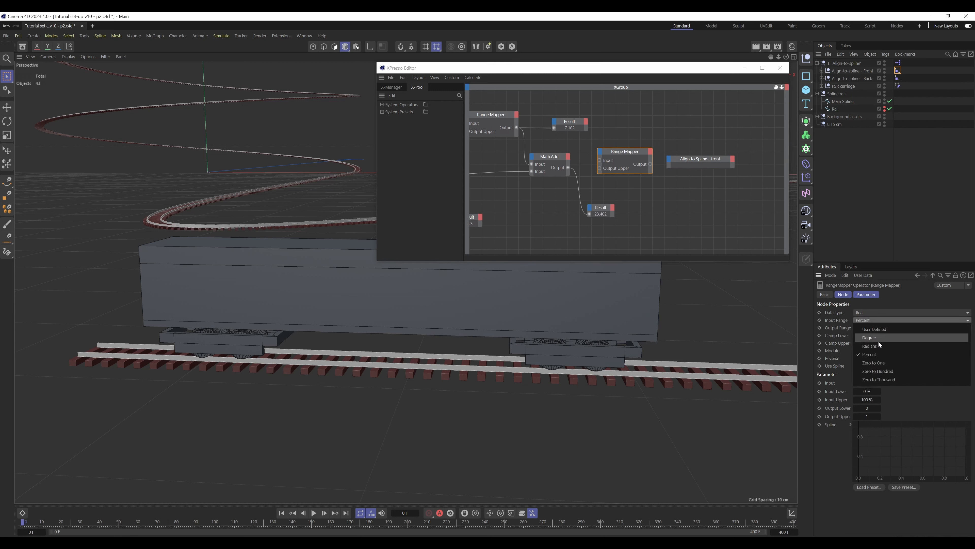
left_click(878, 328)
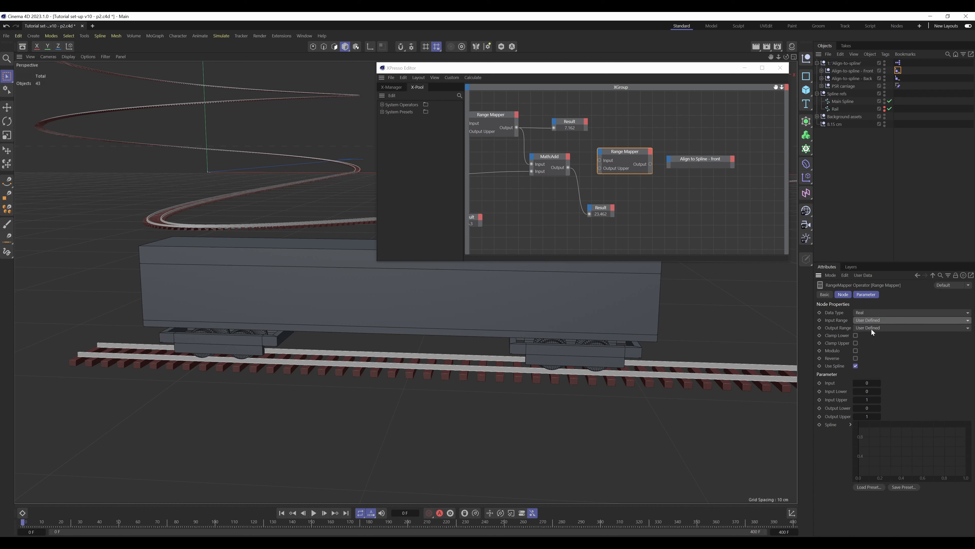
left_click(872, 329)
left_click(882, 362)
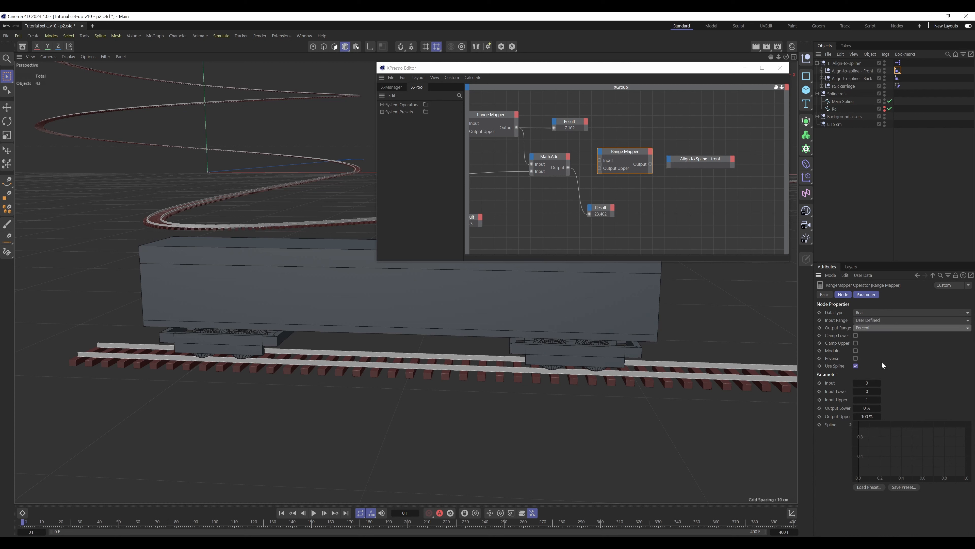
Connect Length of track to the second Range Mapper's Input Upper, and Math:Add's Output to its Input
left_click(778, 90)
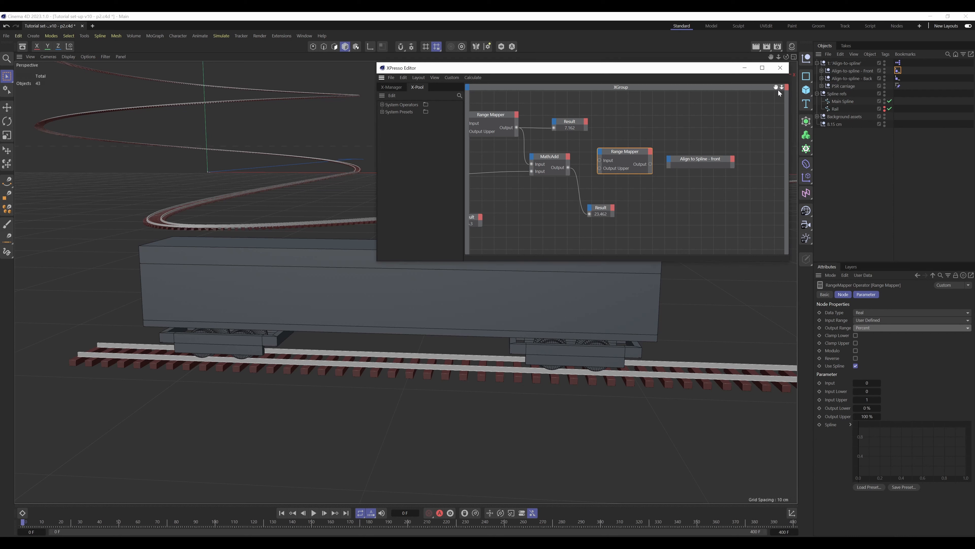
left_click_drag(775, 88, 840, 95)
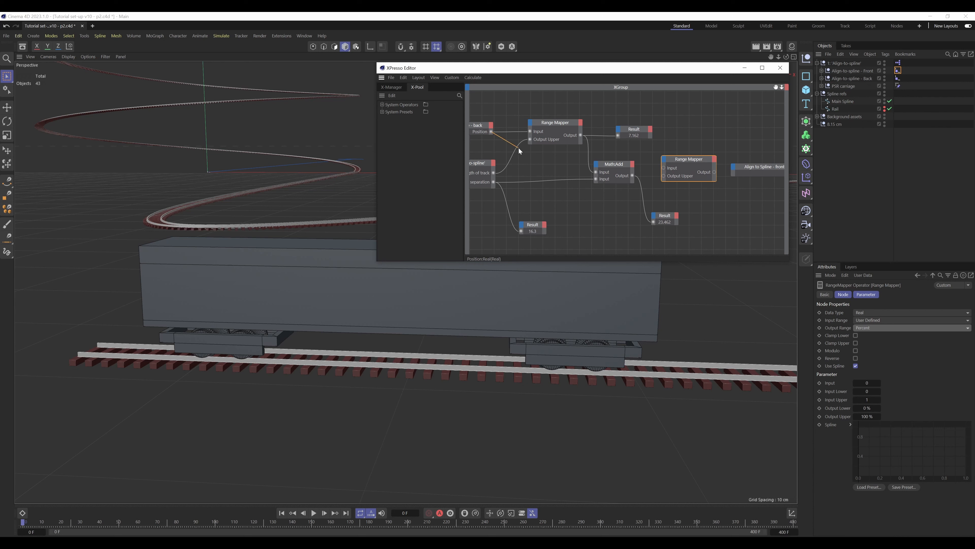
left_click_drag(519, 148, 665, 160)
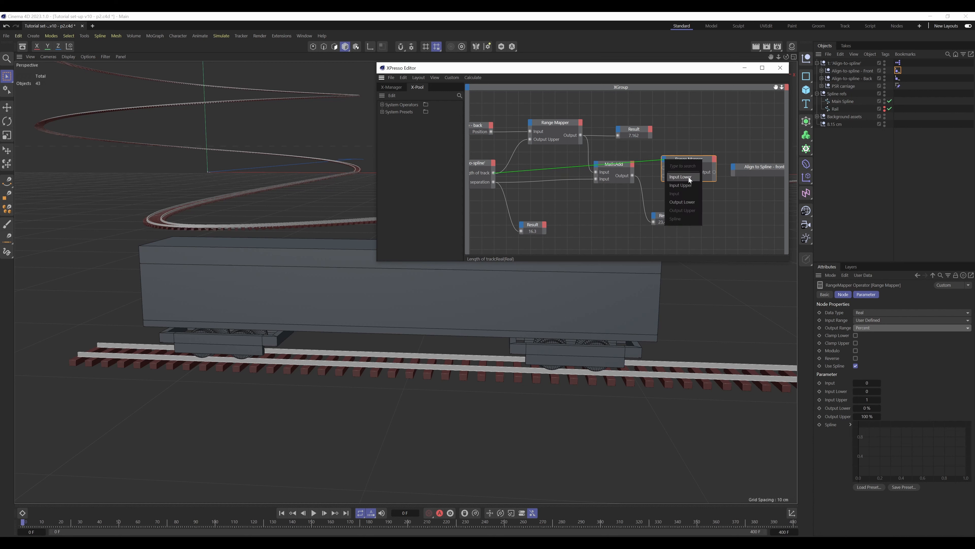
left_click(690, 185)
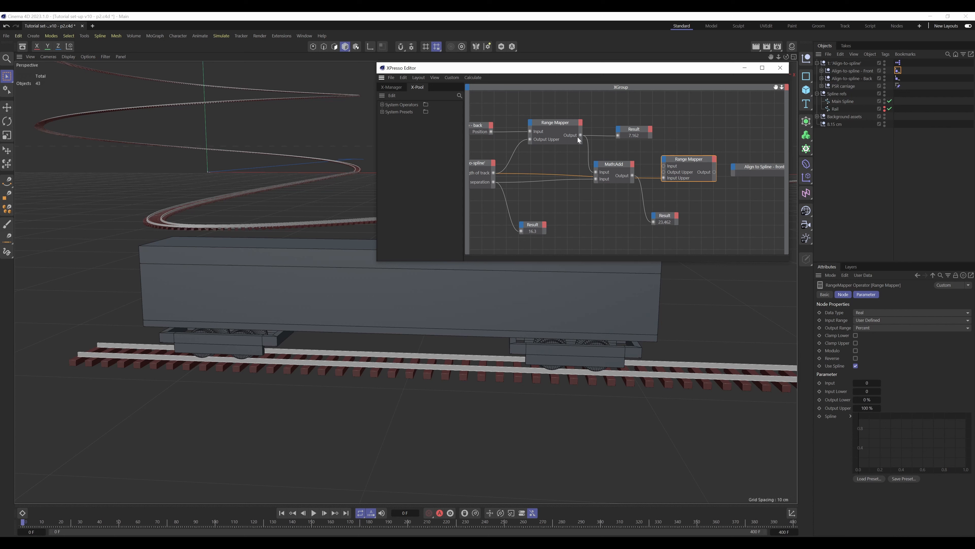
left_click_drag(617, 165, 607, 155)
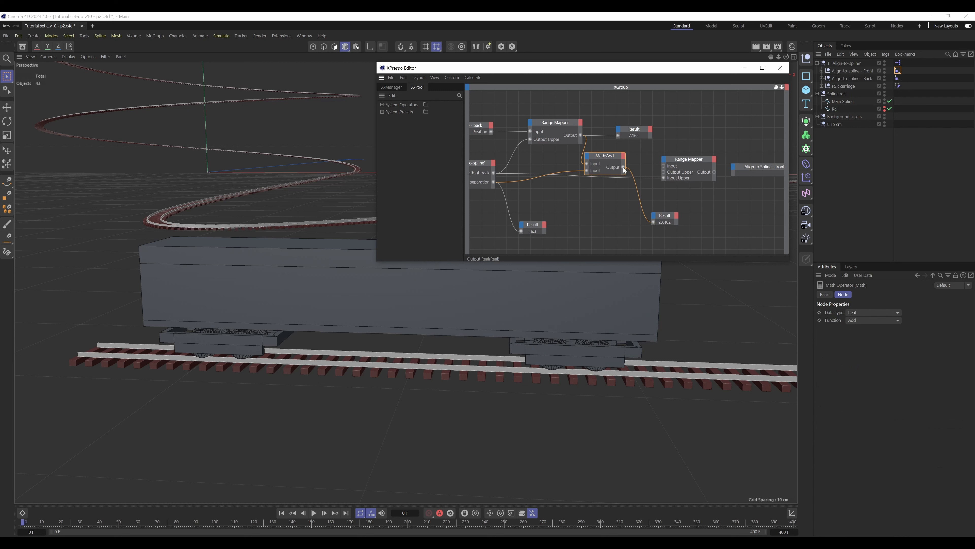
left_click(686, 162)
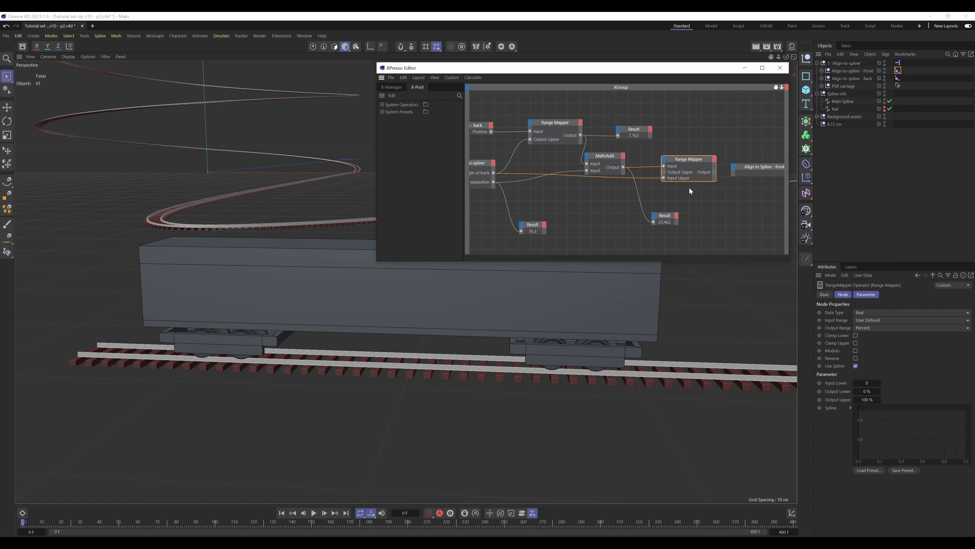
Feed the second Range Mapper's Output into the Position of Align to Spline - front, and close the XPresso Editor
left_click_drag(776, 88, 752, 104)
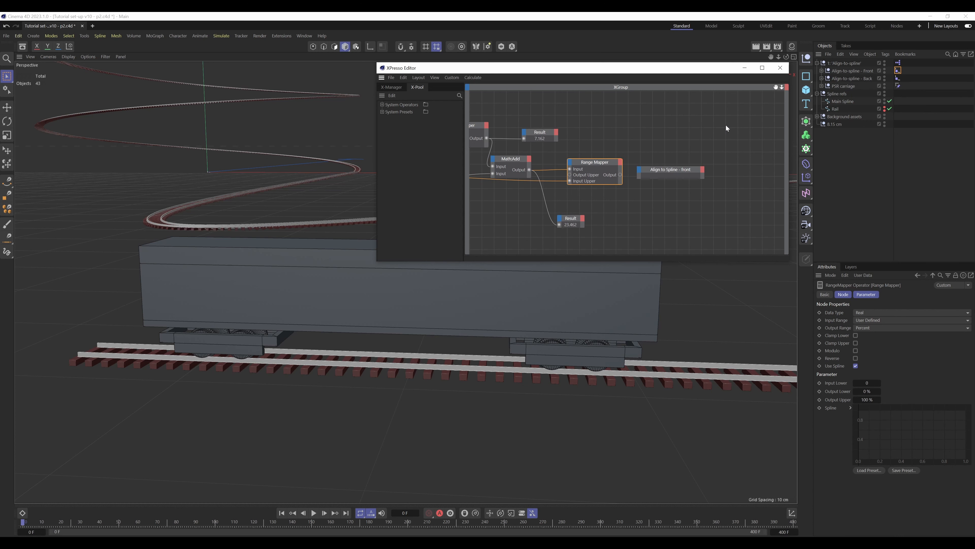
left_click_drag(620, 175, 639, 169)
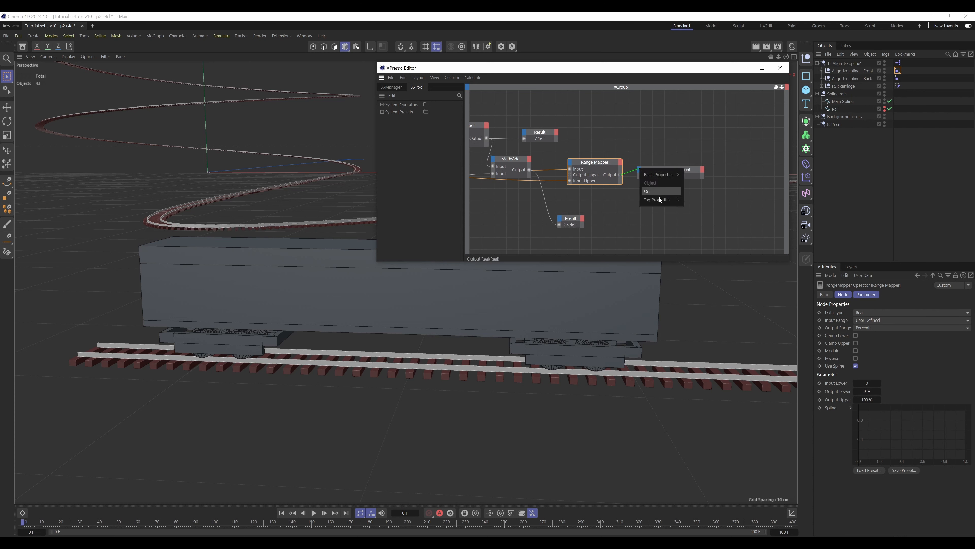
mouse_move(660, 201)
left_click(698, 209)
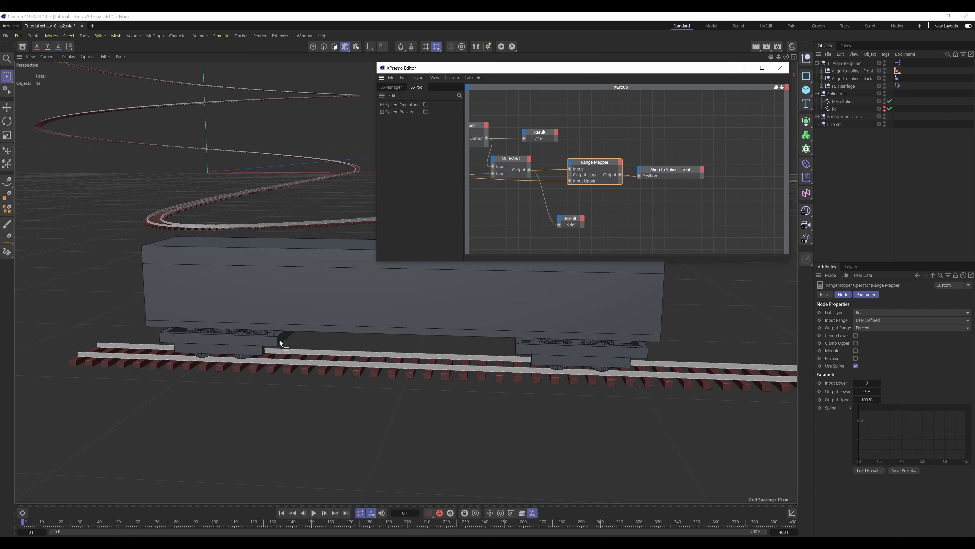
left_click(898, 71)
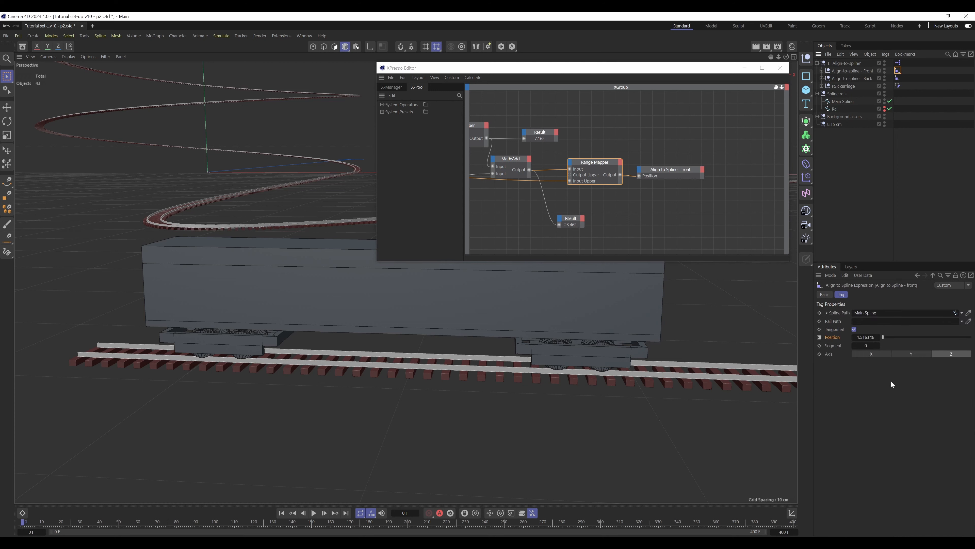
left_click(780, 68)
Test the parent null's Wheelcage separation down to 11.3 and restore it to 16.3
left_click(844, 63)
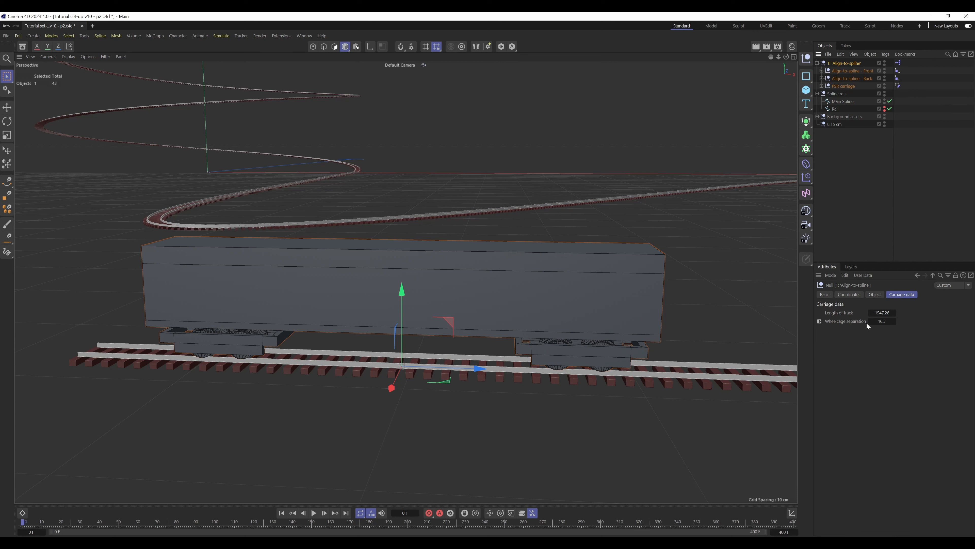
left_click_drag(871, 322, 876, 325)
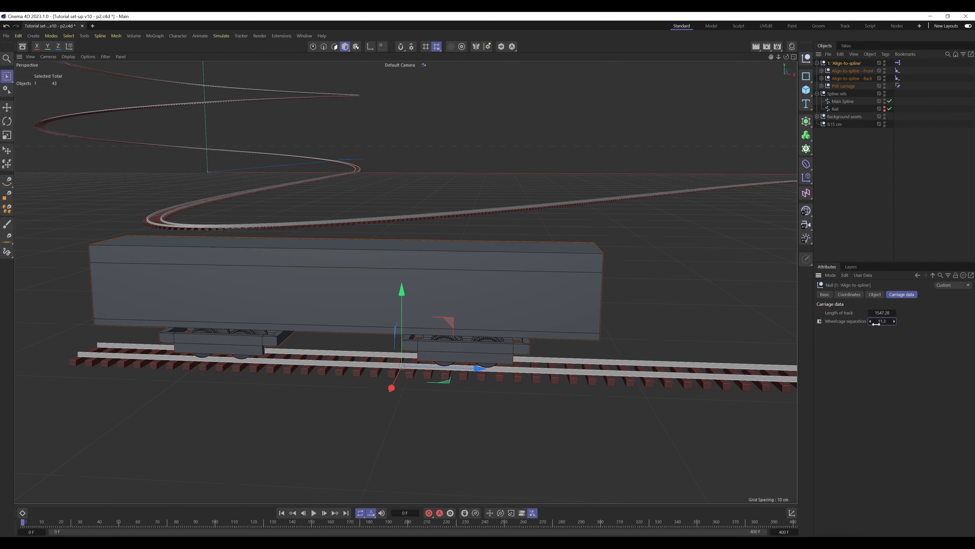
left_click(895, 322)
left_click(895, 322)
left_click(895, 321)
left_click(895, 321)
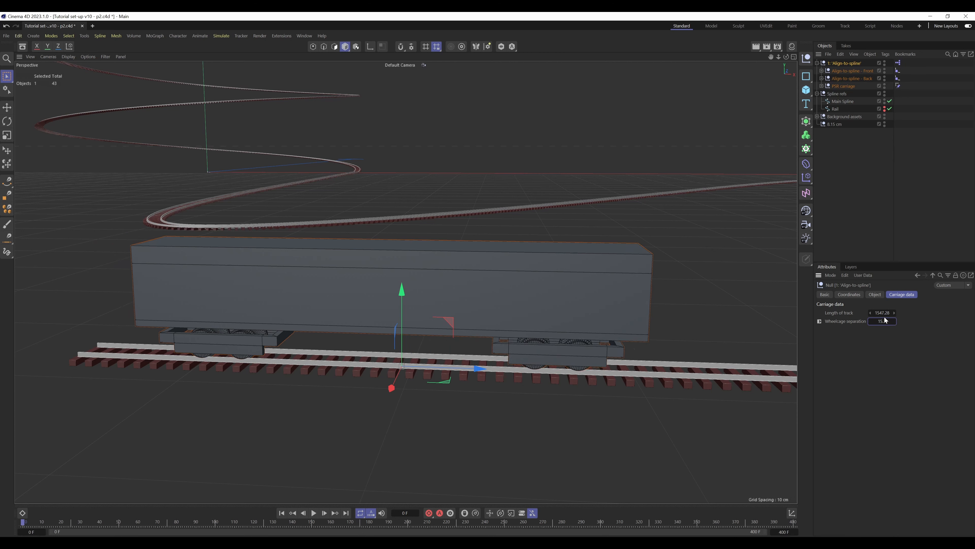
left_click(895, 321)
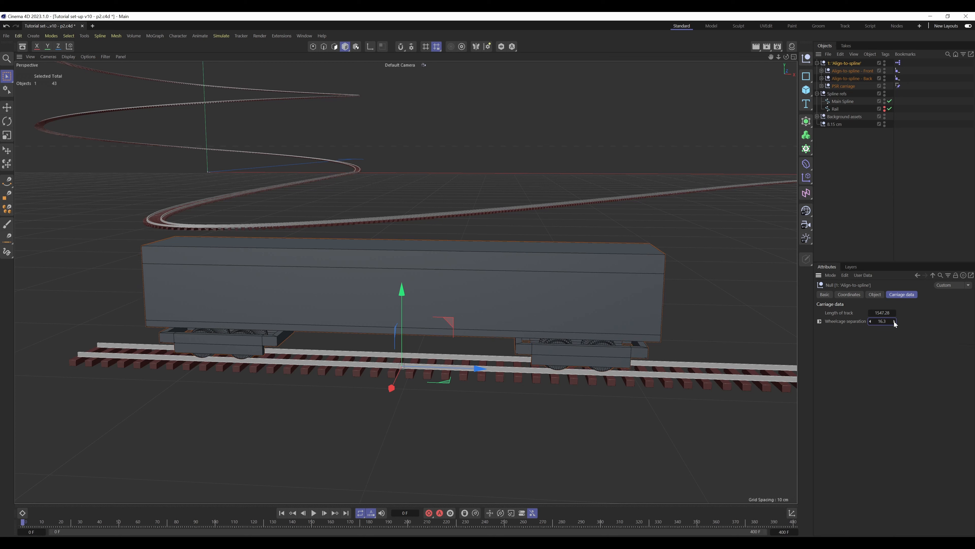
left_click(870, 322)
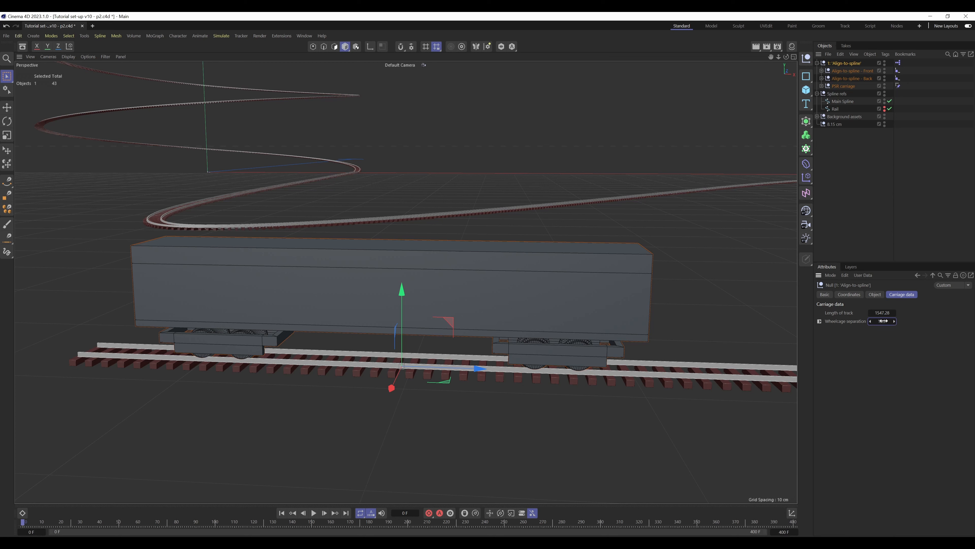
left_click(894, 321)
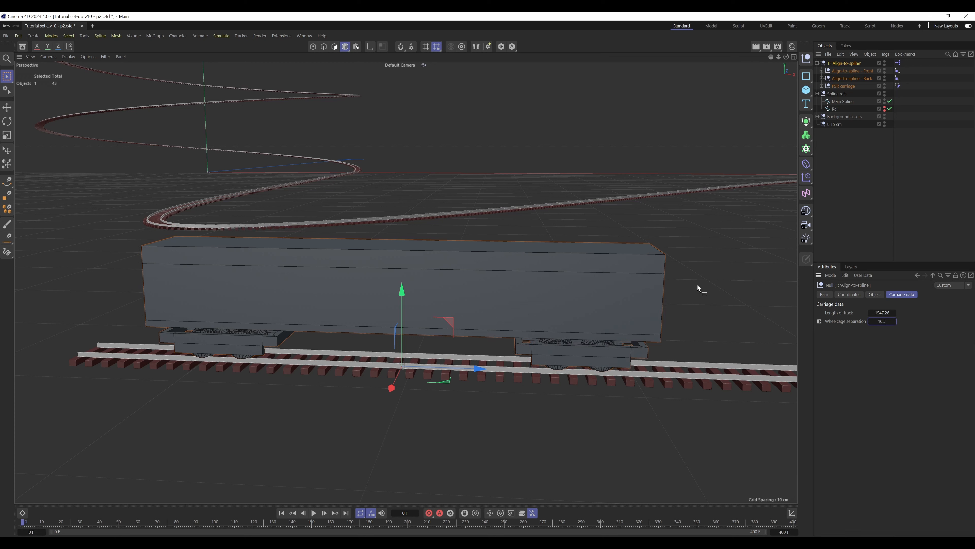
Expand the Align-to-spline and PSR carriage hierarchies and look through the Side-view check camera under Carriage 1
left_click(893, 158)
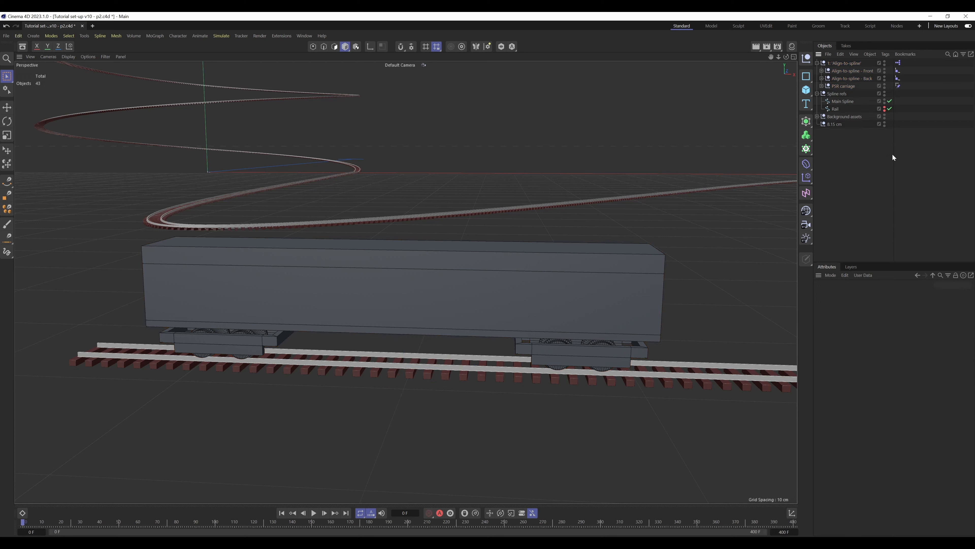
left_click(822, 86)
left_click(822, 86)
left_click(822, 79)
left_click(822, 70)
left_click(826, 78)
left_click(826, 79)
left_click(826, 93)
left_click(826, 94)
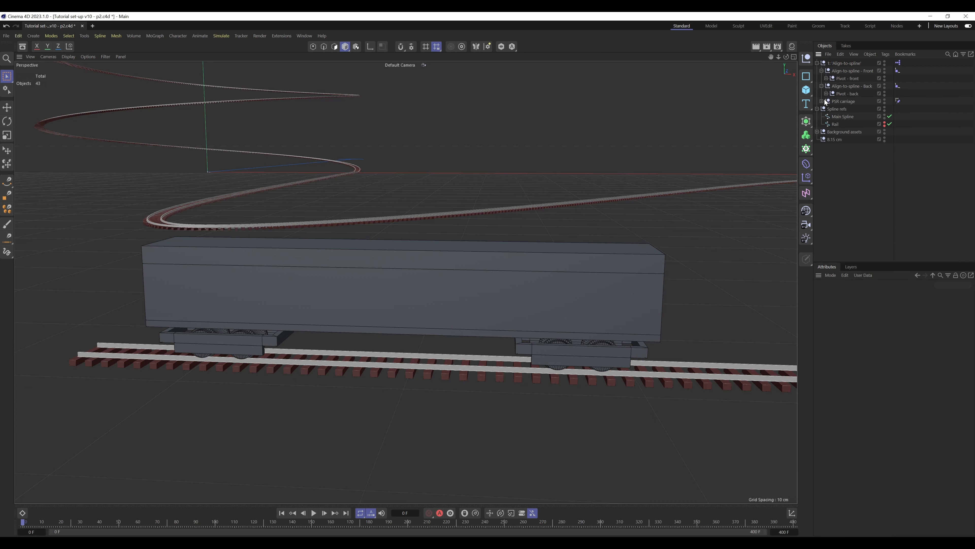
left_click(822, 101)
left_click(825, 108)
left_click(892, 116)
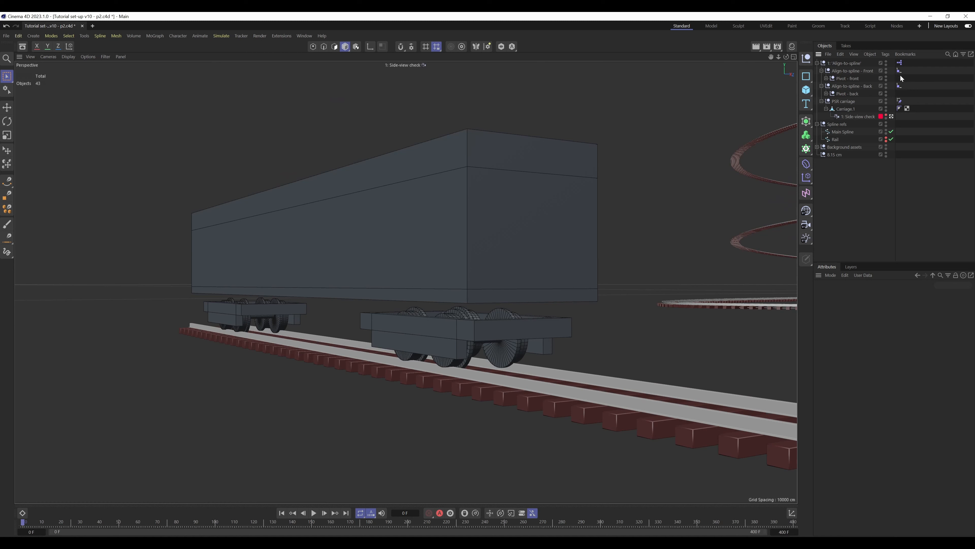
Set the Align to Spline - back tag's Position to 1% and keyframe it at frame 0
left_click(899, 85)
left_click(821, 71)
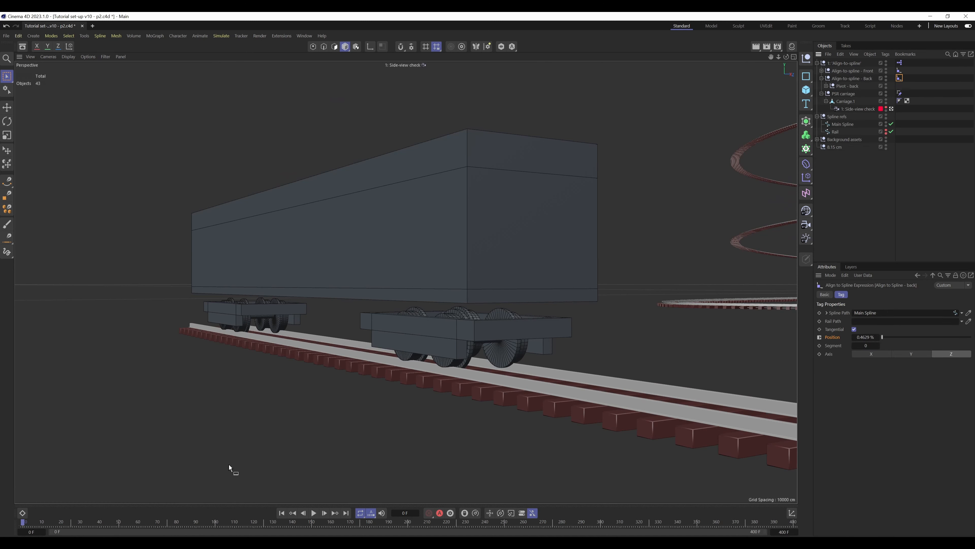
double_click(866, 336)
type("0")
key("Return")
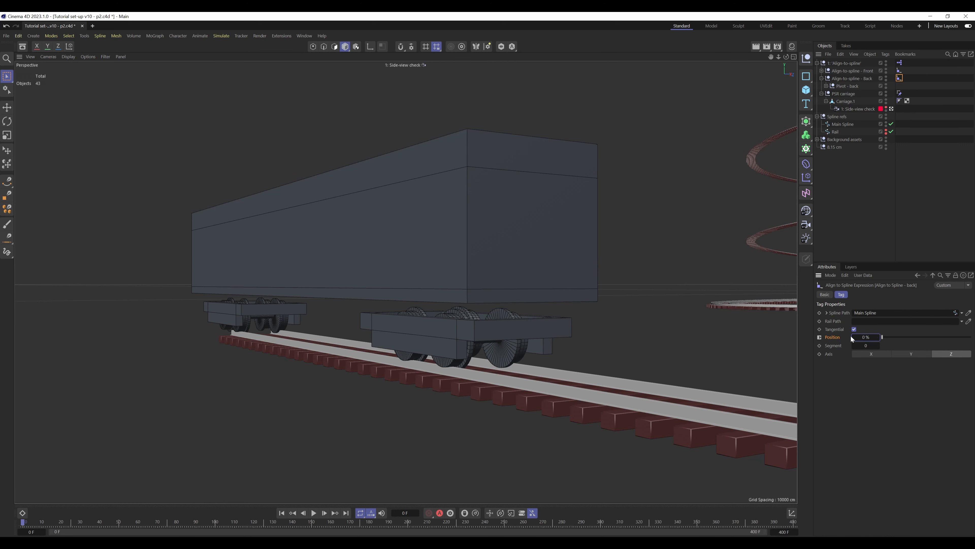
double_click(862, 337)
type("1")
key("Return")
left_click(819, 337)
Keyframe the Align to Spline - back Position at 98% on frame 400, and scrub the animation back to frame 0
left_click(346, 513)
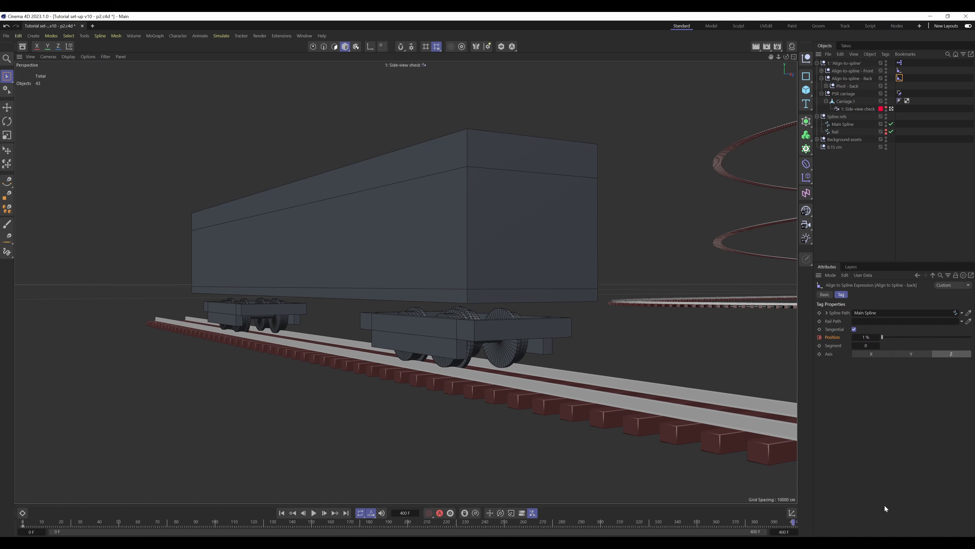
double_click(866, 338)
type("9")
key("BackSpace")
type("8")
key("Return")
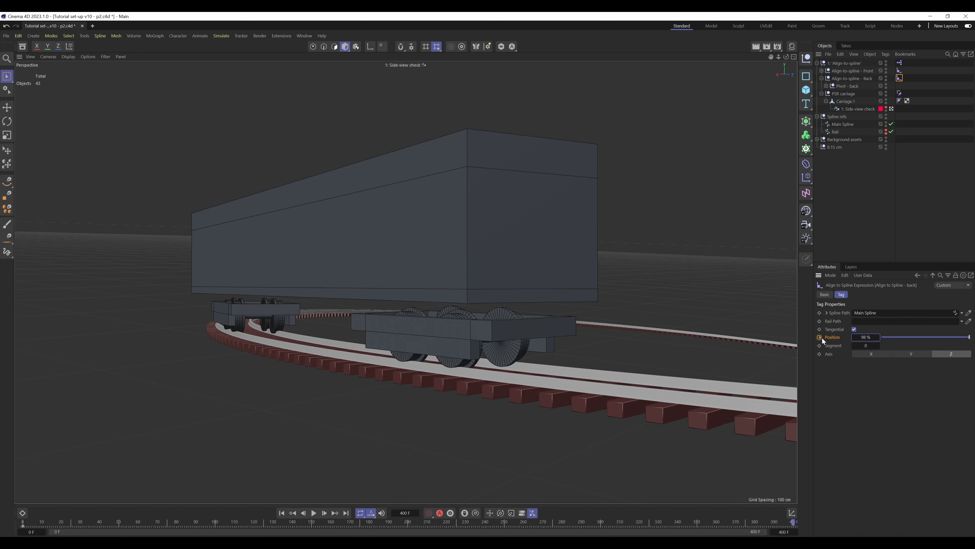
left_click(879, 339)
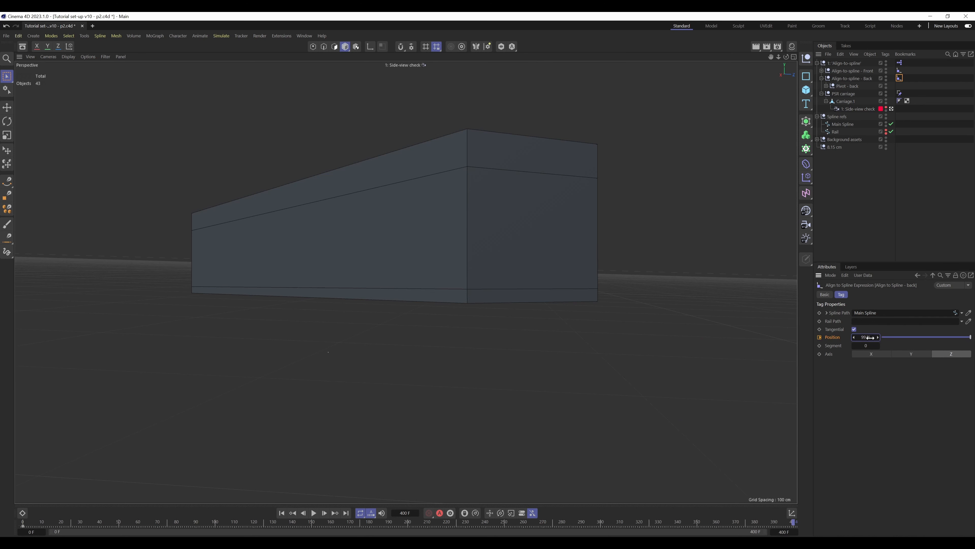
left_click(853, 340)
left_click(819, 337)
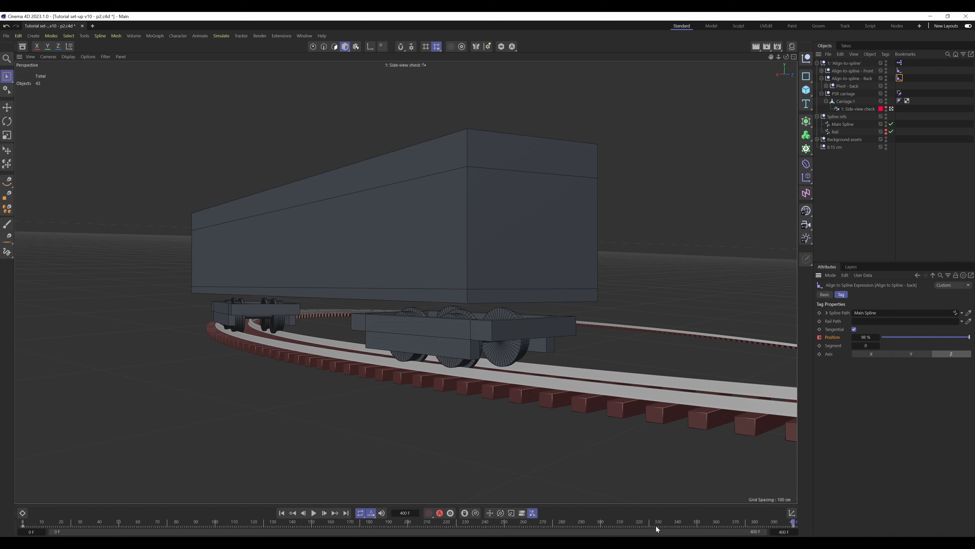
left_click_drag(656, 529, 23, 504)
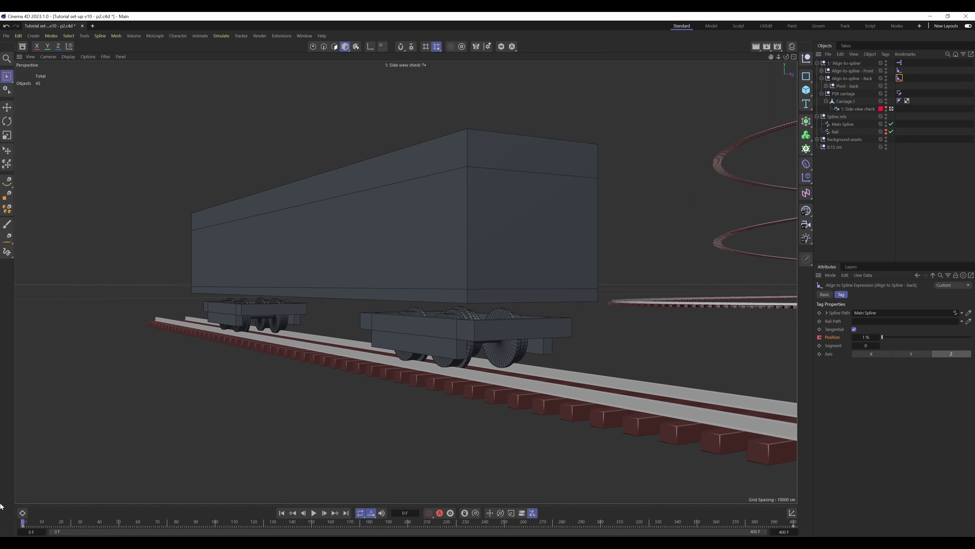
Move Carriage 1 out of PSR carriage and into Align-to-spline - Back, and fold its hierarchy
left_click(822, 98)
left_click(821, 94)
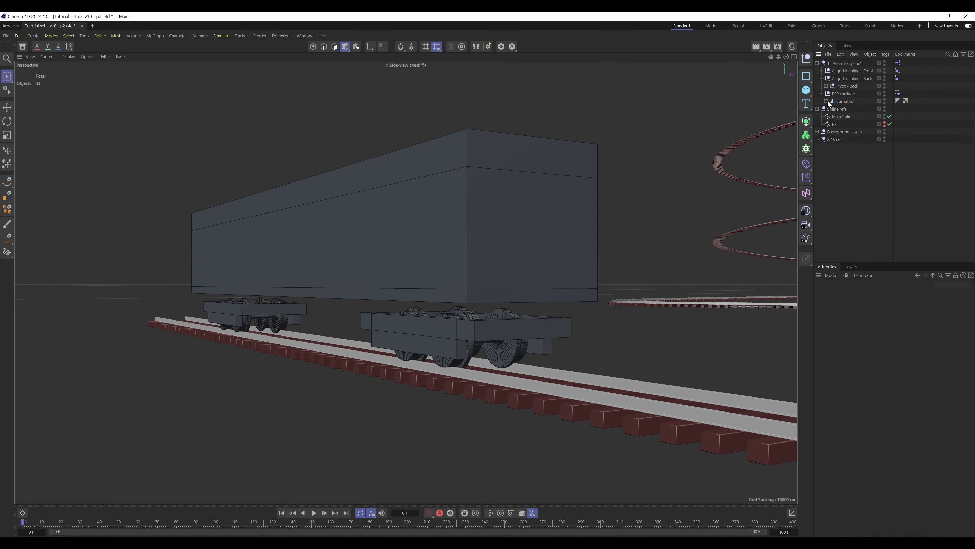
left_click(822, 79)
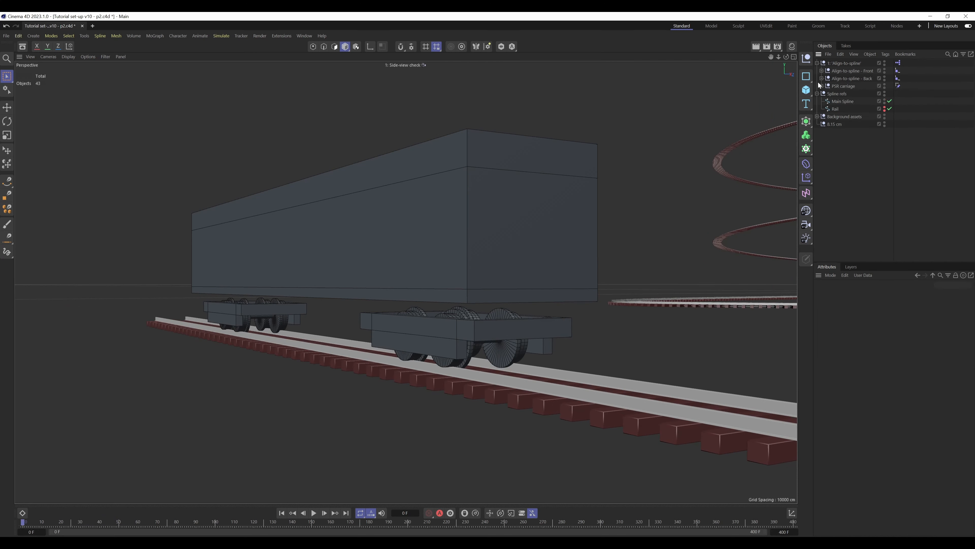
left_click(821, 86)
left_click(826, 94)
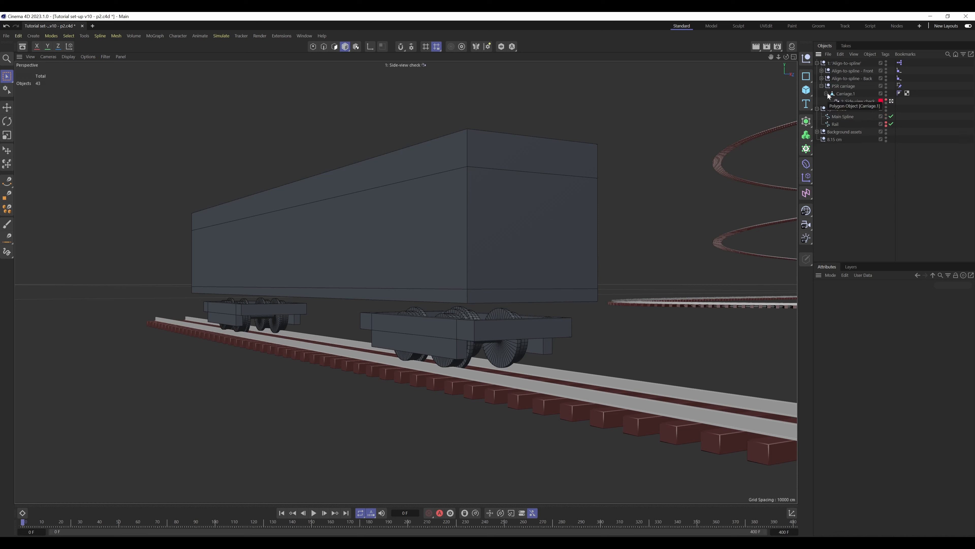
left_click(849, 94)
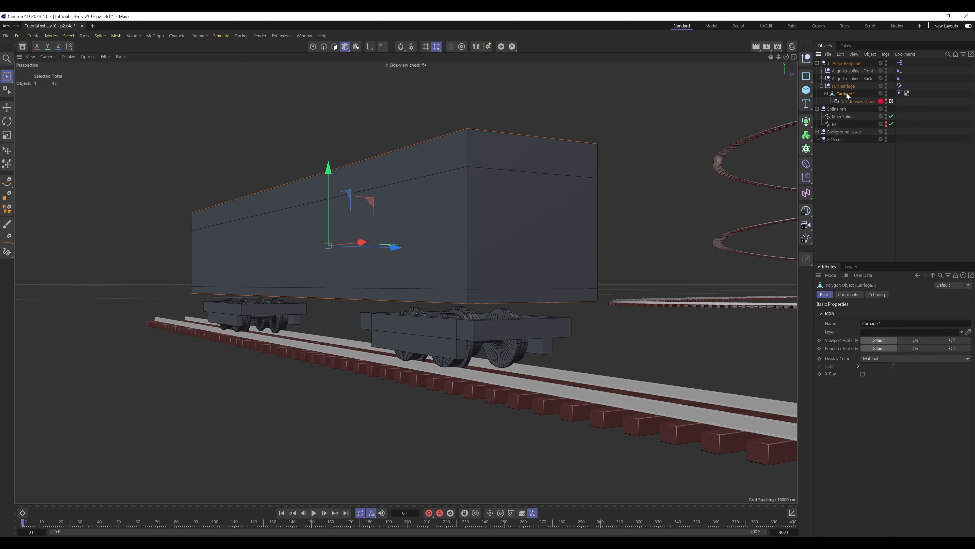
left_click_drag(850, 91, 858, 78)
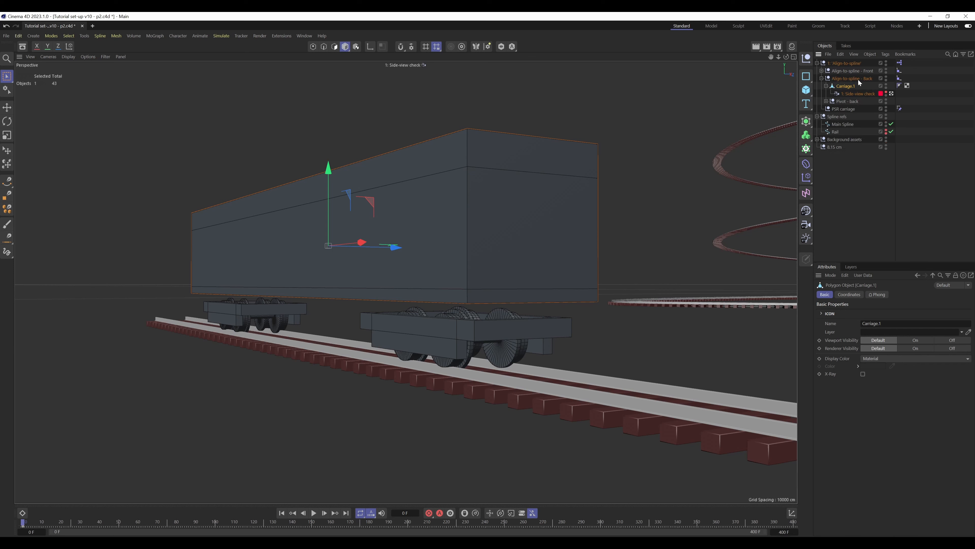
left_click(826, 87)
right_click(852, 84)
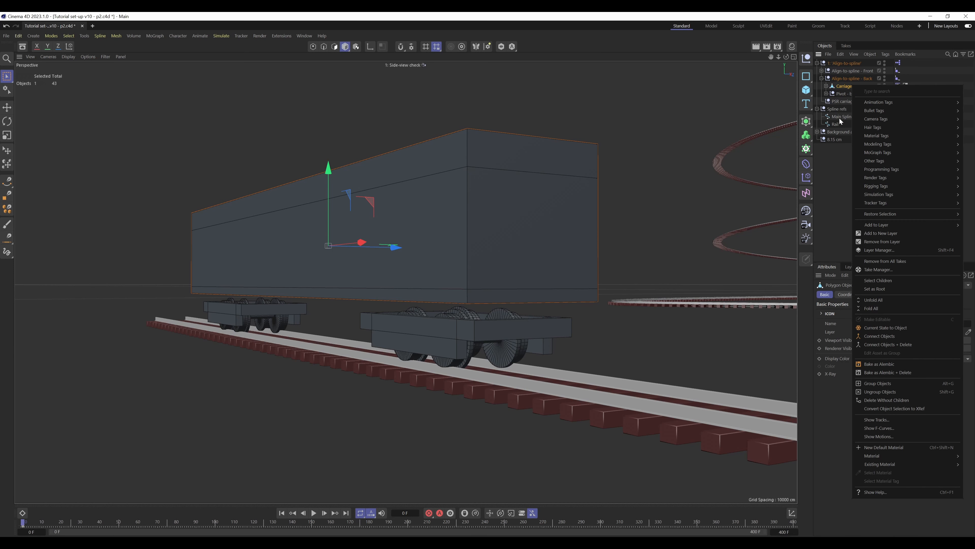
left_click(837, 181)
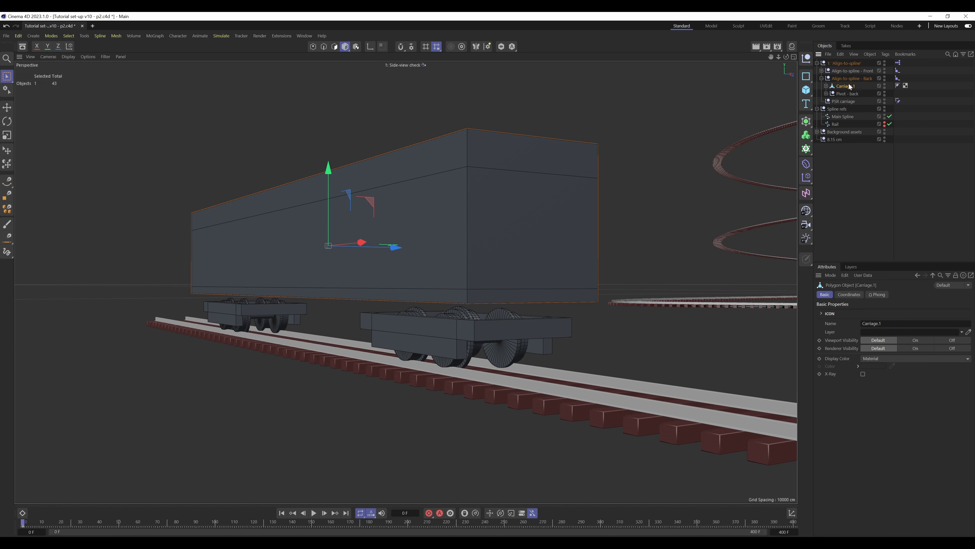
Remove both the front and back targets from the PSR carriage's Transform constraint
left_click(898, 101)
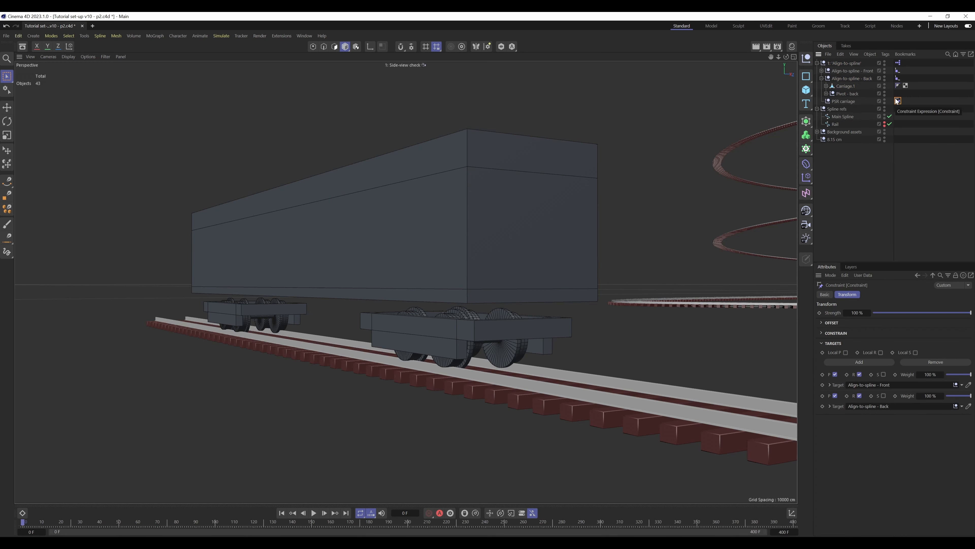
left_click(844, 103)
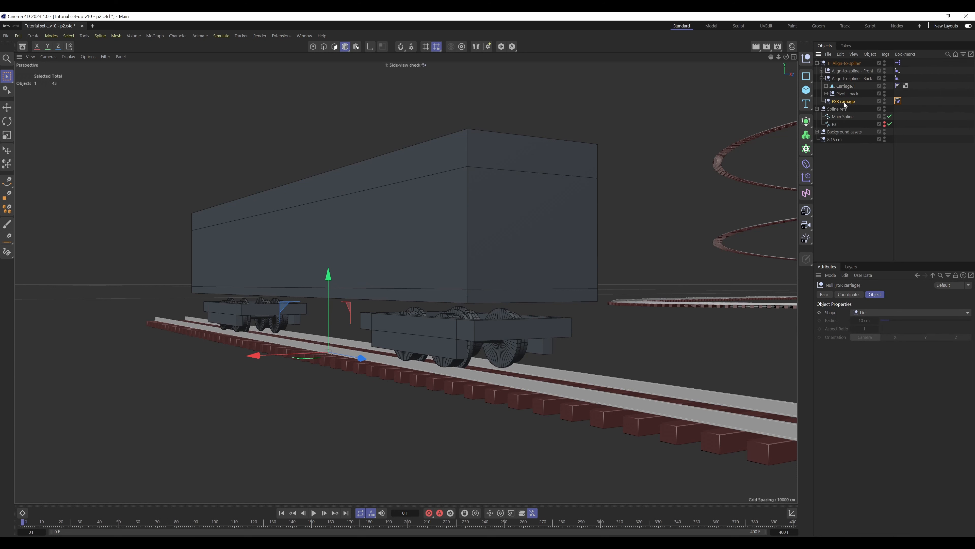
left_click(897, 101)
left_click(921, 359)
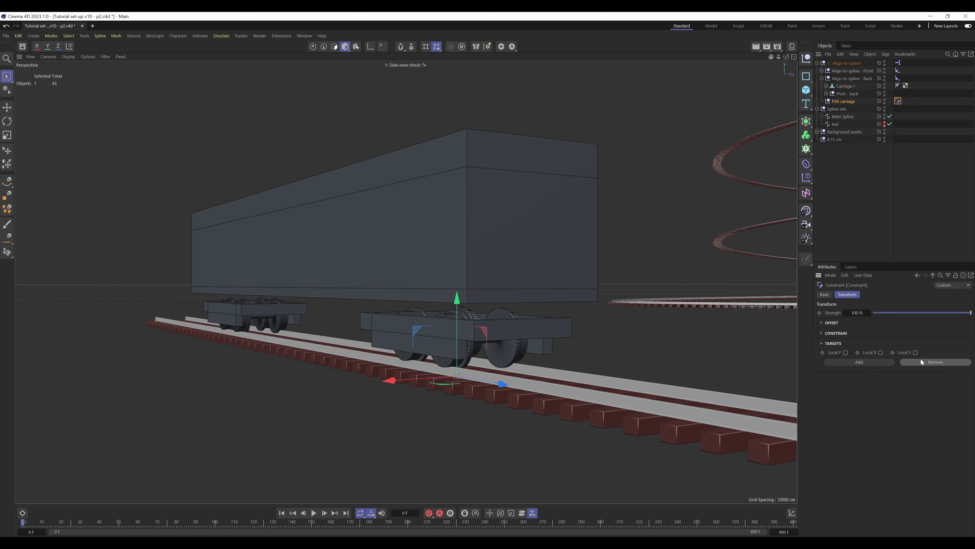
left_click(825, 294)
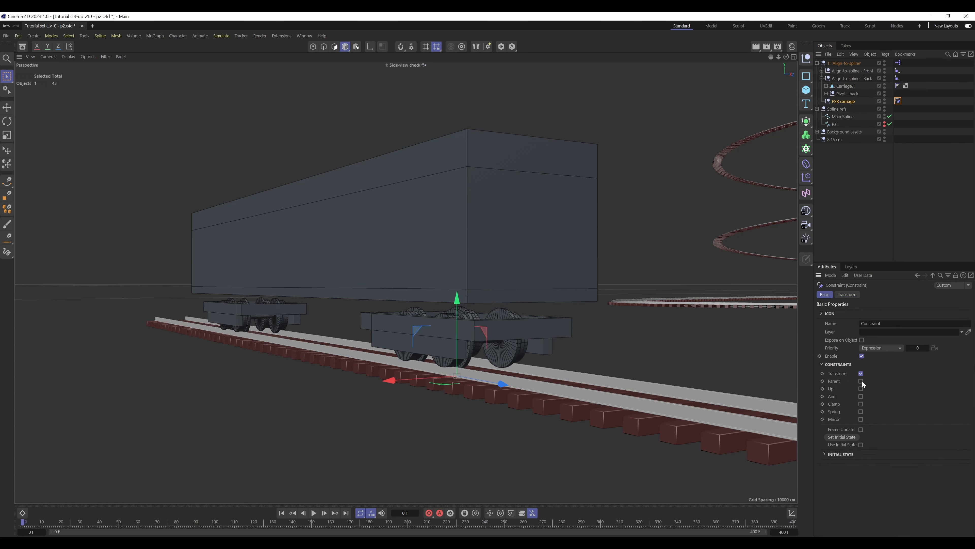
Make PSR carriage a child of Align-to-spline - Back and reset its position and heading to 0
left_click_drag(845, 101, 850, 84)
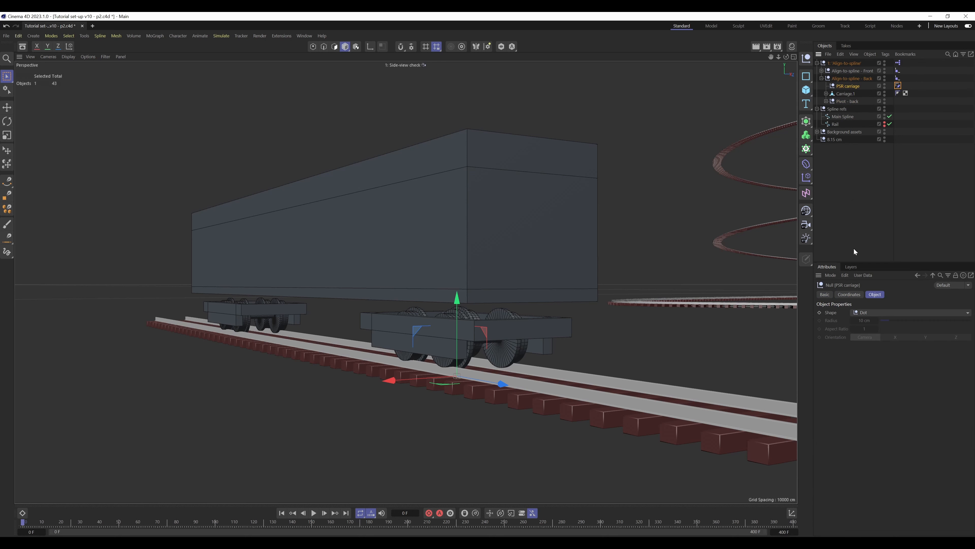
left_click(852, 294)
right_click(863, 323)
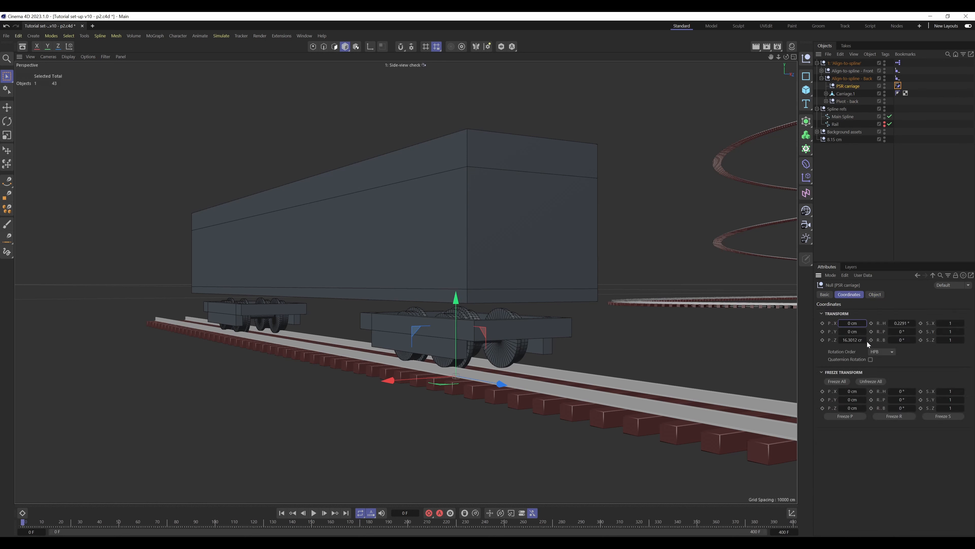
right_click(914, 324)
Replace the PSR carriage's Transform constraint with an Aim constraint targeting Align-to-spline - Front
left_click(899, 86)
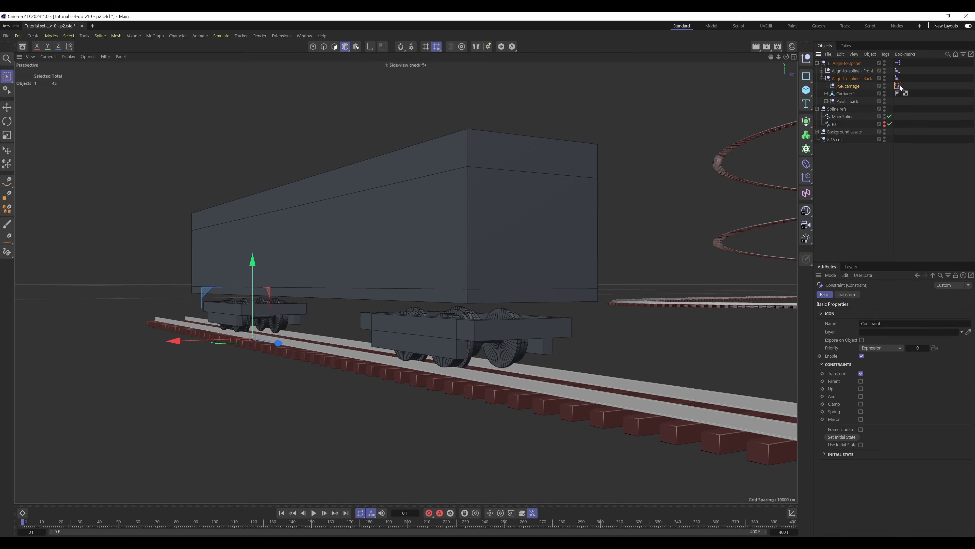
left_click(861, 373)
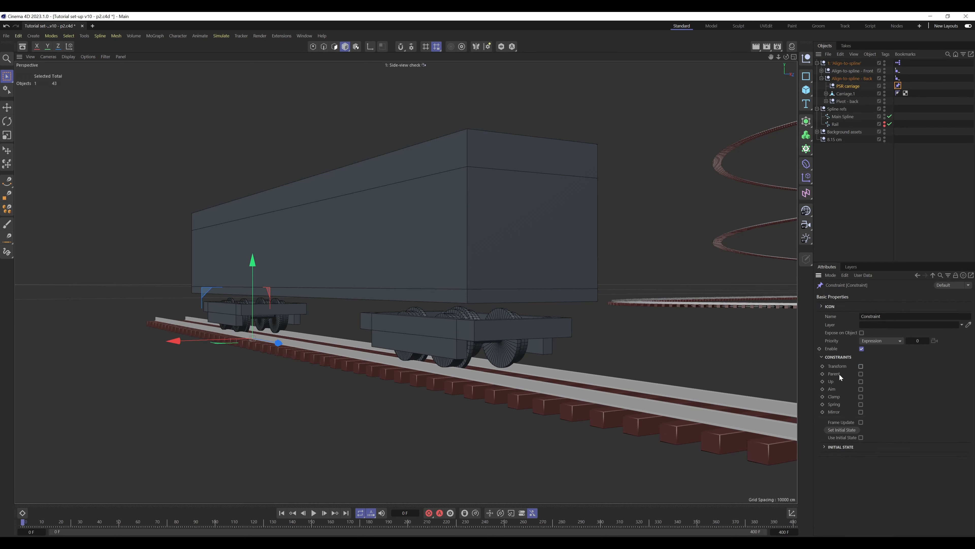
left_click(861, 389)
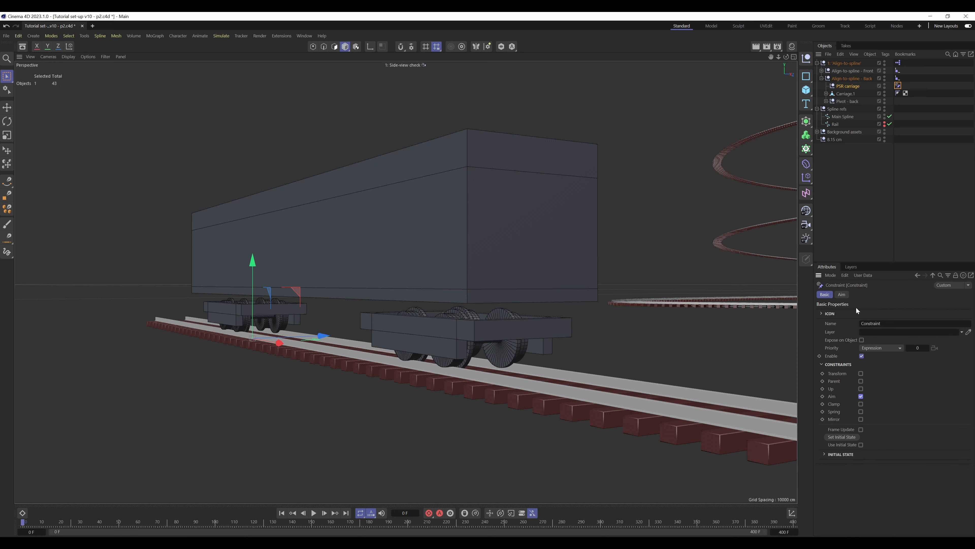
left_click(842, 294)
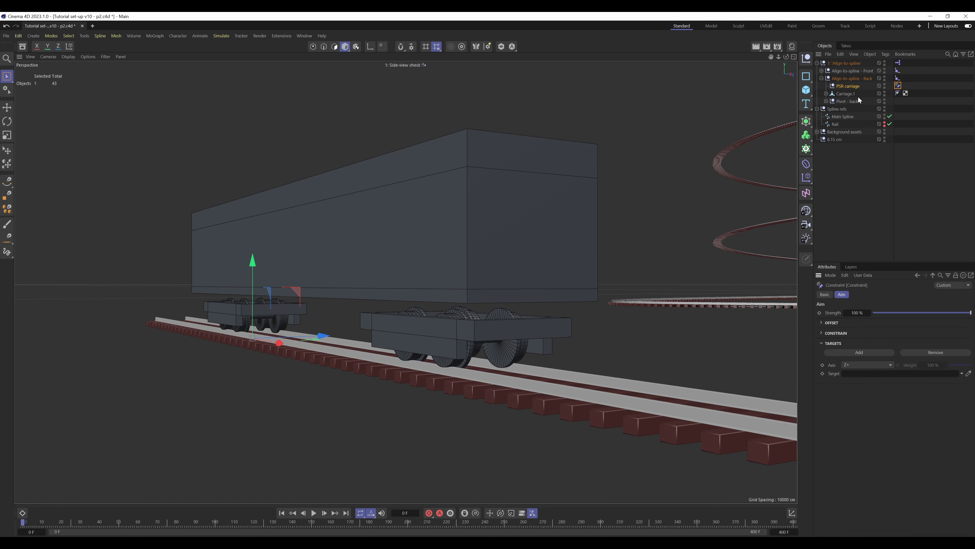
left_click_drag(864, 73, 871, 376)
Make Pivot - back a child of the PSR carriage null
left_click(913, 118)
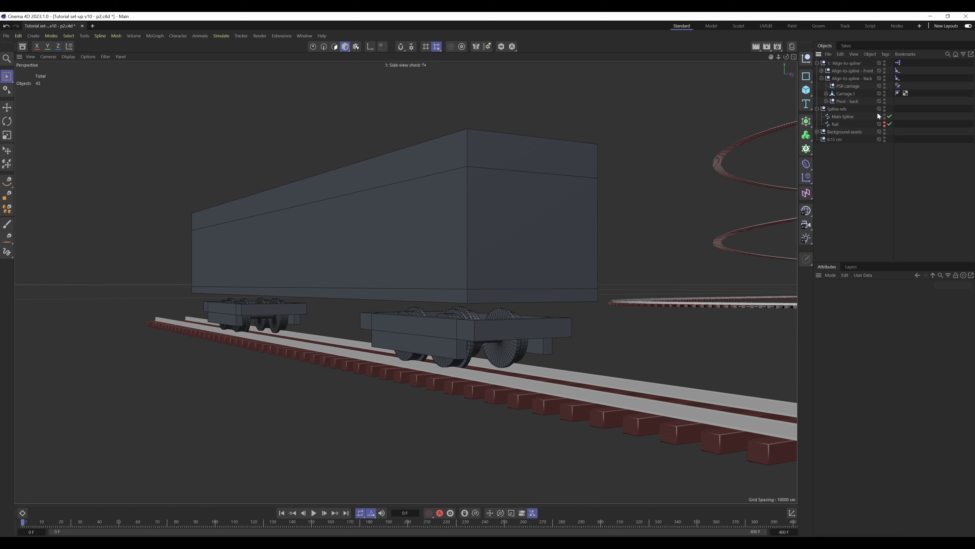
left_click_drag(850, 102, 851, 88)
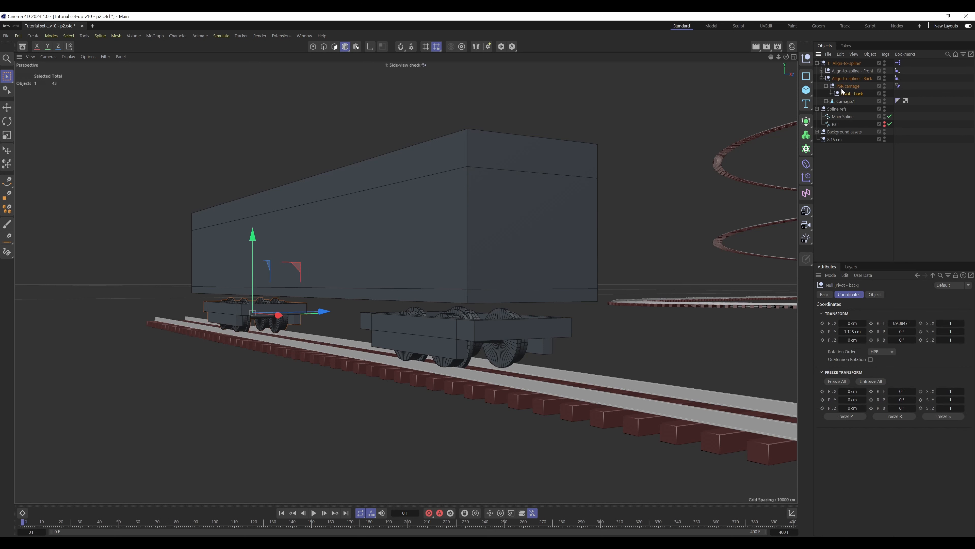
Review the PSR carriage's Aim constraint and scrub the timeline to frame 63 and back to 0 to check its motion
left_click(825, 86)
left_click(897, 86)
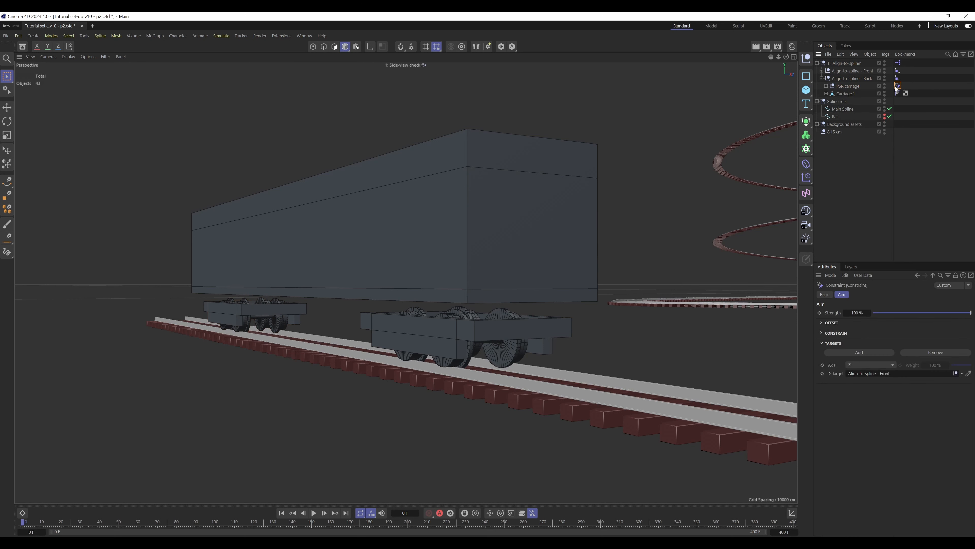
left_click(854, 87)
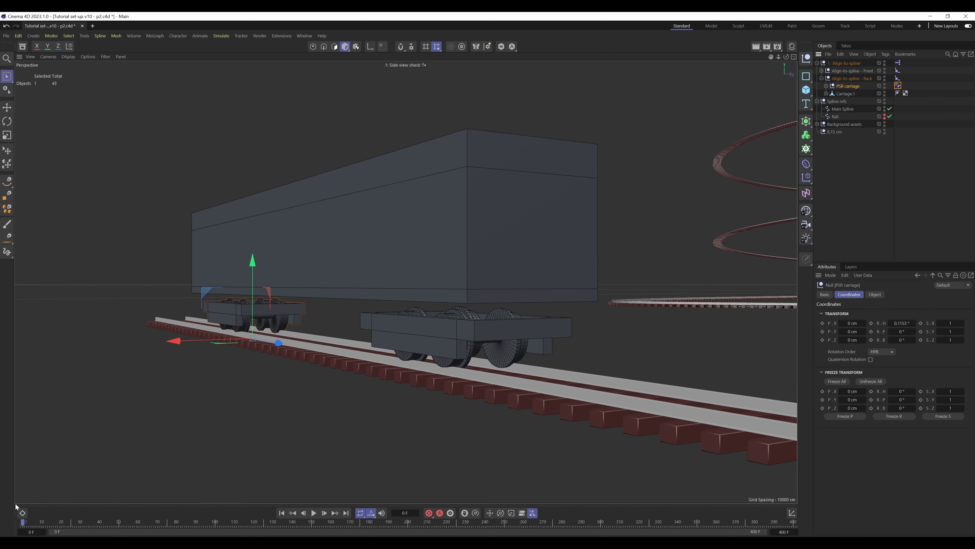
left_click_drag(26, 524, 145, 532)
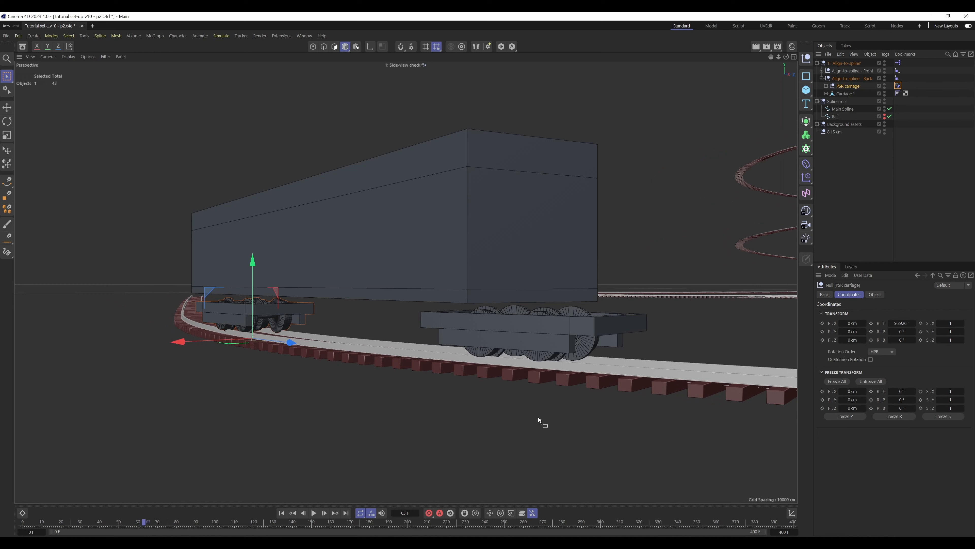
left_click(875, 294)
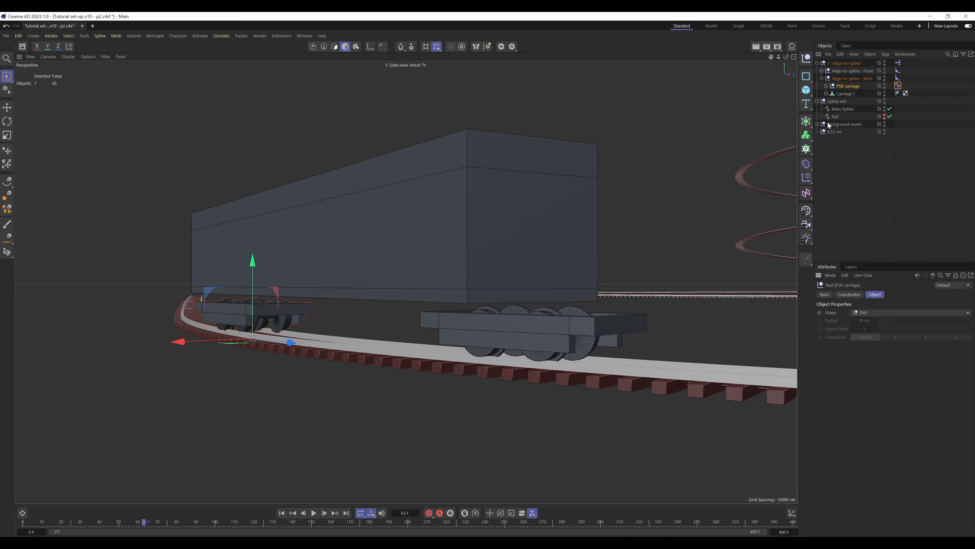
left_click(826, 86)
left_click(826, 101)
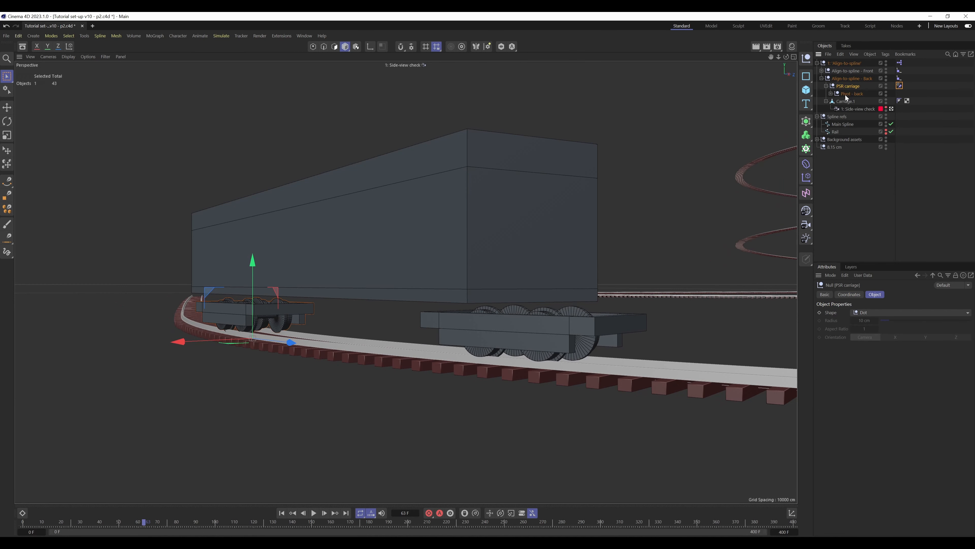
left_click_drag(136, 523, 22, 523)
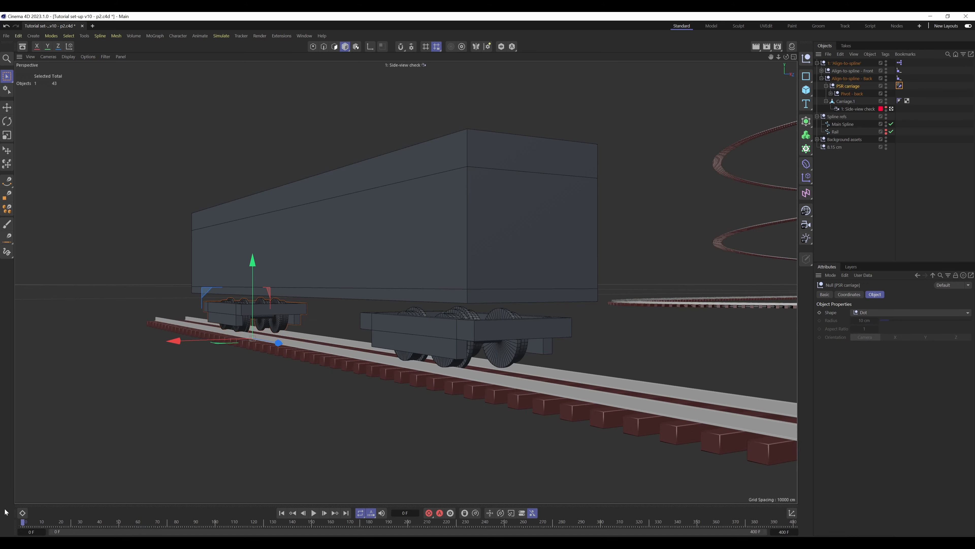
Move Pivot - back out of the PSR carriage null and make Carriage.1 a child of PSR carriage instead
left_click(940, 104)
mouse_move(853, 94)
left_mouse_down()
mouse_move(854, 83)
mouse_move(852, 96)
left_mouse_up()
left_click(826, 94)
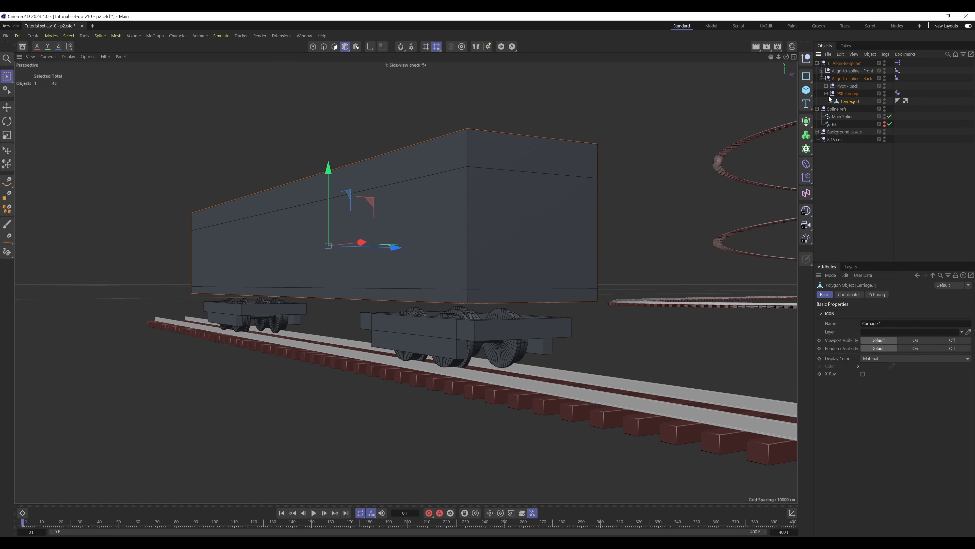
Scrub the timeline to frame 142 and examine how the carriage sits on the track through the side-view and default cameras
left_click(854, 92)
left_click_drag(21, 524, 255, 521)
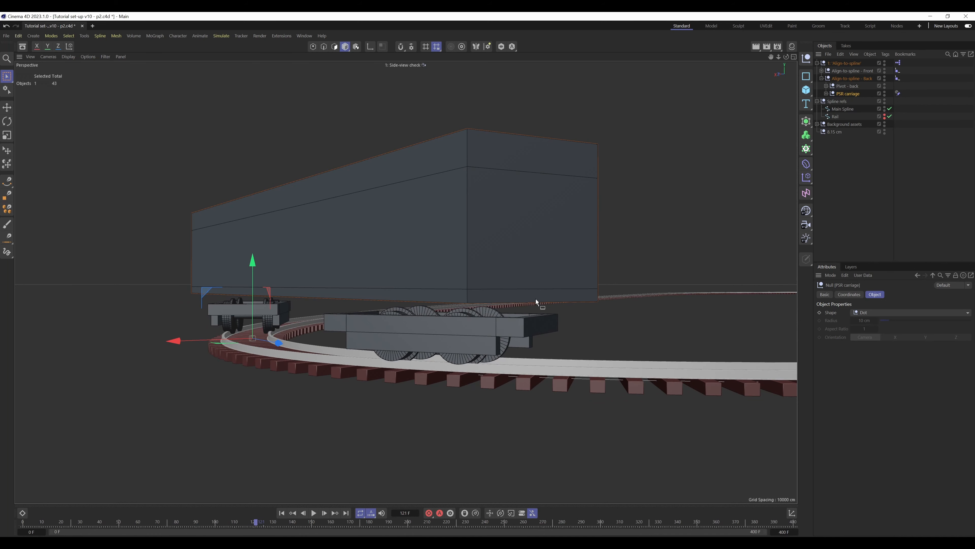
left_click_drag(260, 524, 296, 523)
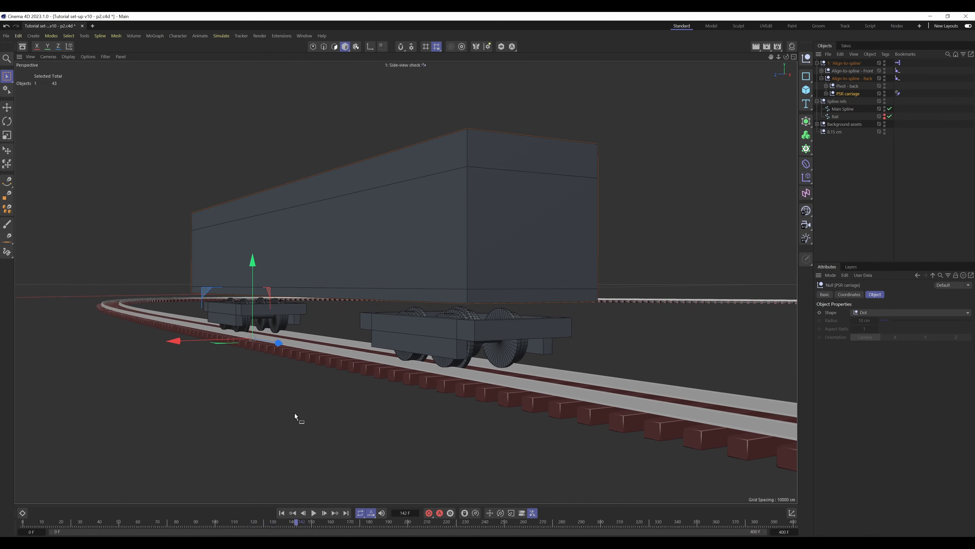
left_click(826, 94)
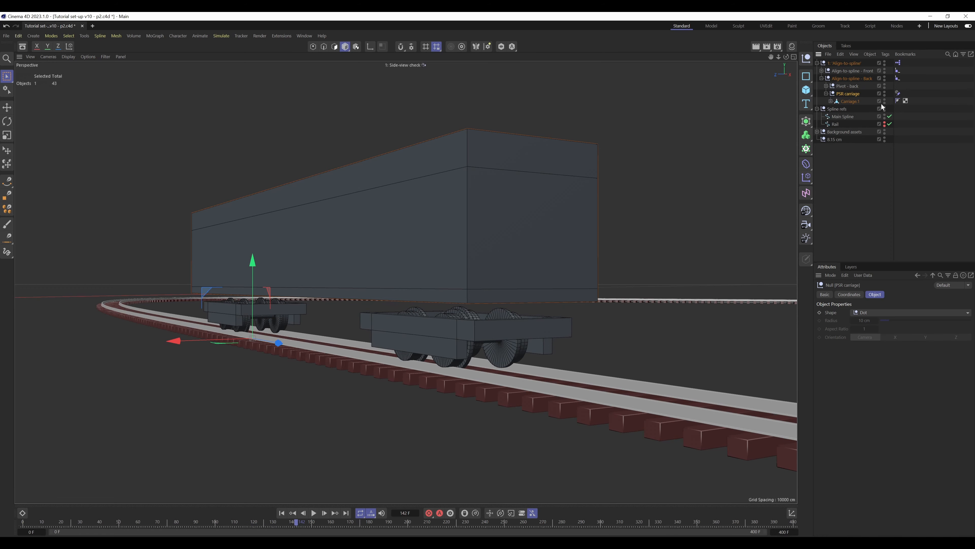
left_click(831, 101)
left_click(896, 109)
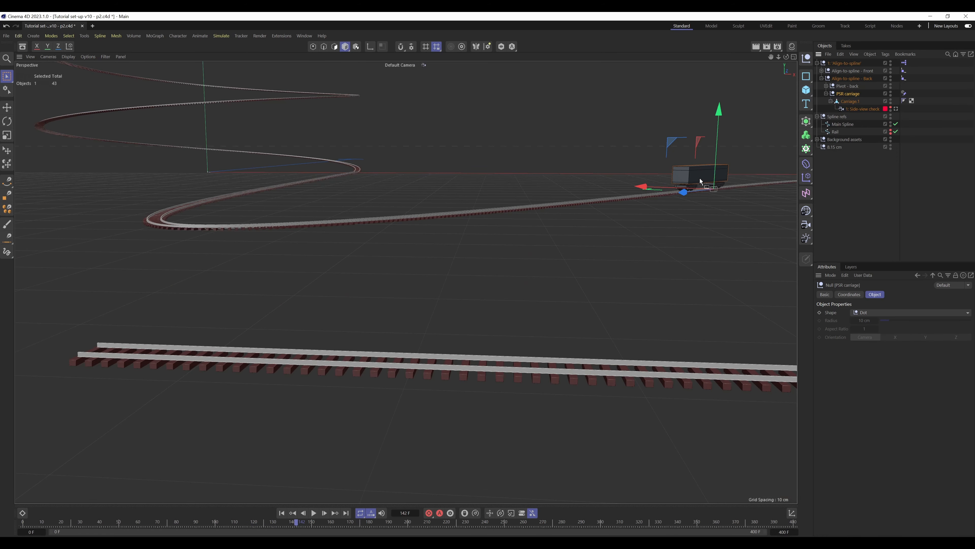
middle_click_drag(710, 184, 400, 369, "alt")
left_click_drag(404, 355, 362, 384, "alt")
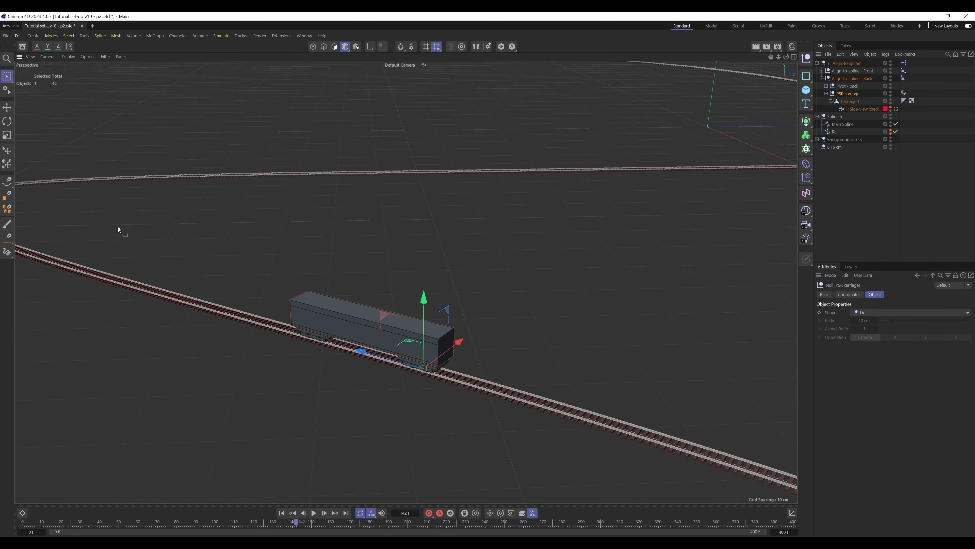
middle_click_drag(396, 331, 574, 342, "alt")
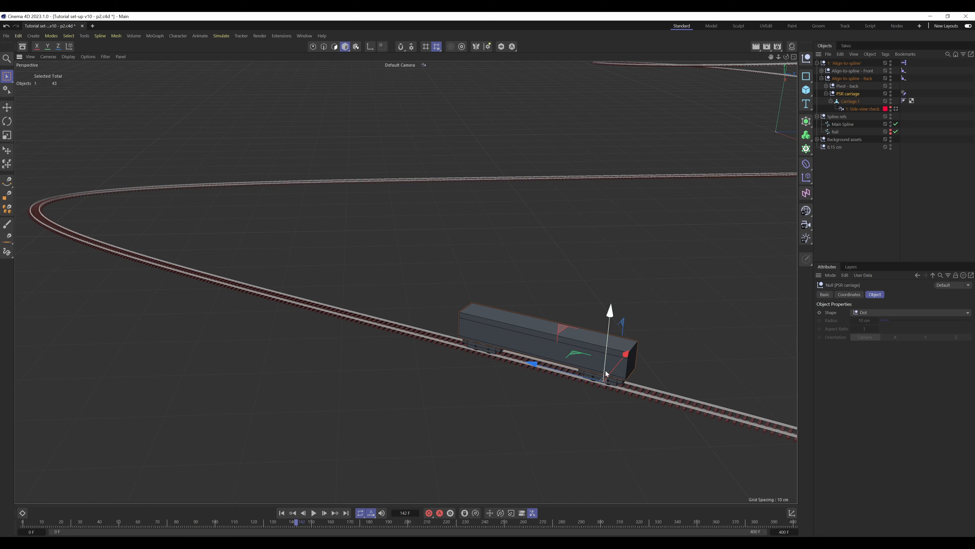
left_click(851, 102)
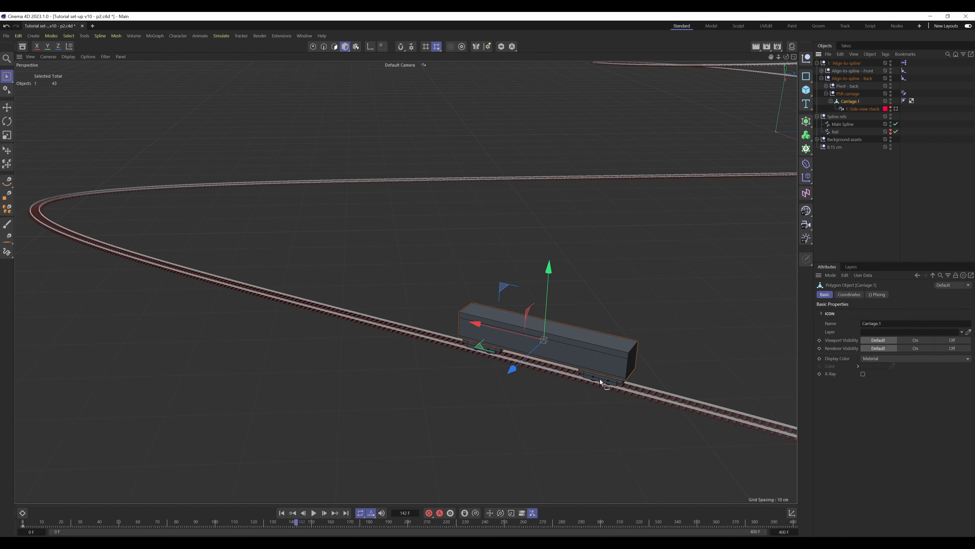
left_click(848, 93)
left_click(826, 94)
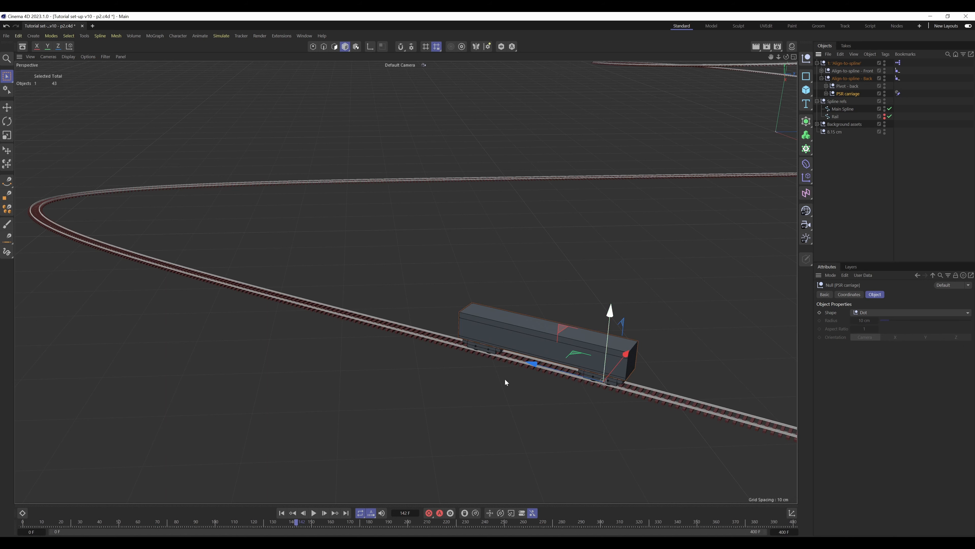
Inspect the carriage on the curve at frame 166 from several angles, and check frame 151 through the side-view camera
left_click_drag(299, 522, 345, 525)
middle_click_drag(82, 224, 338, 286, "alt")
right_click_drag(320, 288, 442, 237, "alt")
left_click_drag(352, 270, 286, 269, "alt")
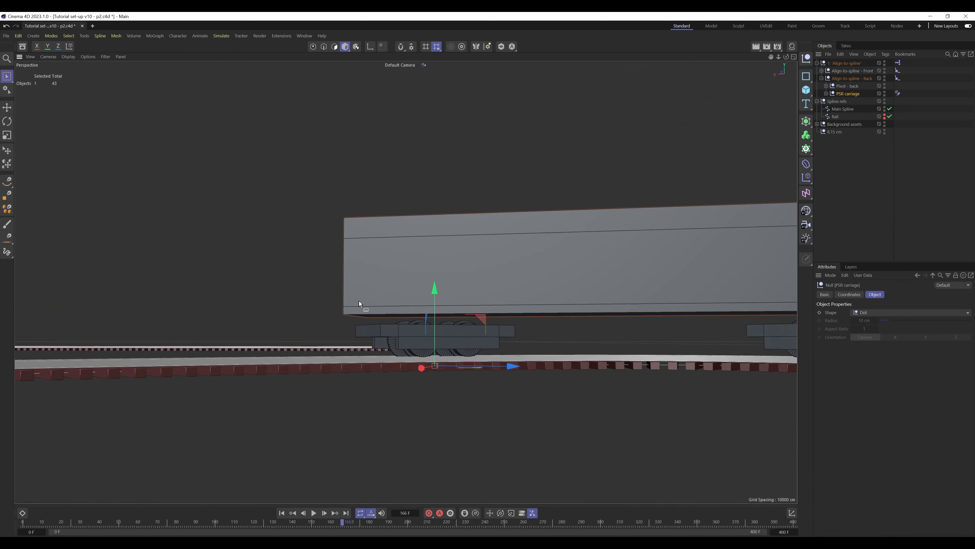
left_click_drag(426, 273, 401, 315, "alt")
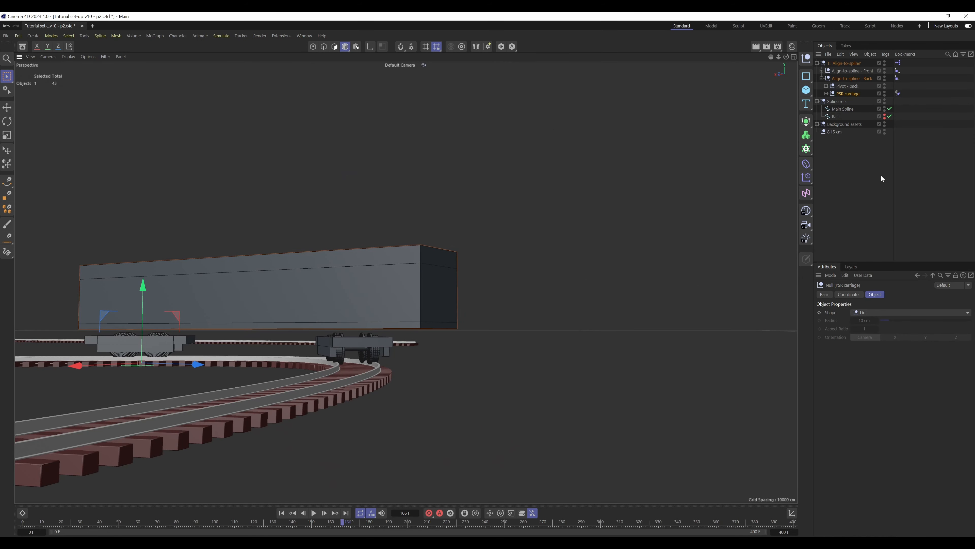
left_click(825, 94)
left_click(897, 110)
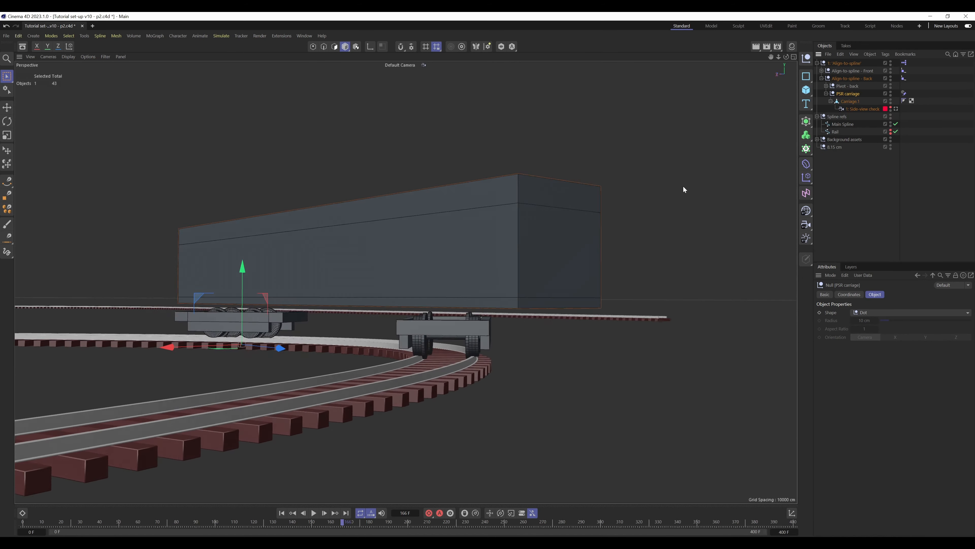
left_click_drag(344, 525, 313, 493)
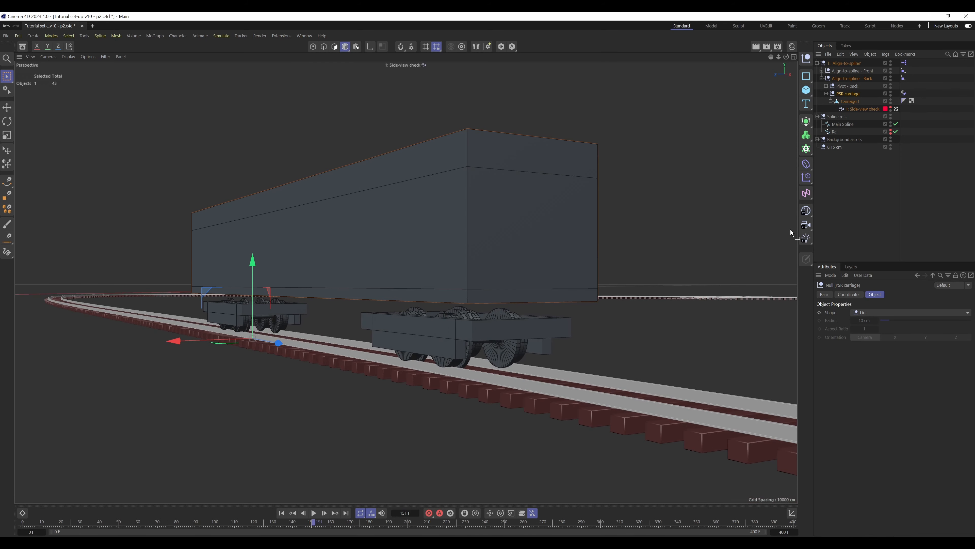
Set the Align-to-spline null's Wheelcage separation to 22.3 and view the whole carriage through the default camera
left_click(889, 64)
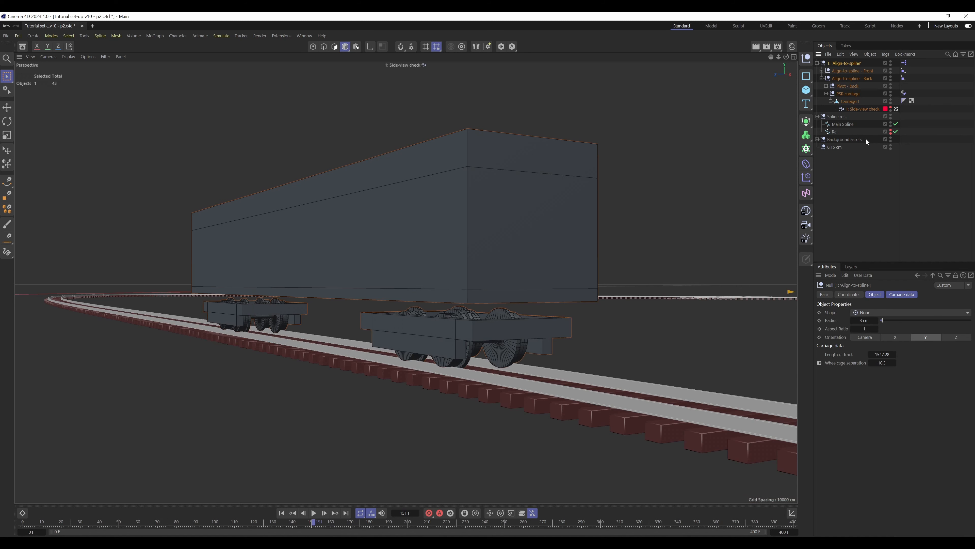
left_click(894, 363)
left_click(893, 363)
left_click(894, 363)
left_click(893, 363)
left_click(893, 364)
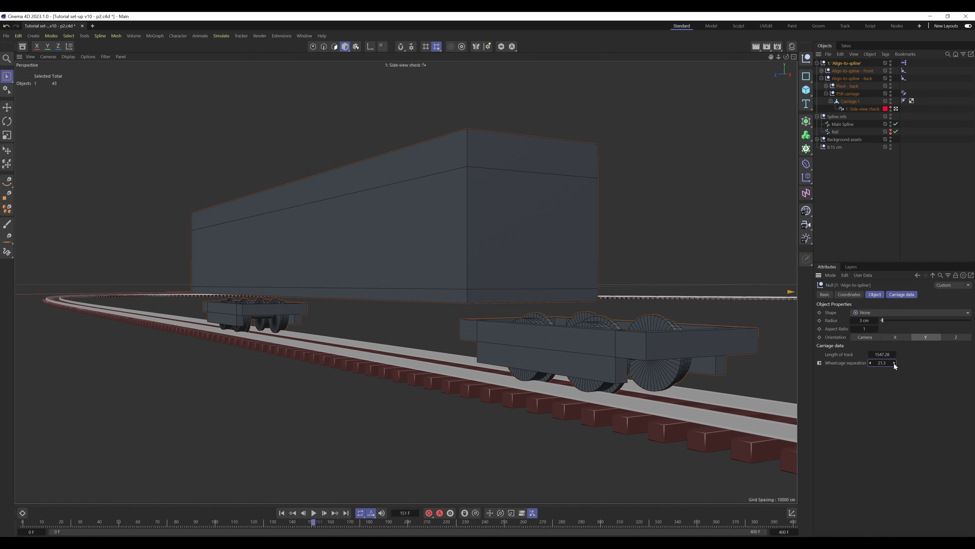
left_click(893, 363)
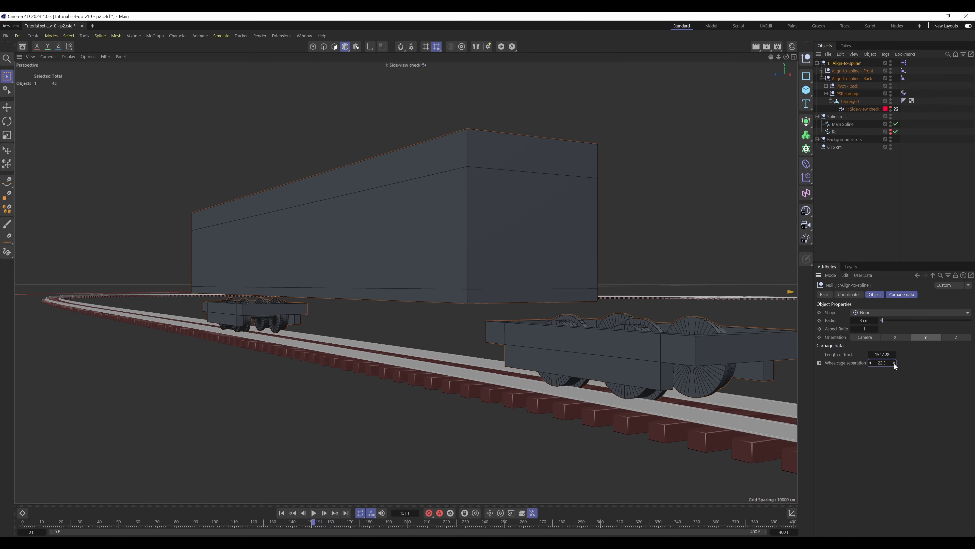
left_click(897, 109)
left_click_drag(187, 289, 440, 317, "alt")
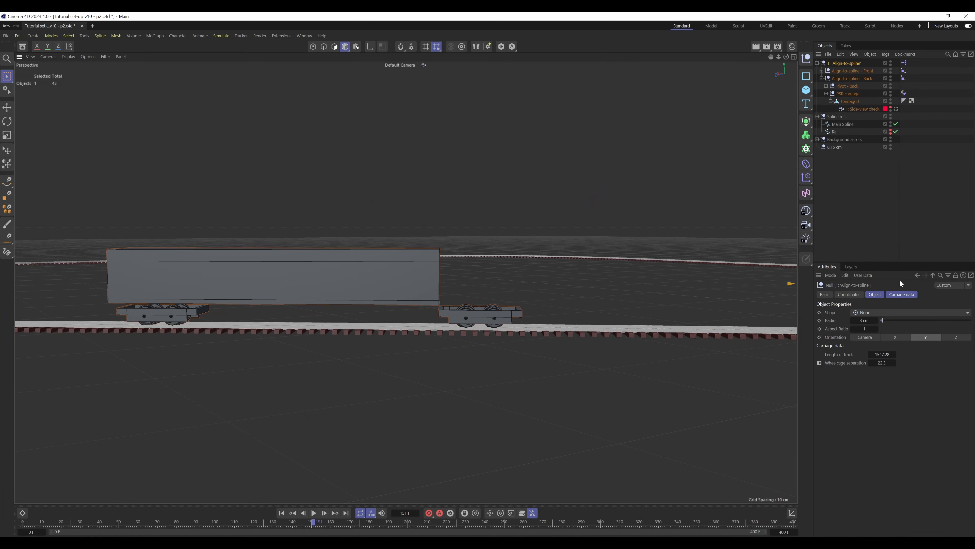